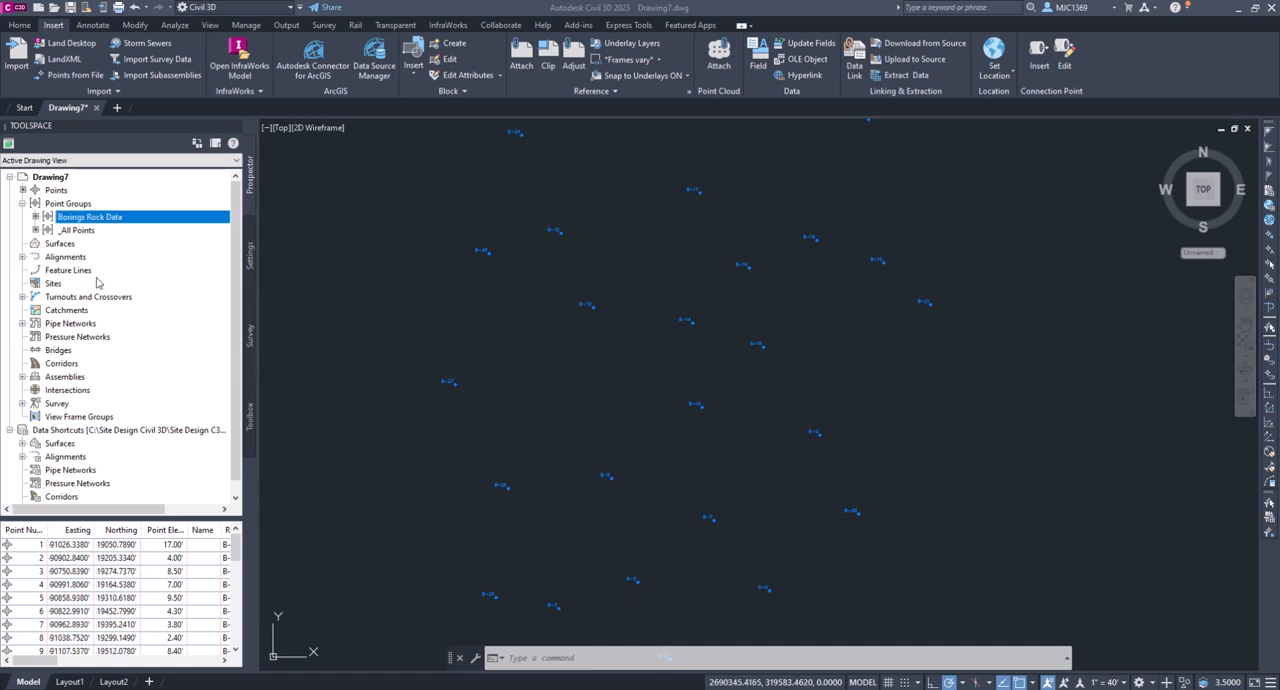
- Start a new TIN surface and name it Rock Boring Data
{"action": "right_click", "coordinate": [61, 244]}
{"action": "left_click", "coordinate": [88, 253]}
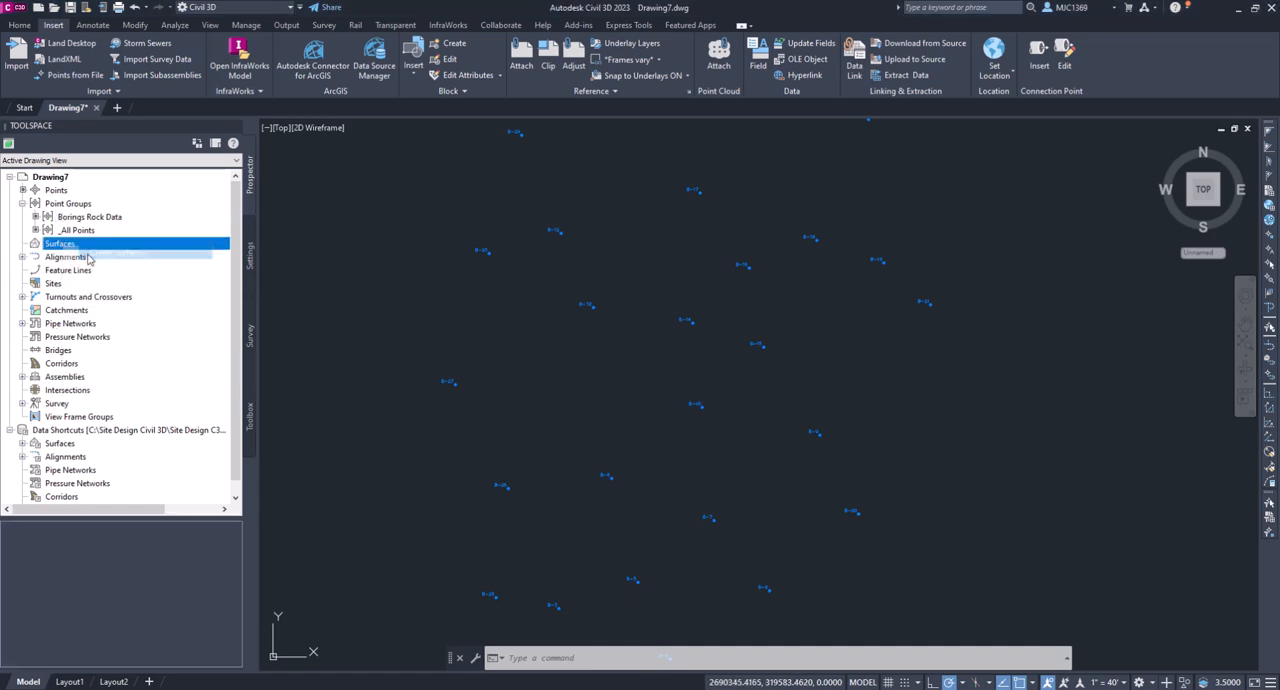
{"action": "left_click", "coordinate": [765, 317]}
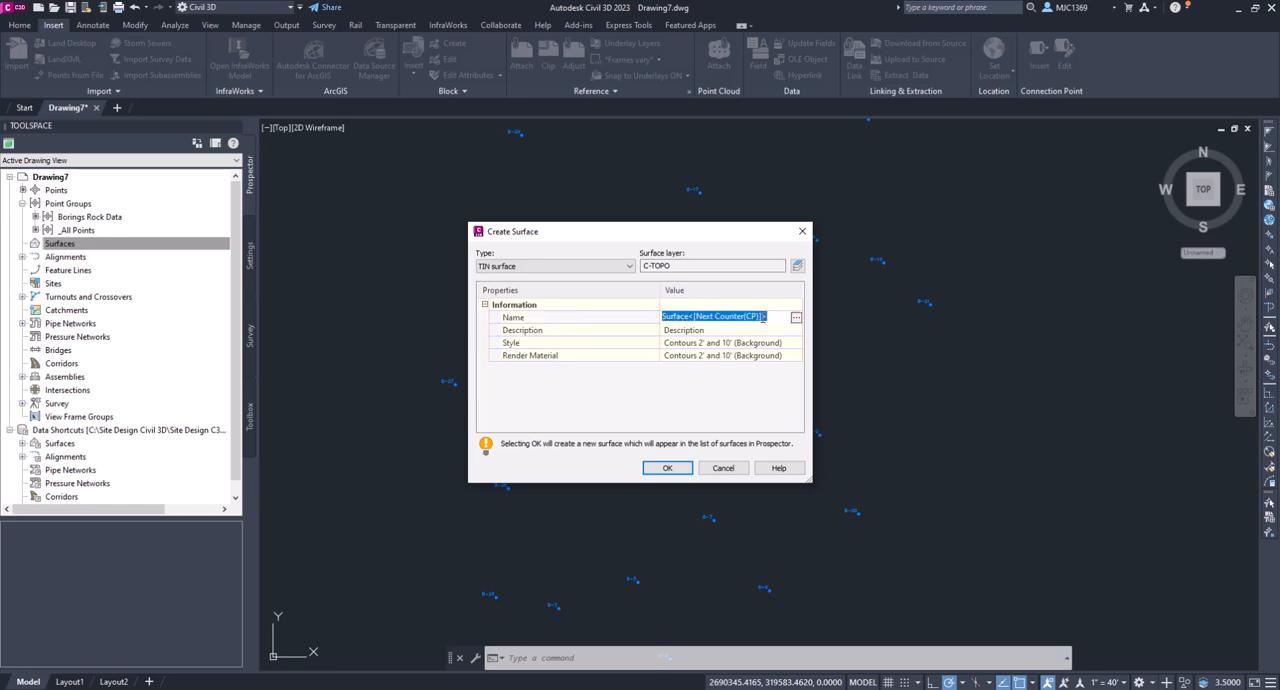
{"action": "type", "text": "Rock Boring Data"}
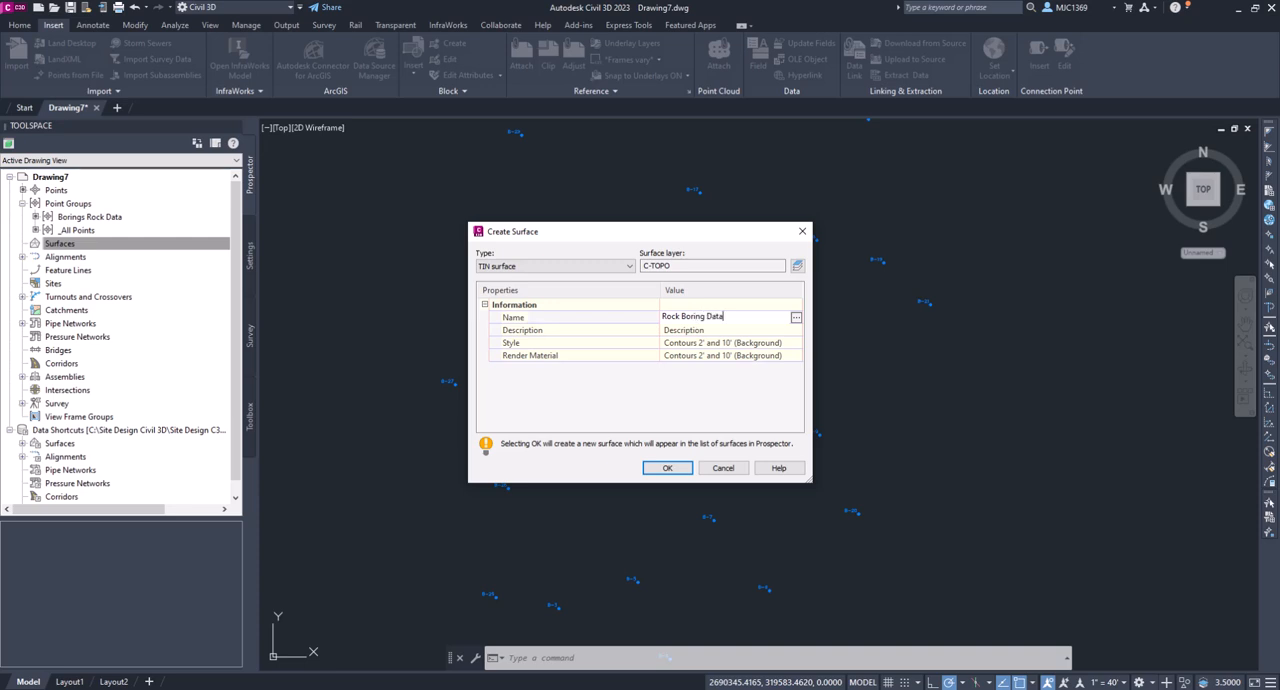
{"action": "key", "text": "Return"}
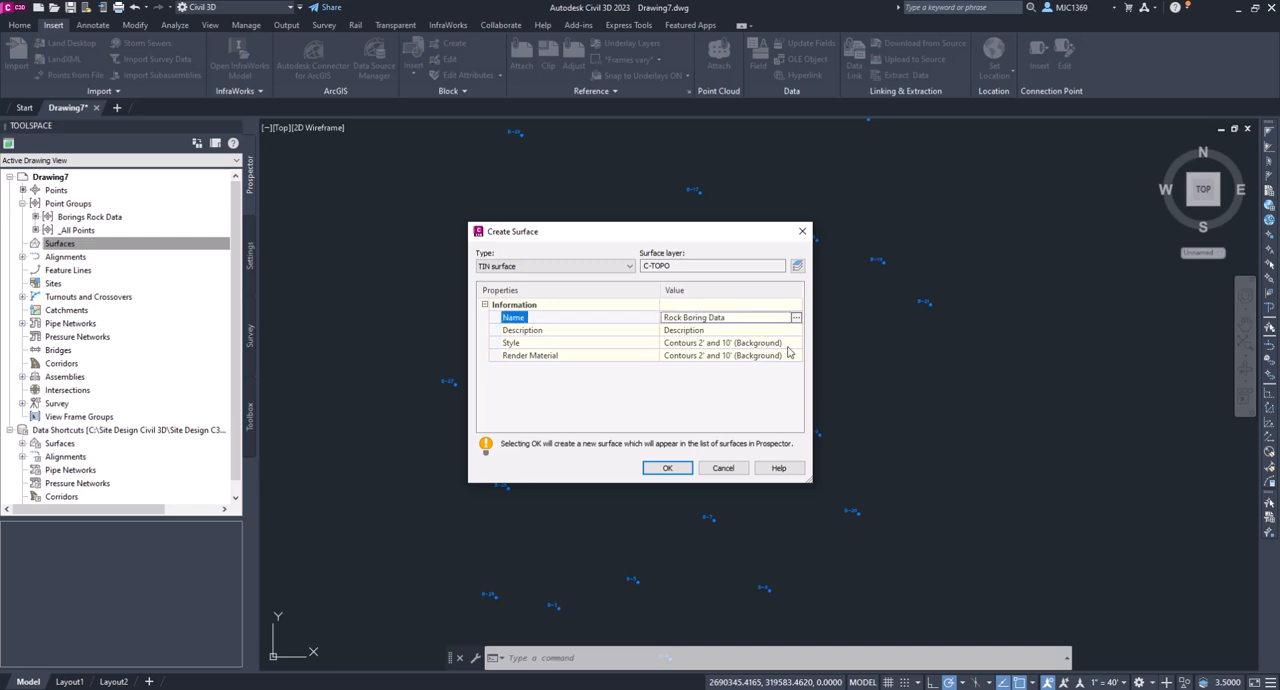
- Set the new surface's style to Border Only and create the surface
{"action": "left_click", "coordinate": [780, 343]}
{"action": "left_click", "coordinate": [795, 343]}
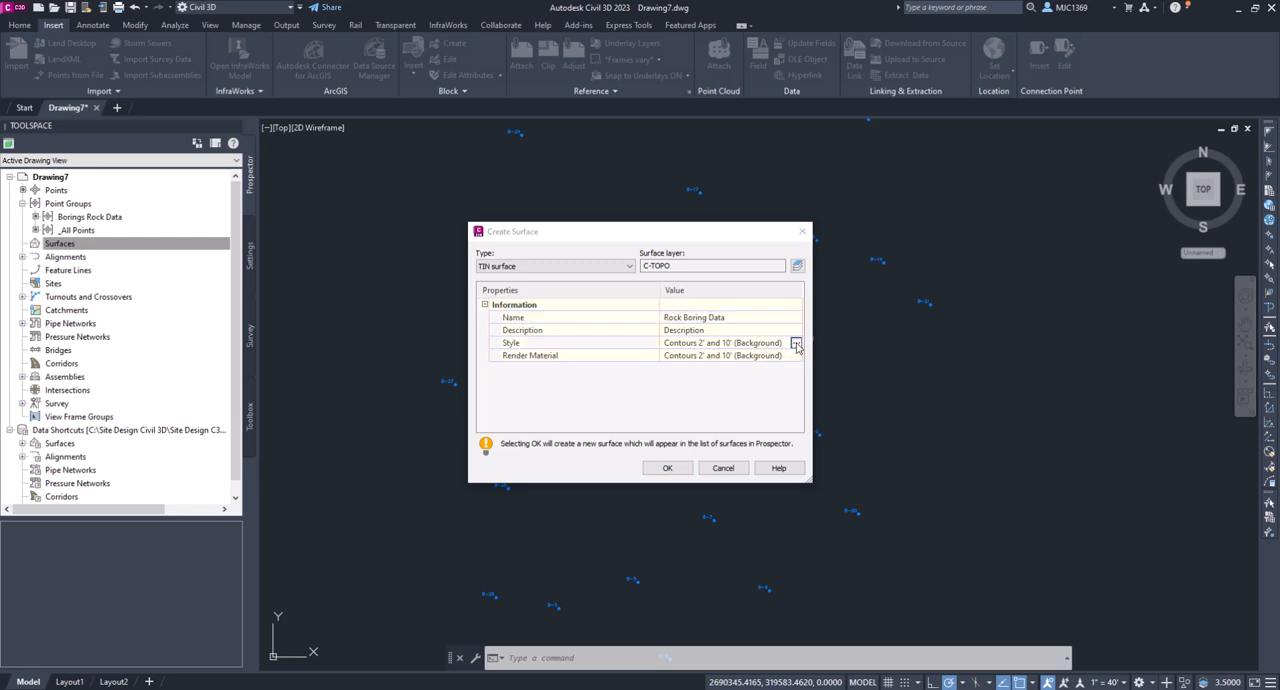
{"action": "left_click", "coordinate": [390, 230]}
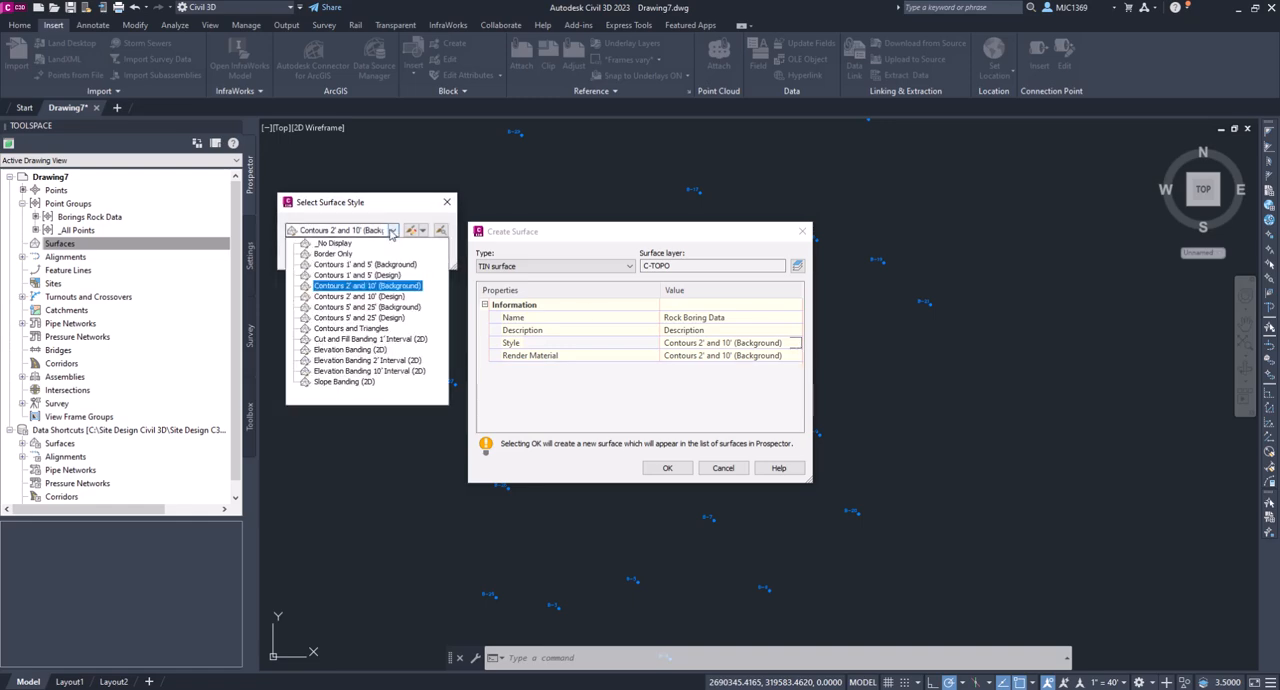
{"action": "left_click", "coordinate": [322, 247]}
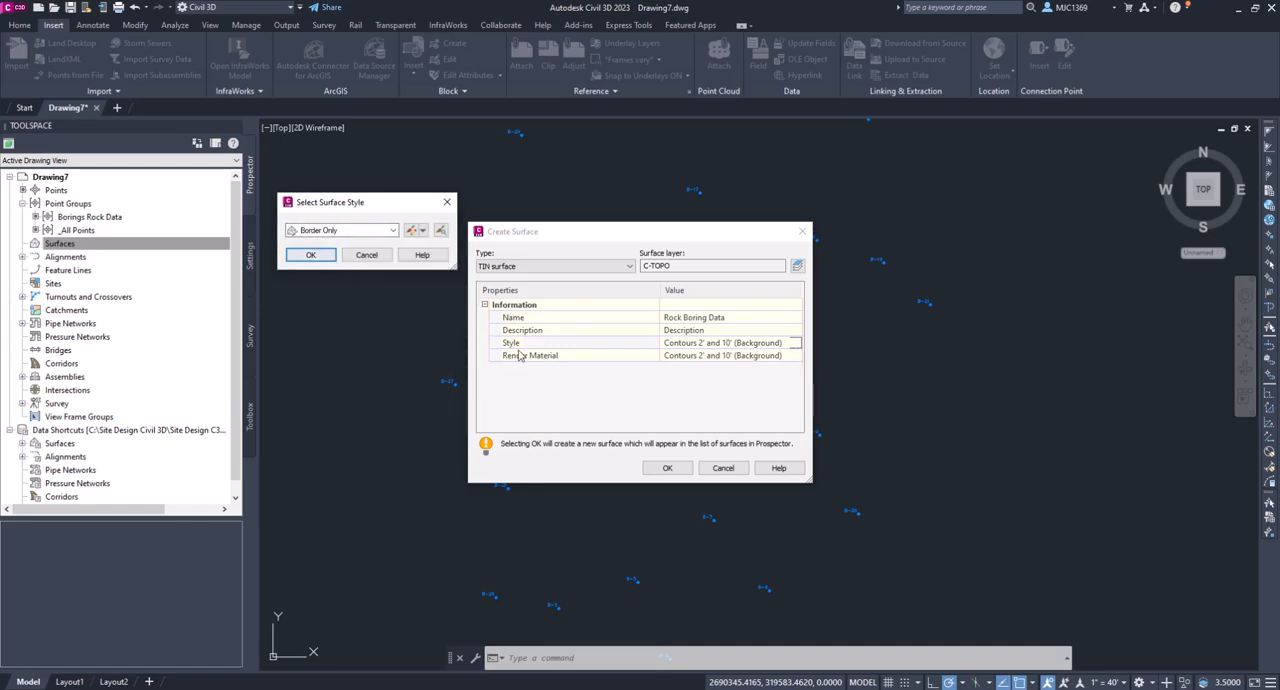
{"action": "left_click", "coordinate": [311, 255]}
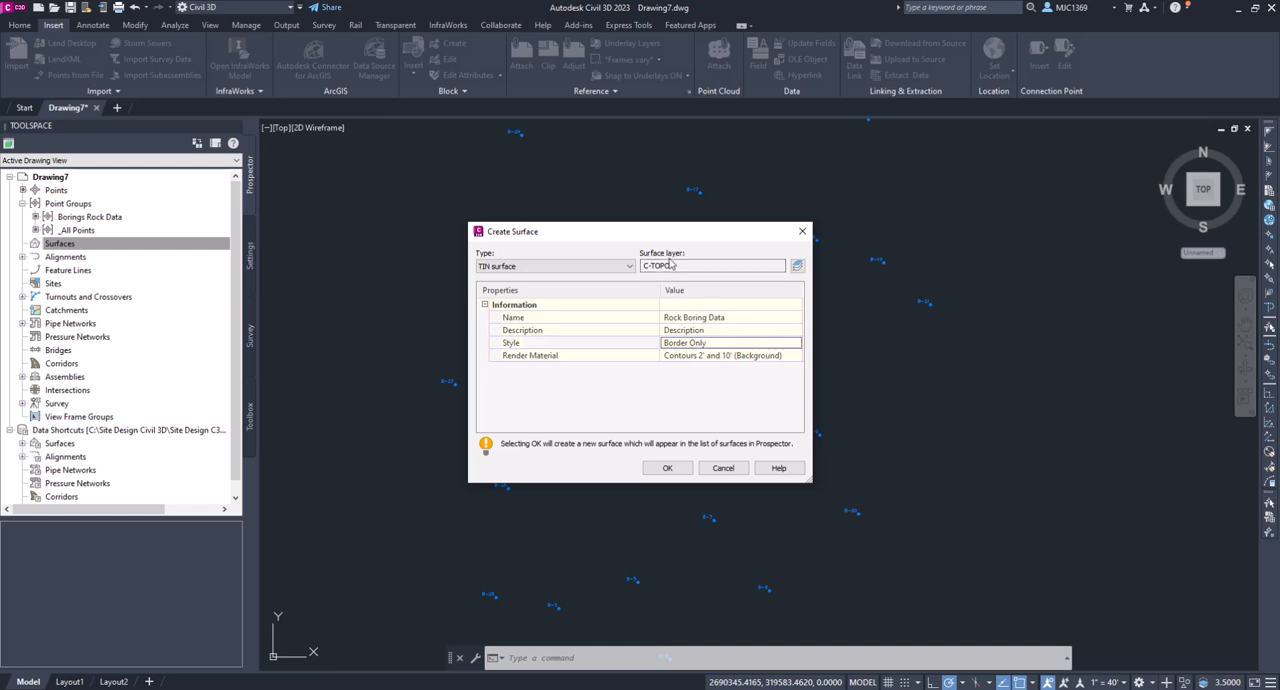
{"action": "left_click", "coordinate": [667, 468]}
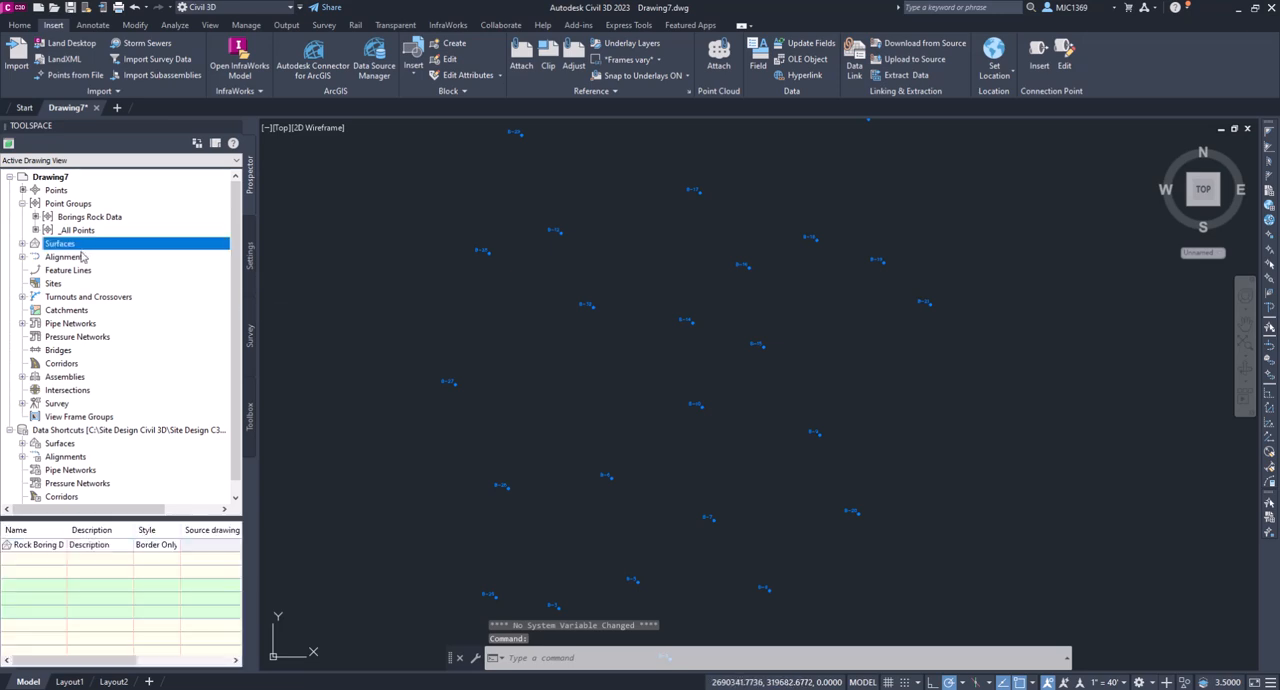
- Add the Borings Rock Data point group to the definition of the Rock Boring Data surface
{"action": "left_click", "coordinate": [22, 244]}
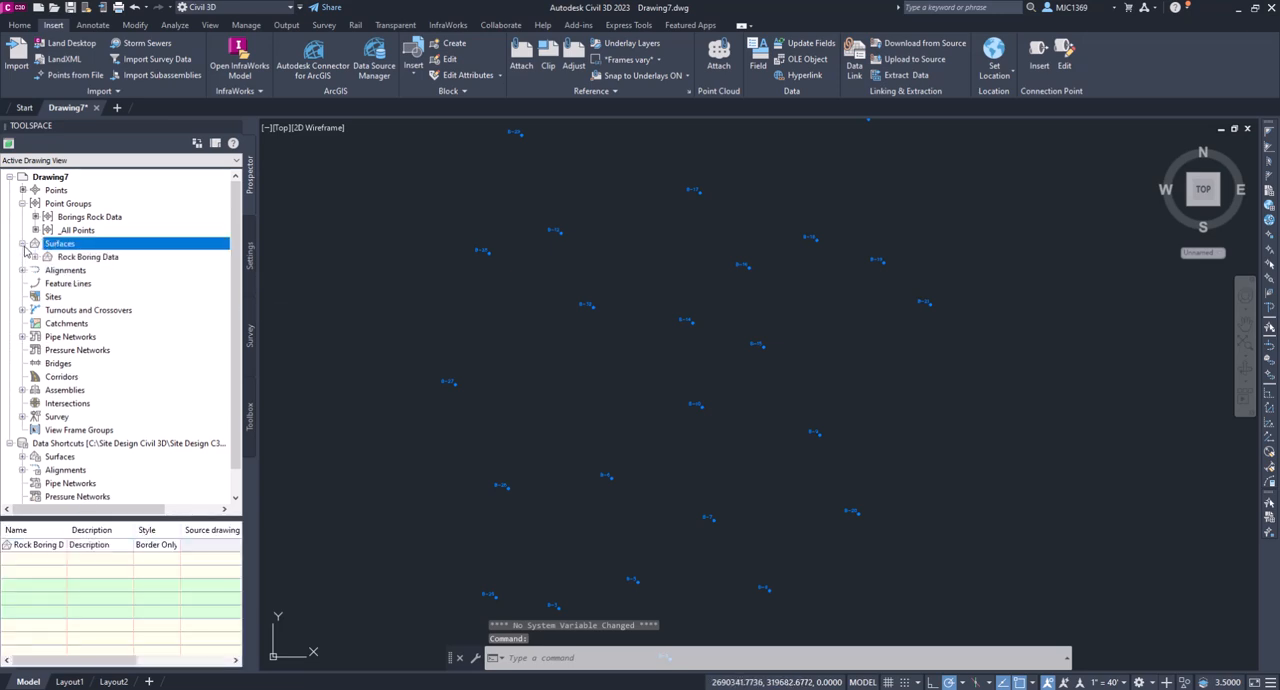
{"action": "left_click", "coordinate": [35, 257]}
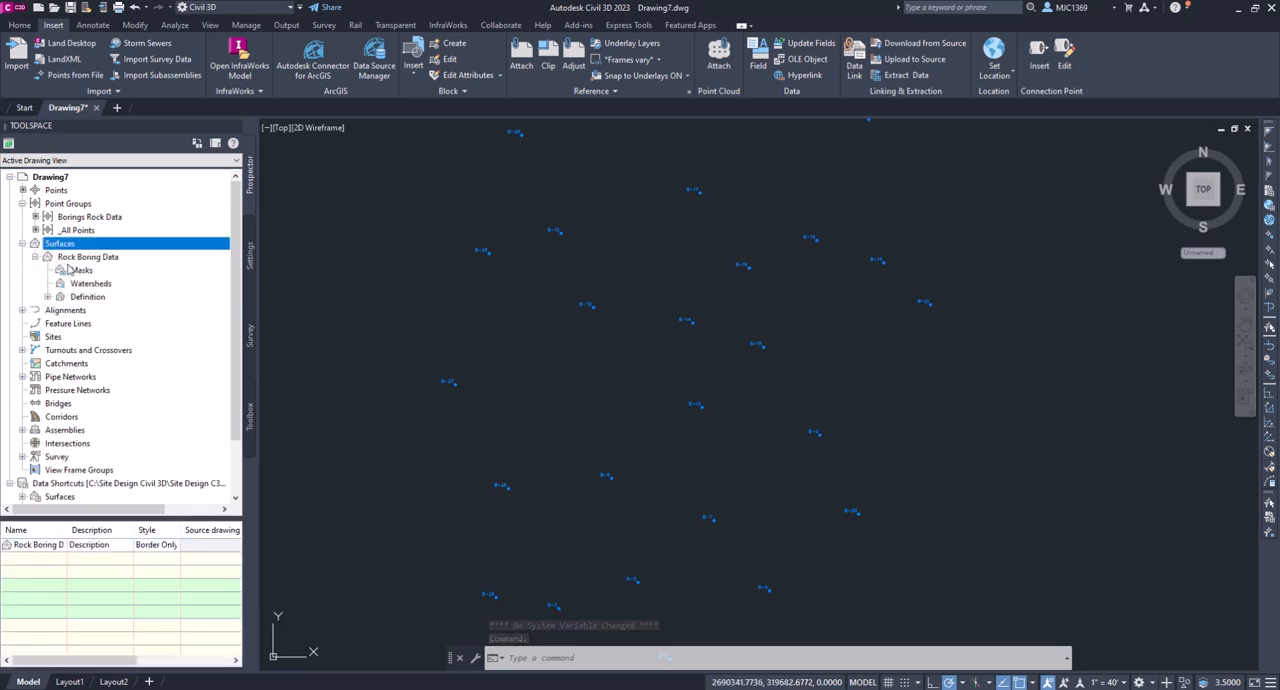
{"action": "left_click", "coordinate": [47, 297]}
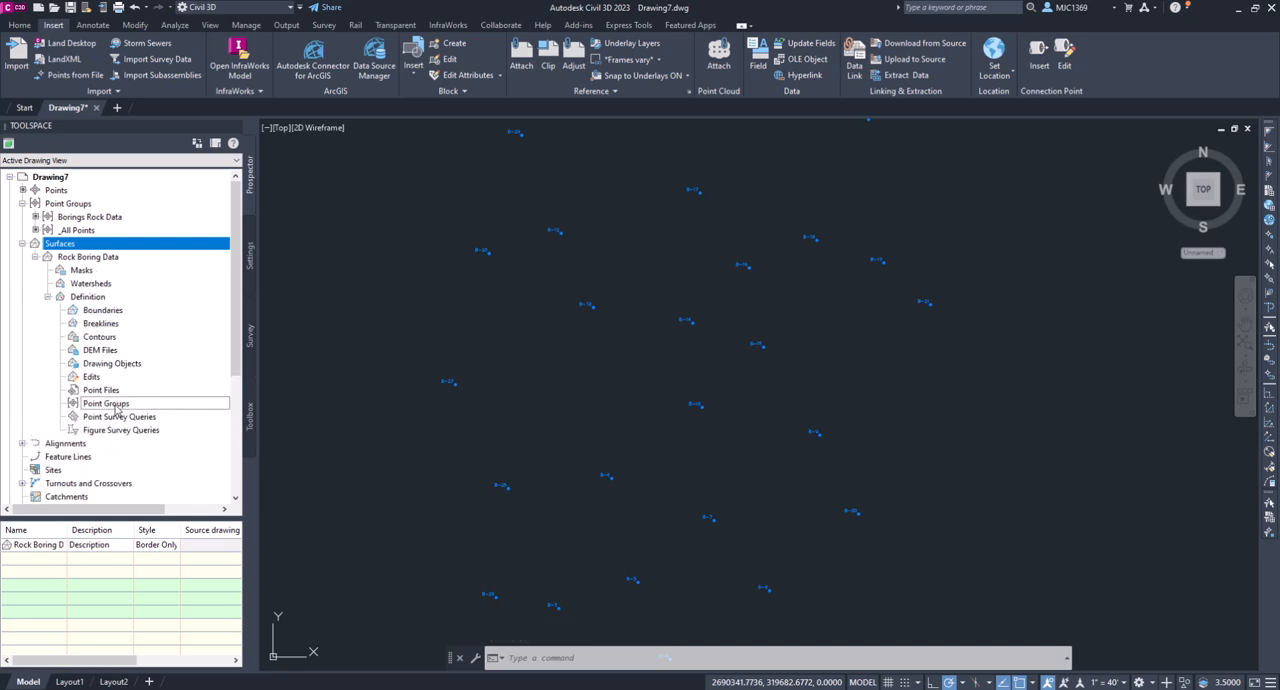
{"action": "left_click", "coordinate": [116, 406]}
{"action": "right_click", "coordinate": [116, 406]}
{"action": "left_click", "coordinate": [160, 412]}
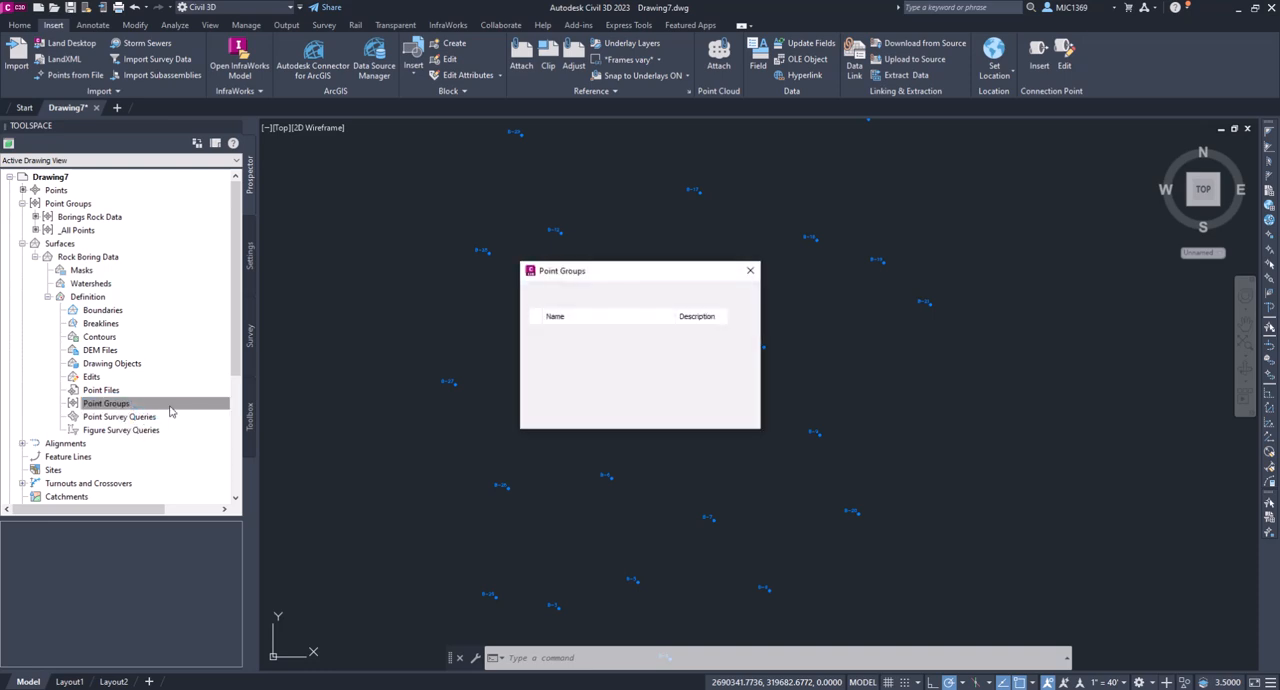
{"action": "left_click", "coordinate": [570, 332]}
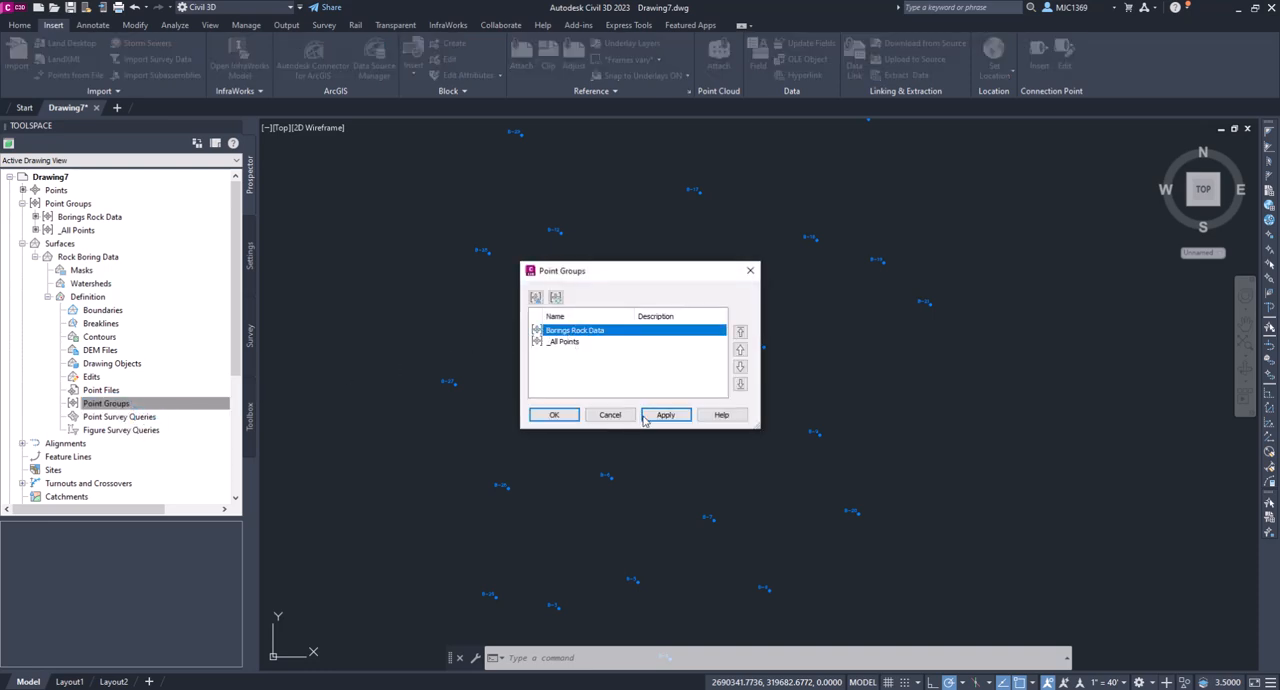
{"action": "left_click", "coordinate": [555, 415]}
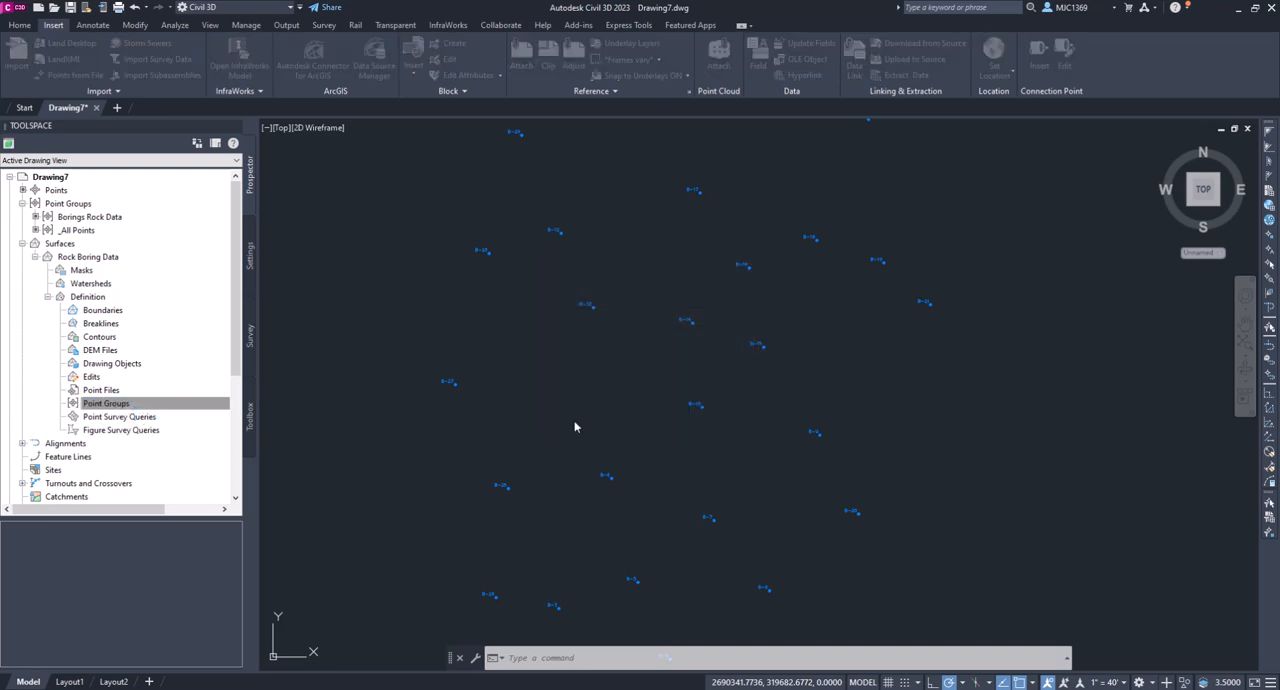
{"action": "scroll", "coordinate": [548, 376], "scroll_direction": "down", "scroll_amount": 4}
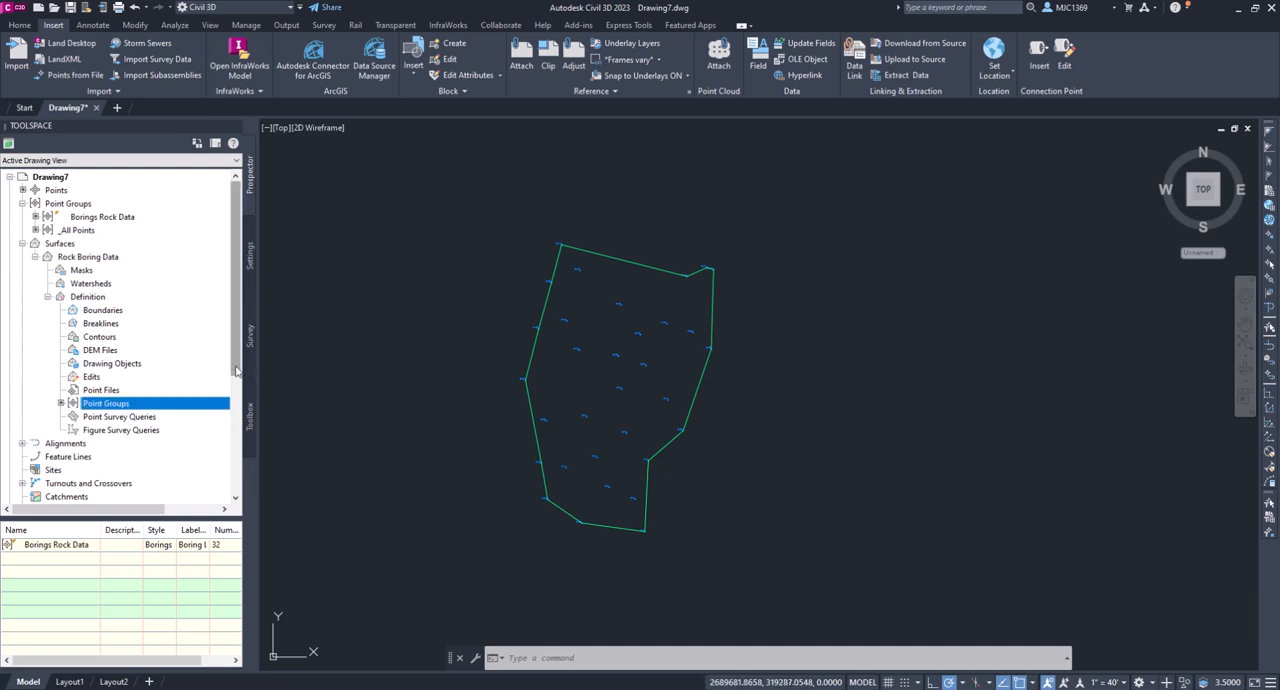
- Start a surface reference from the Original Ground1 data shortcut
{"action": "scroll", "coordinate": [239, 405], "scroll_direction": "down", "scroll_amount": 2}
{"action": "left_click_drag", "start_coordinate": [238, 406], "coordinate": [233, 513]}
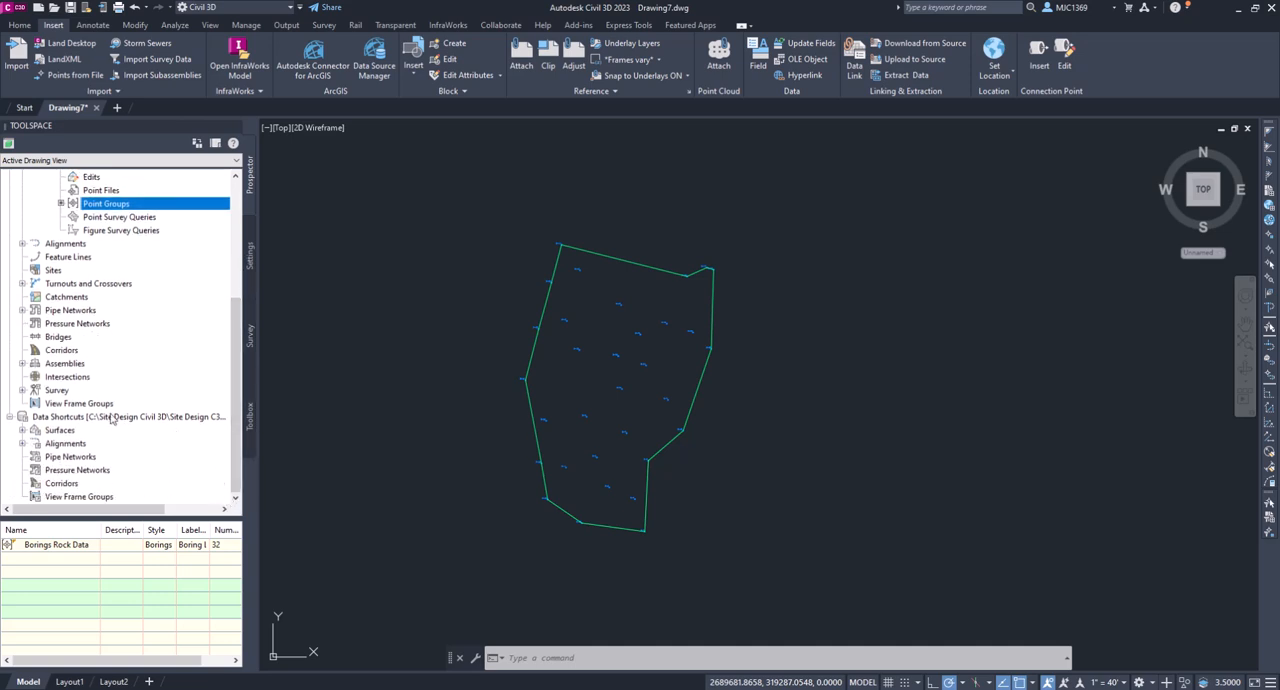
{"action": "left_click", "coordinate": [23, 430]}
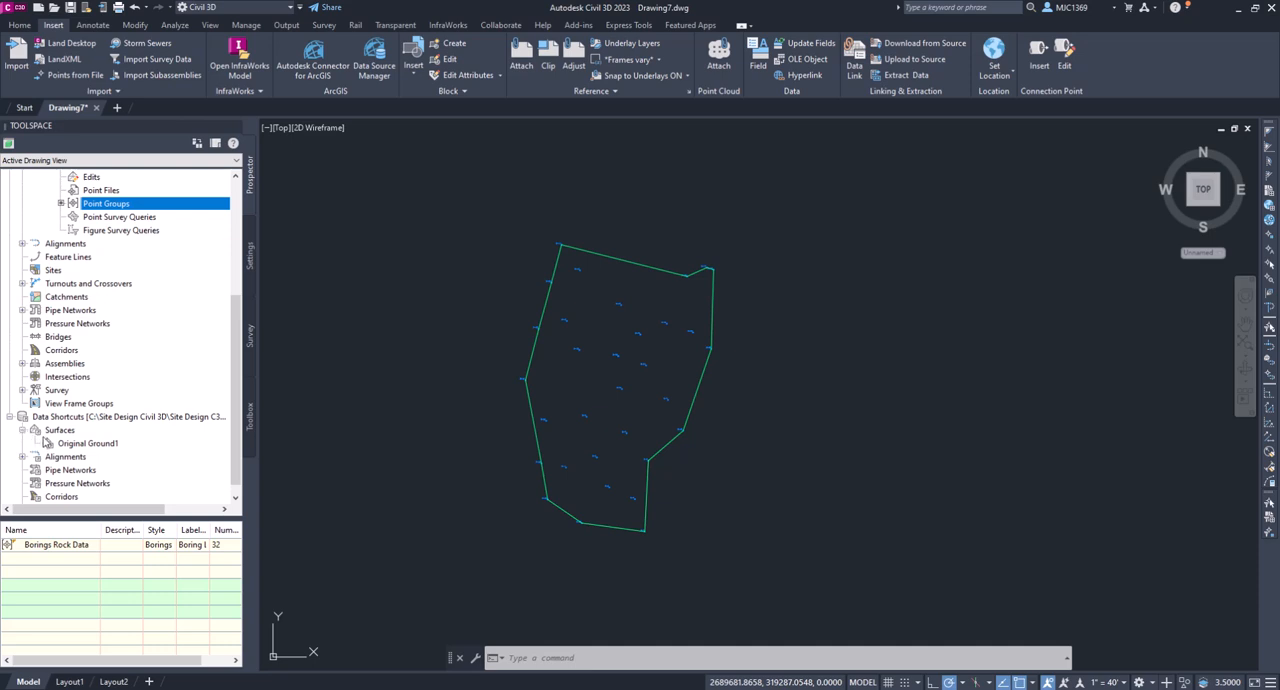
{"action": "left_click", "coordinate": [77, 448]}
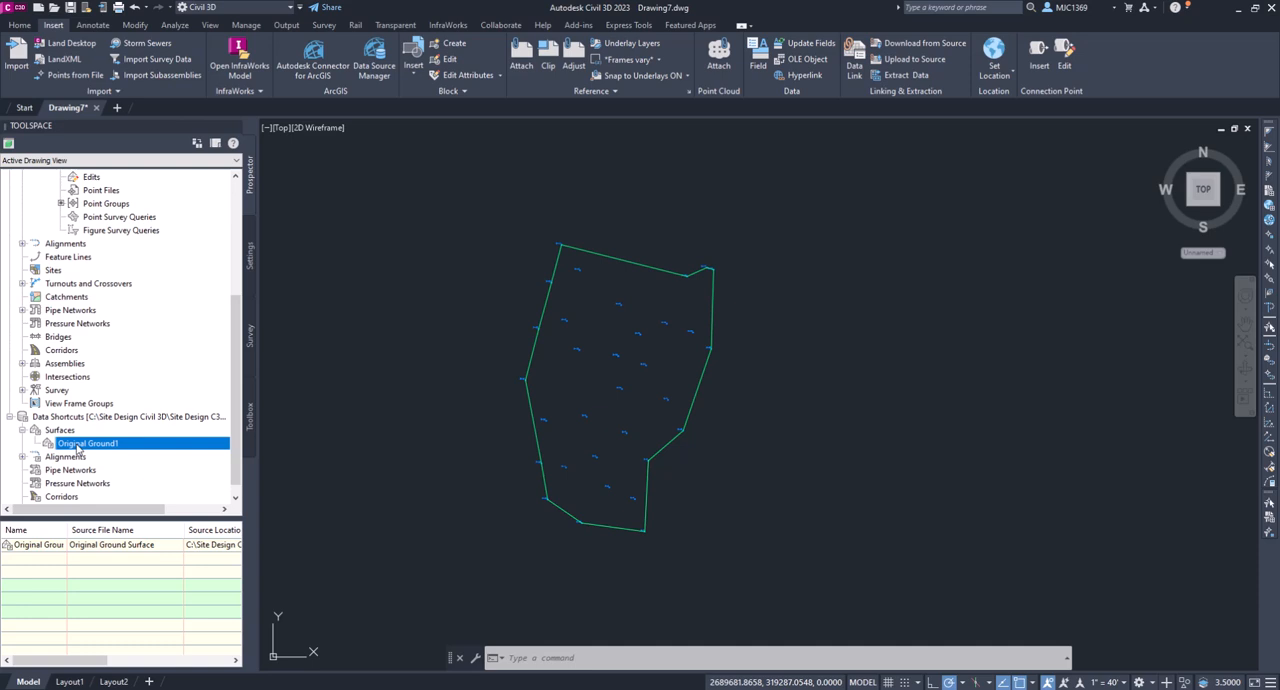
{"action": "right_click", "coordinate": [77, 448]}
{"action": "left_click", "coordinate": [125, 453]}
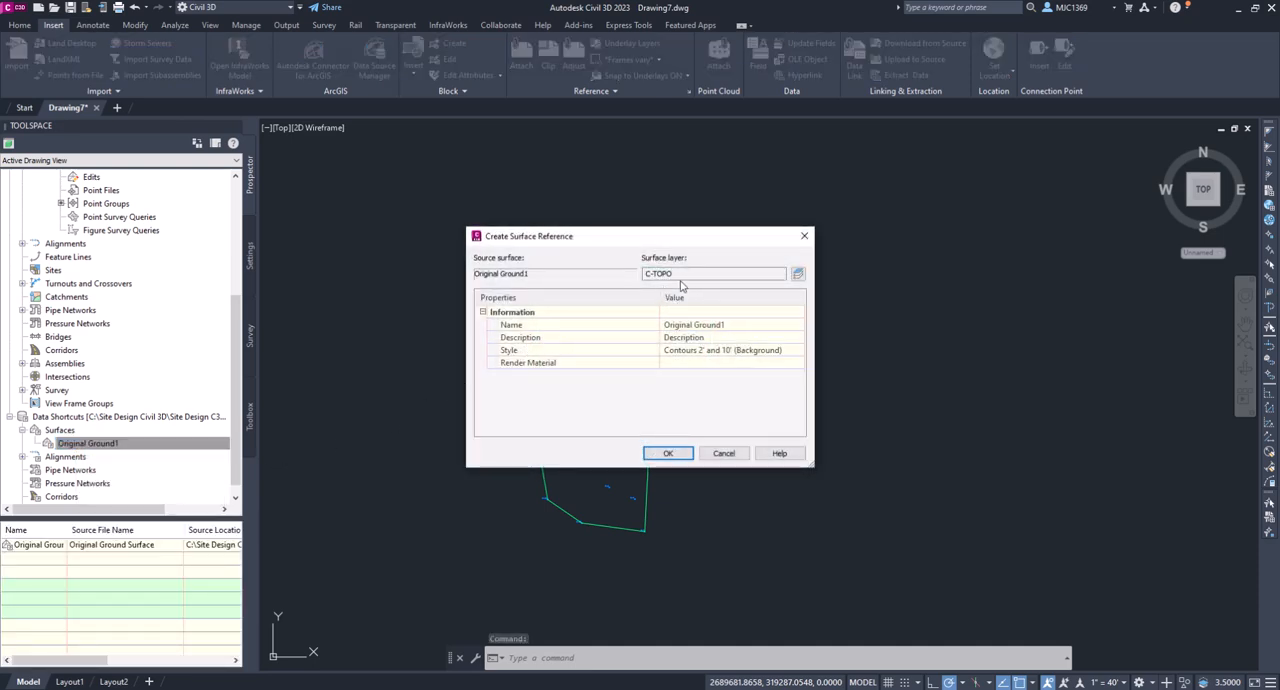
- Set the Original Ground1 reference's style to Border Only and create the surface reference
{"action": "left_click", "coordinate": [794, 353]}
{"action": "left_click", "coordinate": [796, 352]}
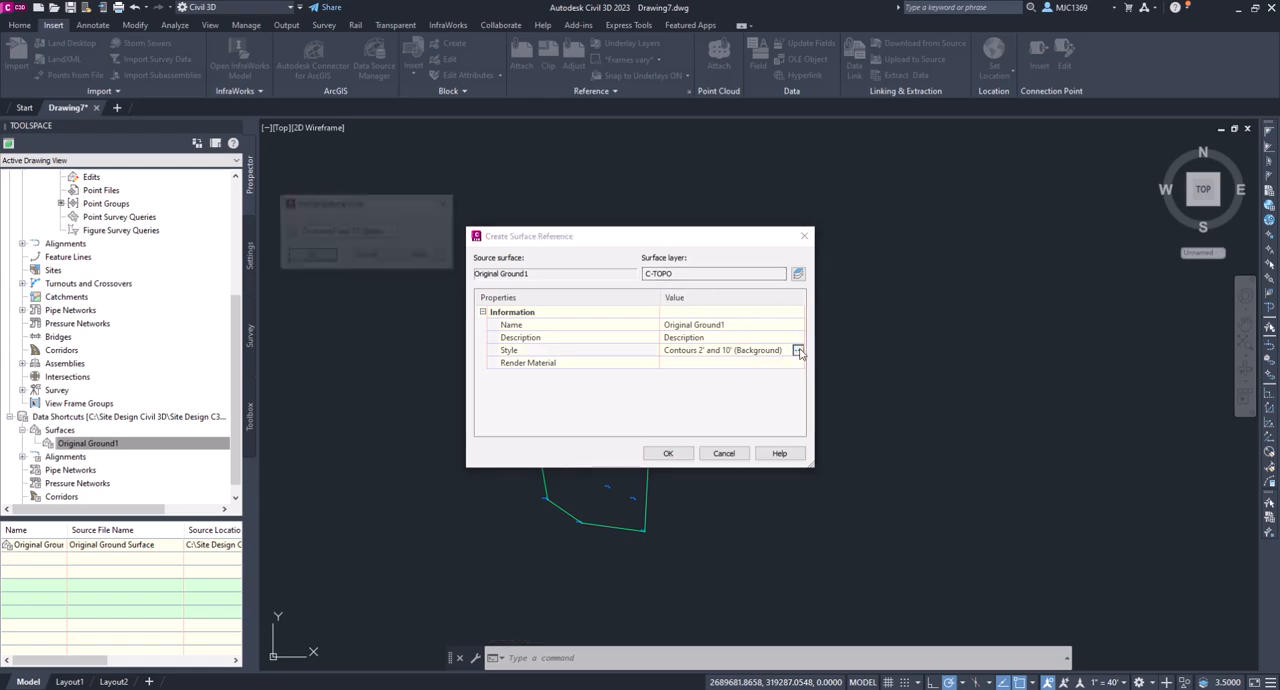
{"action": "left_click", "coordinate": [393, 231]}
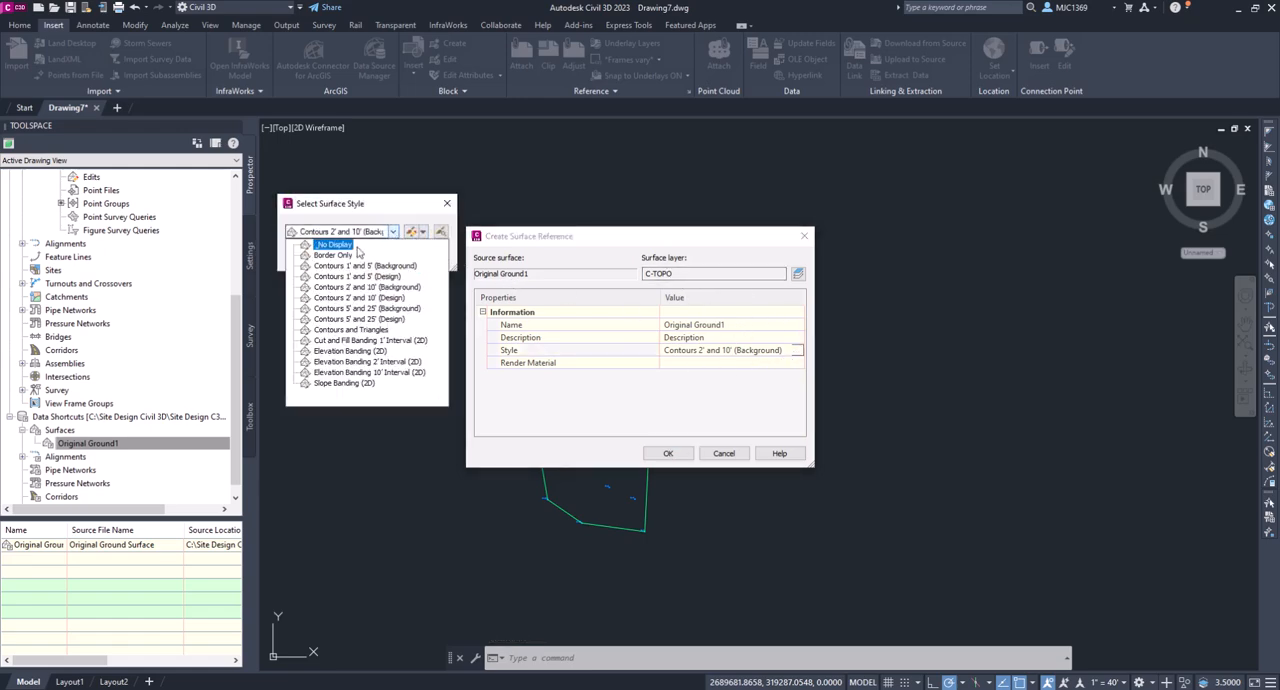
{"action": "left_click", "coordinate": [350, 256]}
{"action": "left_click", "coordinate": [314, 255]}
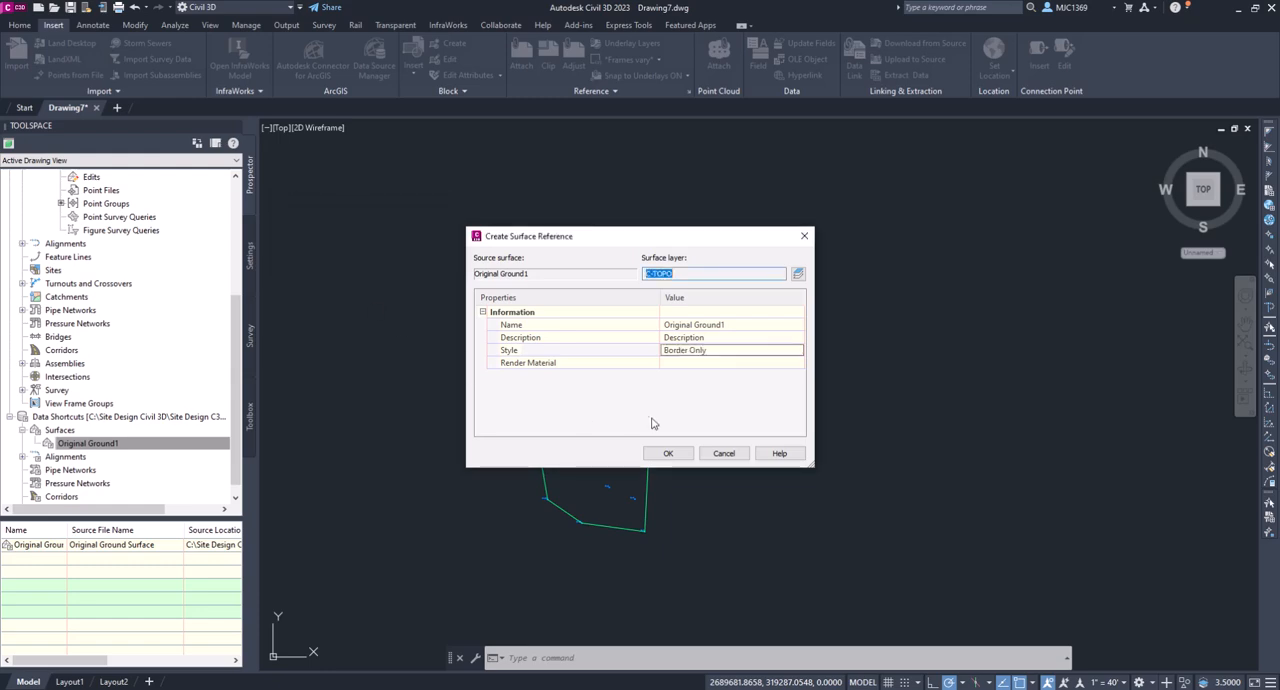
{"action": "left_click", "coordinate": [668, 454]}
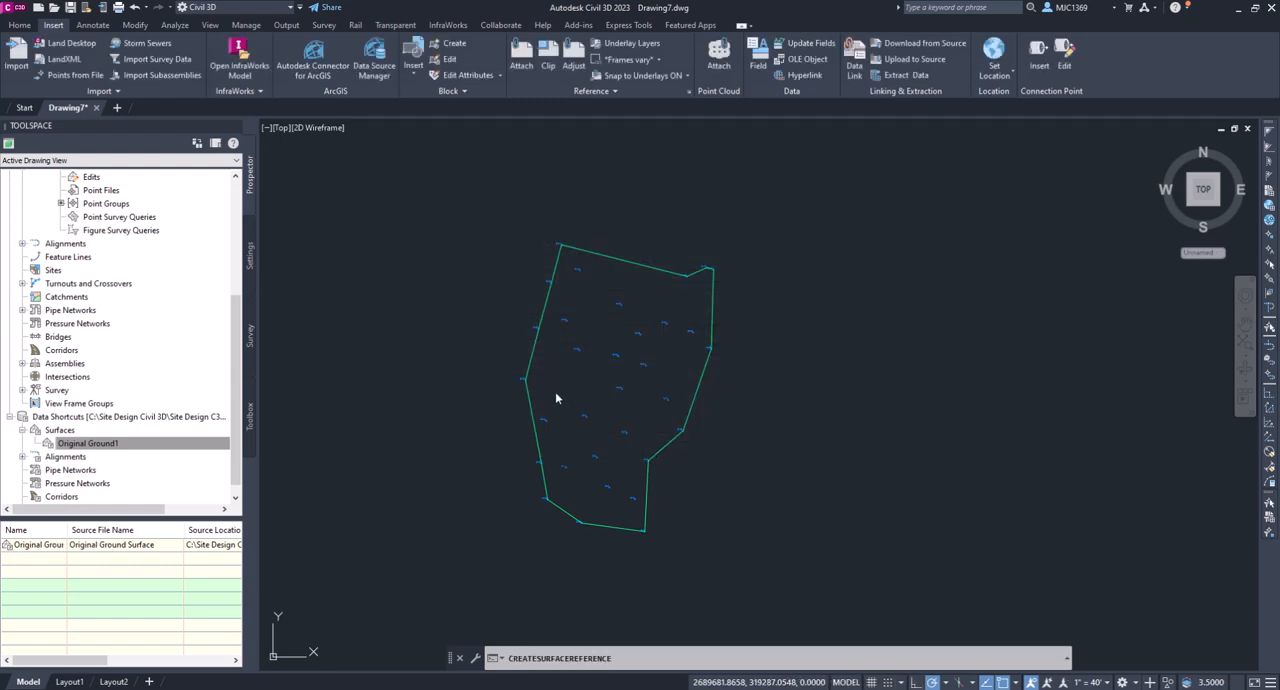
{"action": "scroll", "coordinate": [555, 396], "scroll_direction": "down", "scroll_amount": 2}
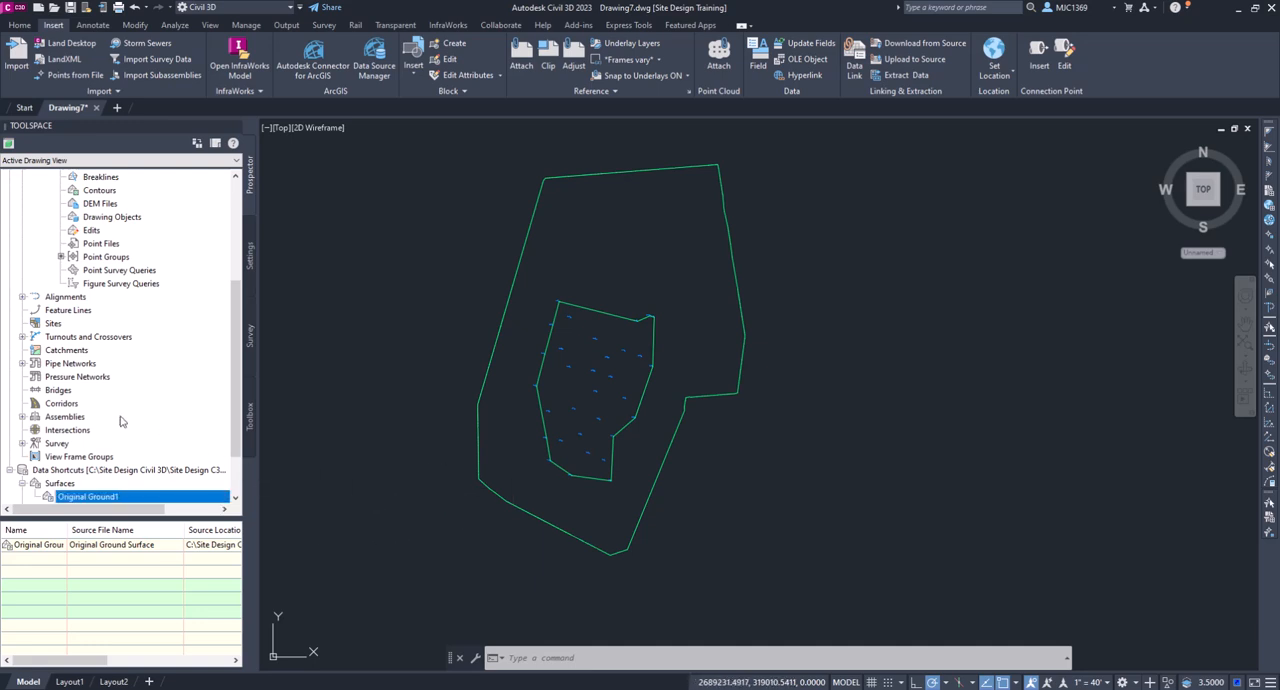
- Start another new surface, set its type to TIN volume surface and name it Rock -EG
{"action": "scroll", "coordinate": [125, 424], "scroll_direction": "up", "scroll_amount": 5}
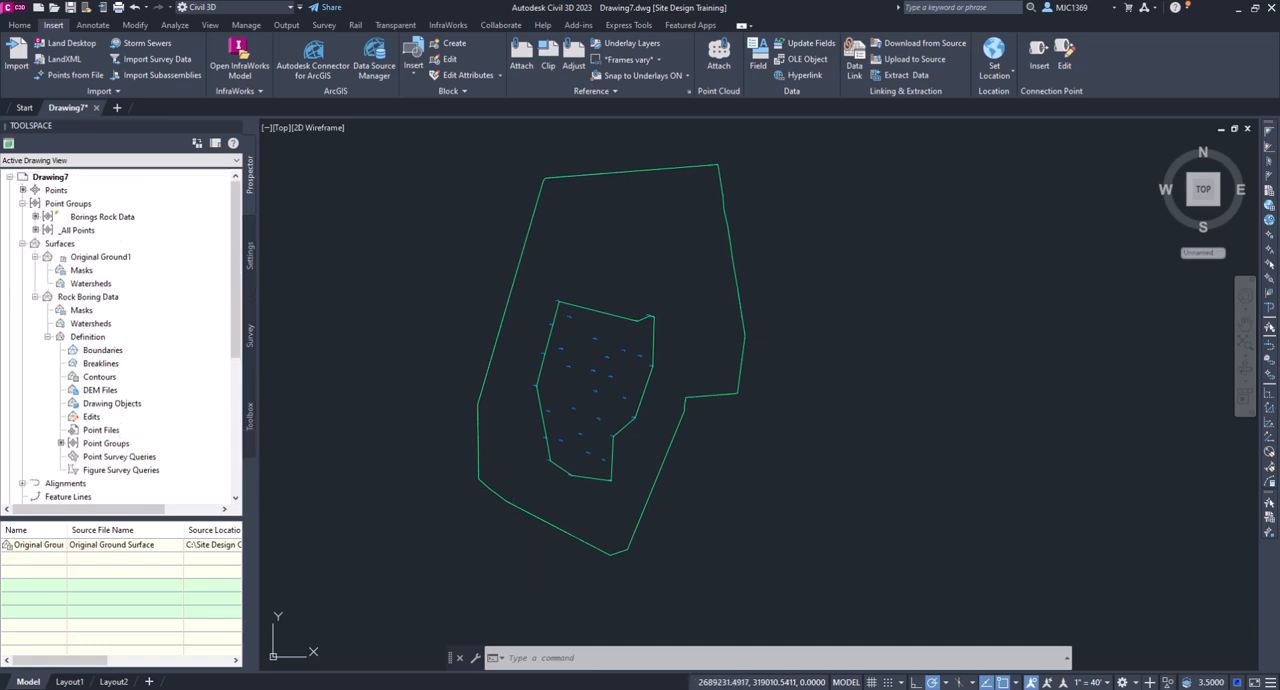
{"action": "left_click", "coordinate": [66, 246]}
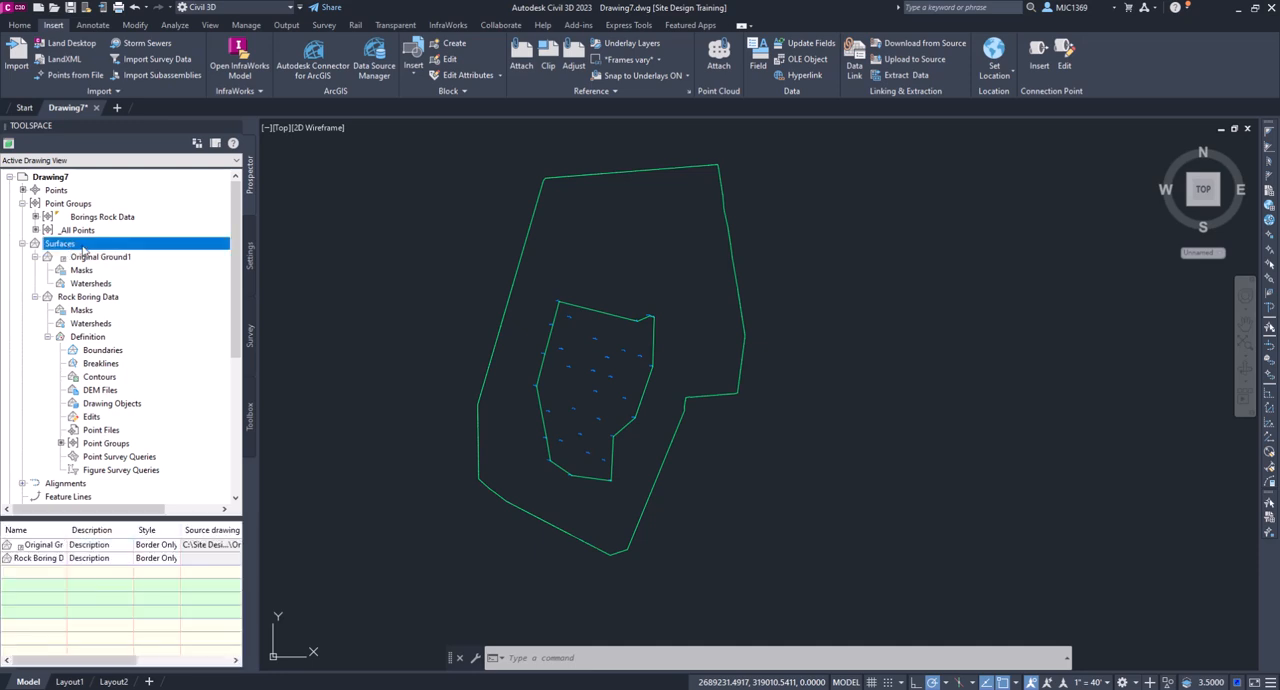
{"action": "right_click", "coordinate": [85, 250]}
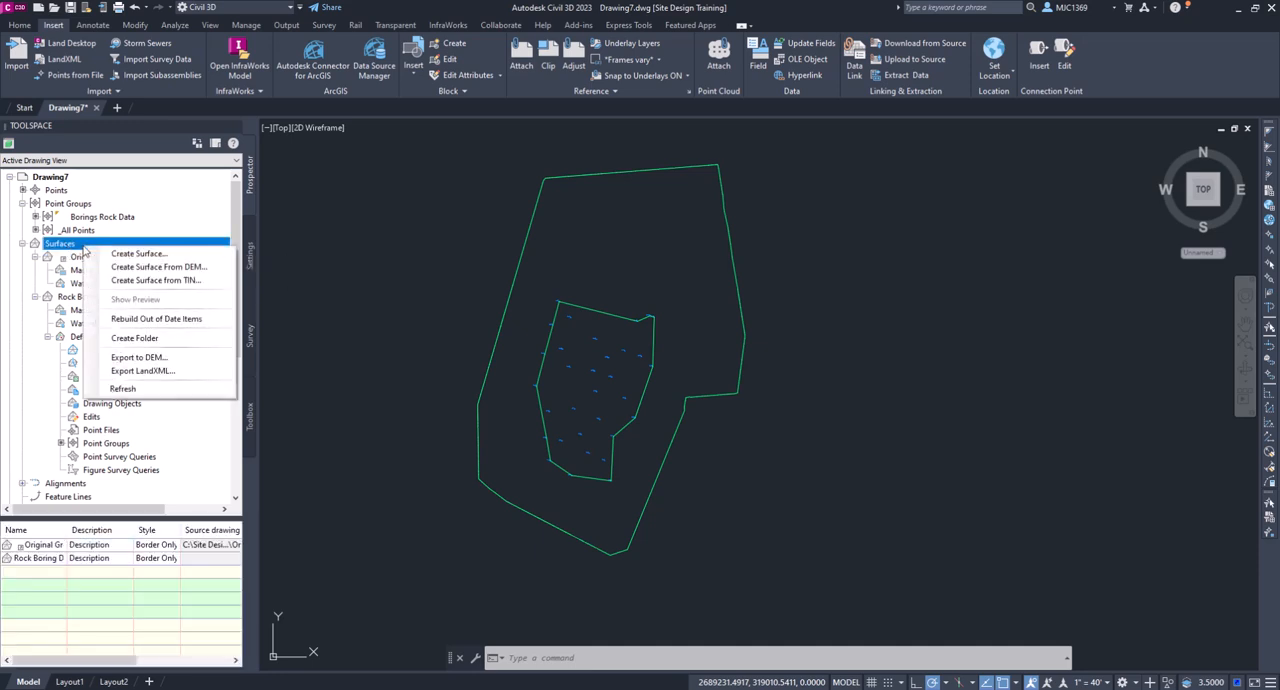
{"action": "left_click", "coordinate": [137, 254]}
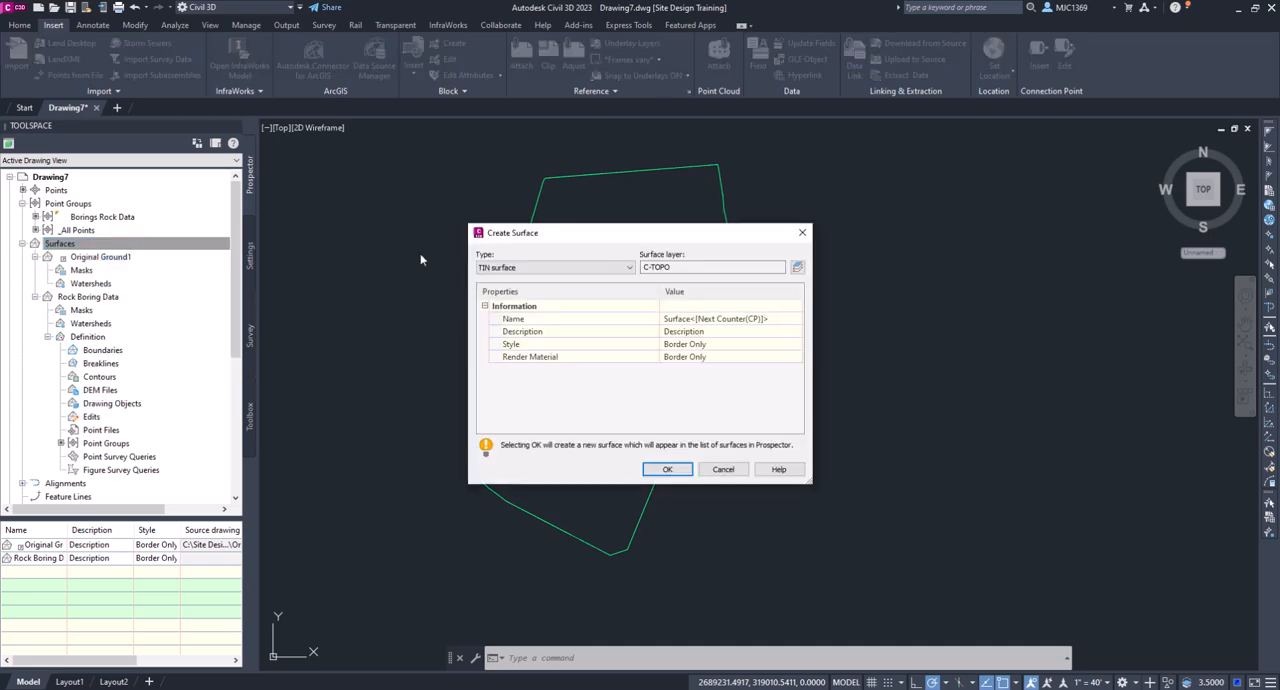
{"action": "mouse_move", "coordinate": [582, 235]}
{"action": "left_mouse_down"}
{"action": "mouse_move", "coordinate": [505, 220]}
{"action": "mouse_move", "coordinate": [412, 159]}
{"action": "left_mouse_up"}
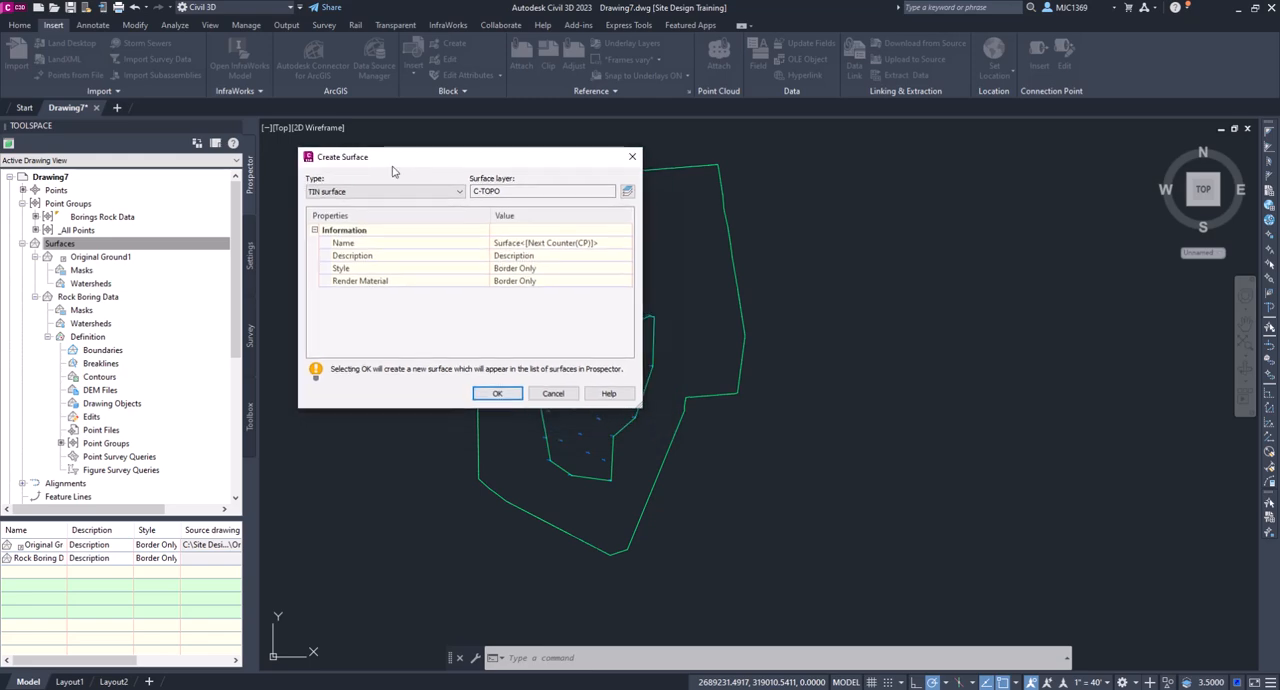
{"action": "left_click", "coordinate": [333, 193]}
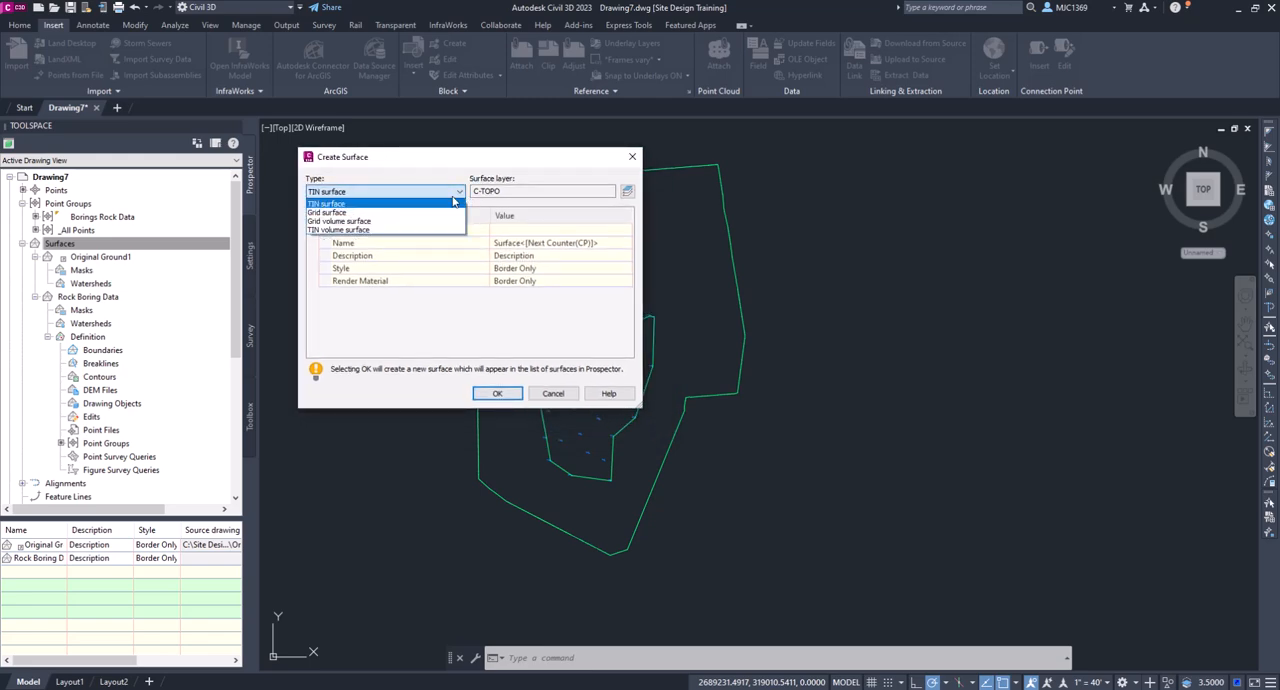
{"action": "left_click", "coordinate": [346, 231]}
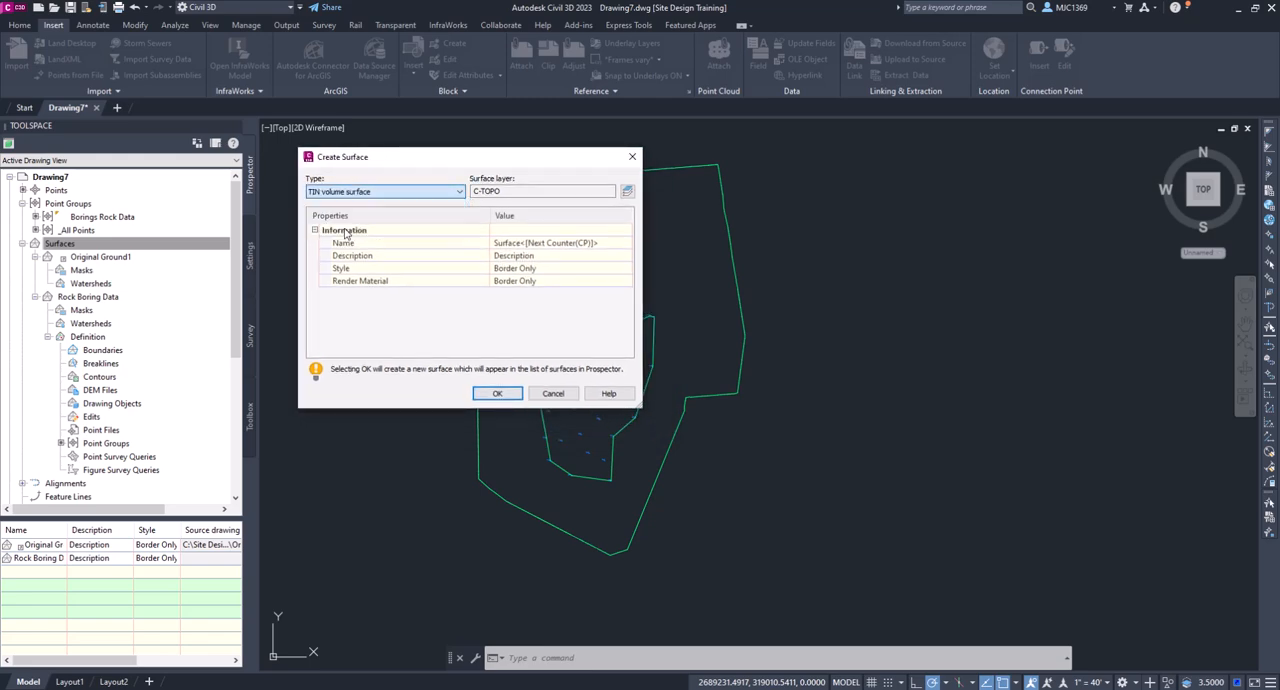
{"action": "left_click_drag", "start_coordinate": [641, 407], "coordinate": [627, 487]}
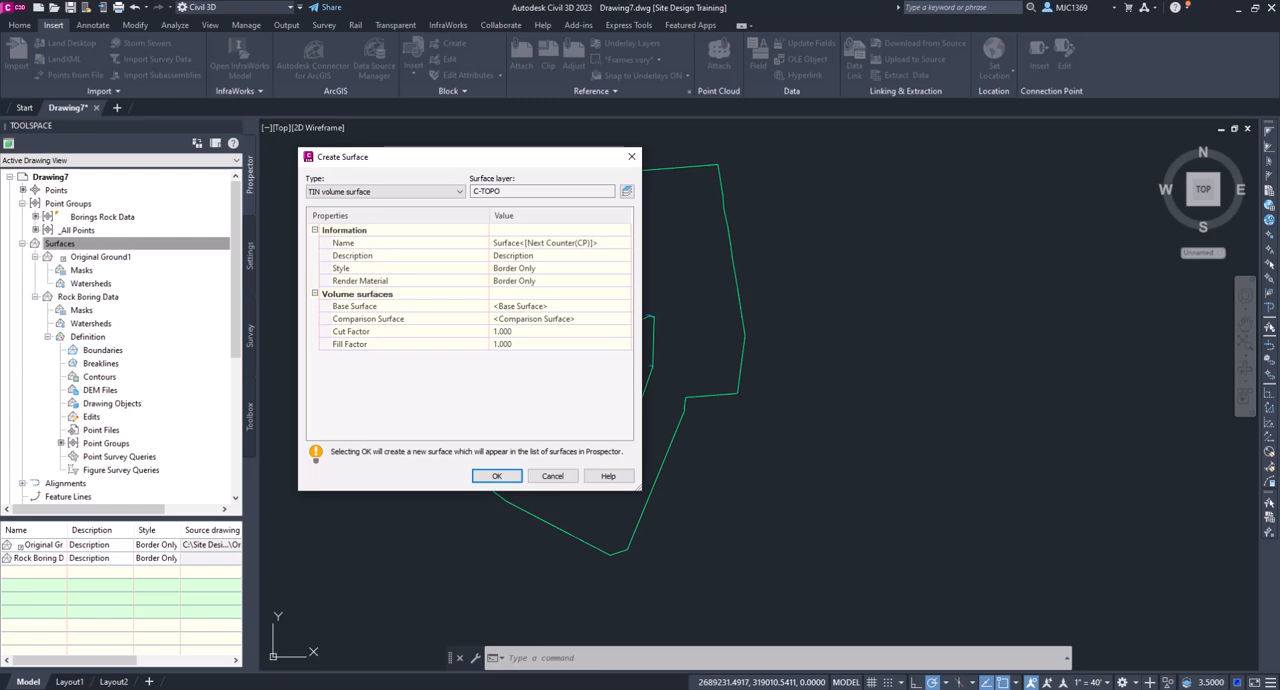
{"action": "left_click", "coordinate": [519, 243]}
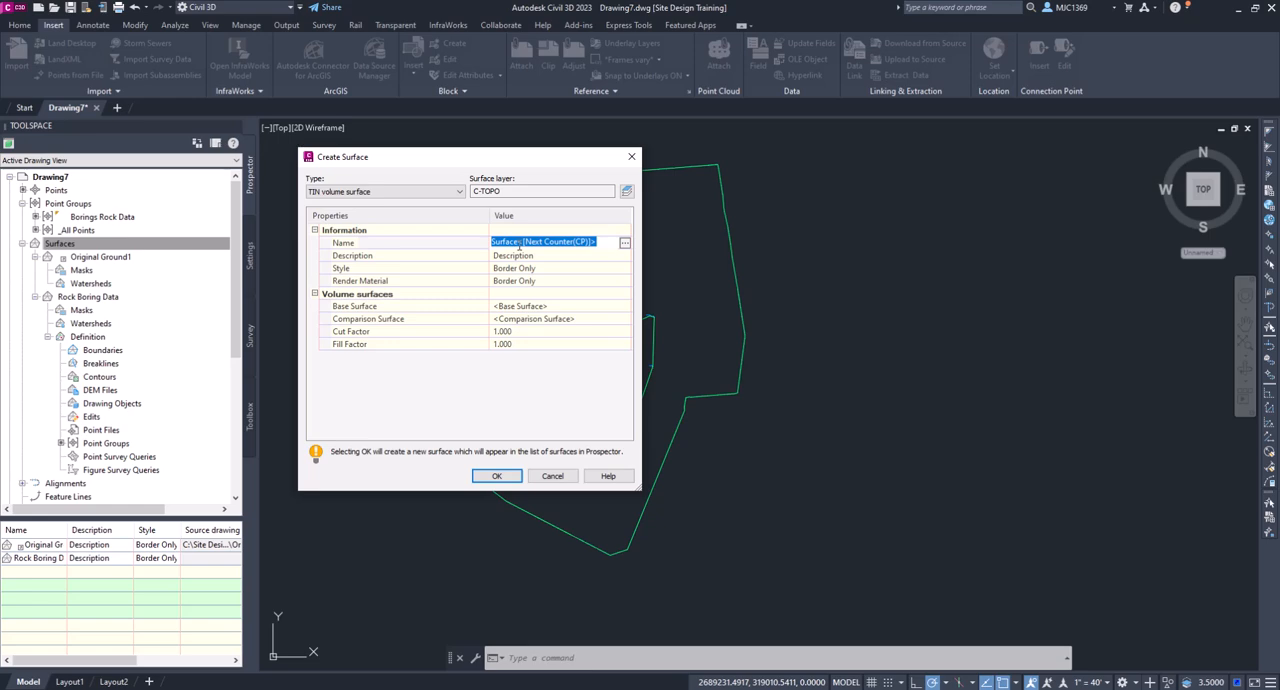
{"action": "type", "text": "Rock -EG"}
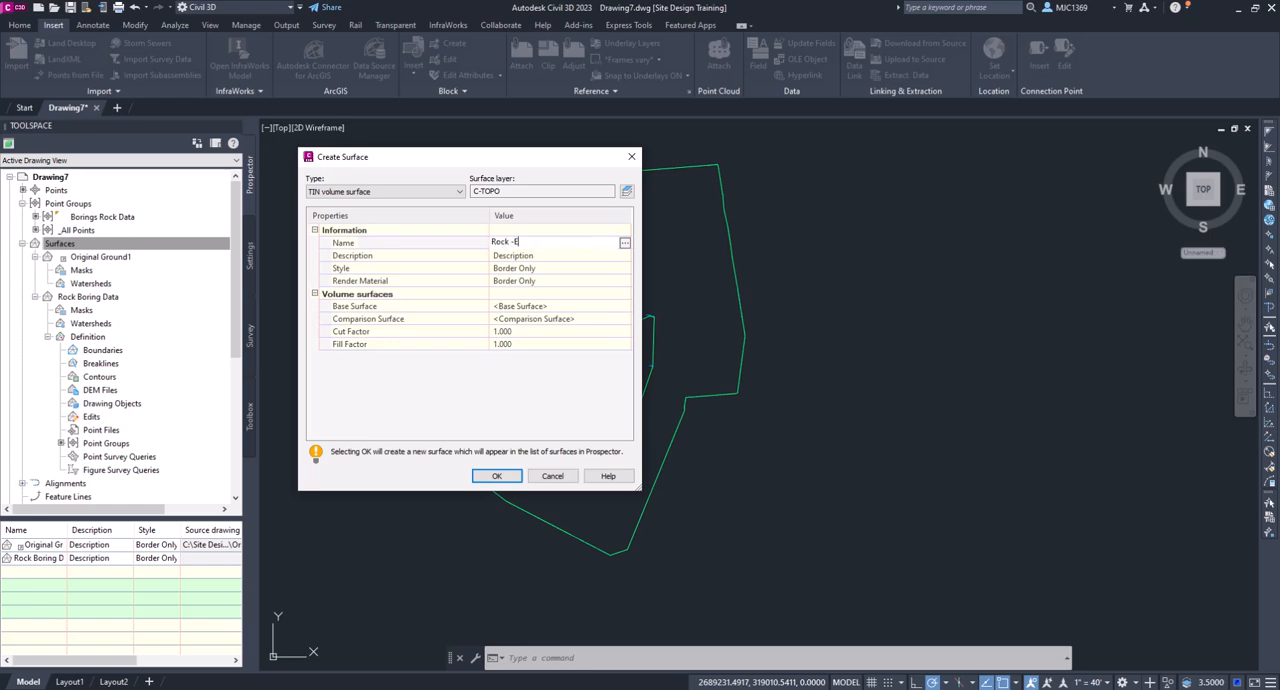
- Set Rock Boring Data as the base surface and Original Ground1 as the comparison surface, and create the Rock -EG volume surface
{"action": "left_click", "coordinate": [549, 306]}
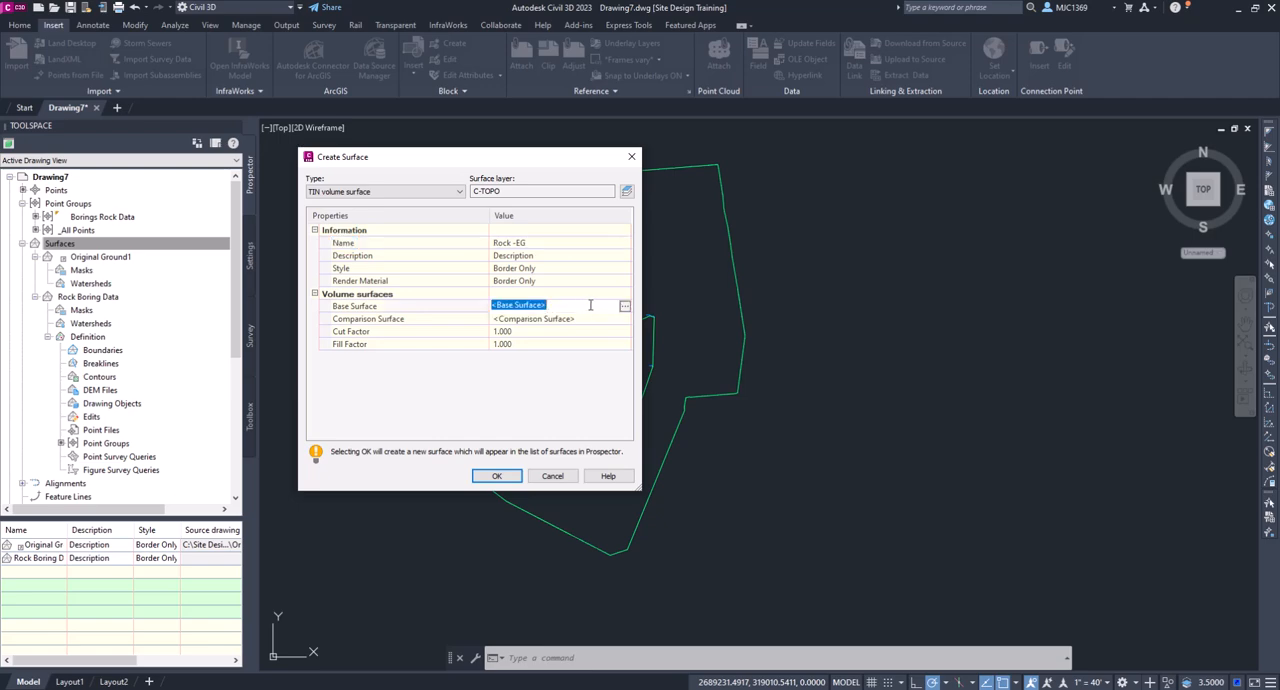
{"action": "left_click", "coordinate": [624, 305]}
{"action": "left_click", "coordinate": [546, 322]}
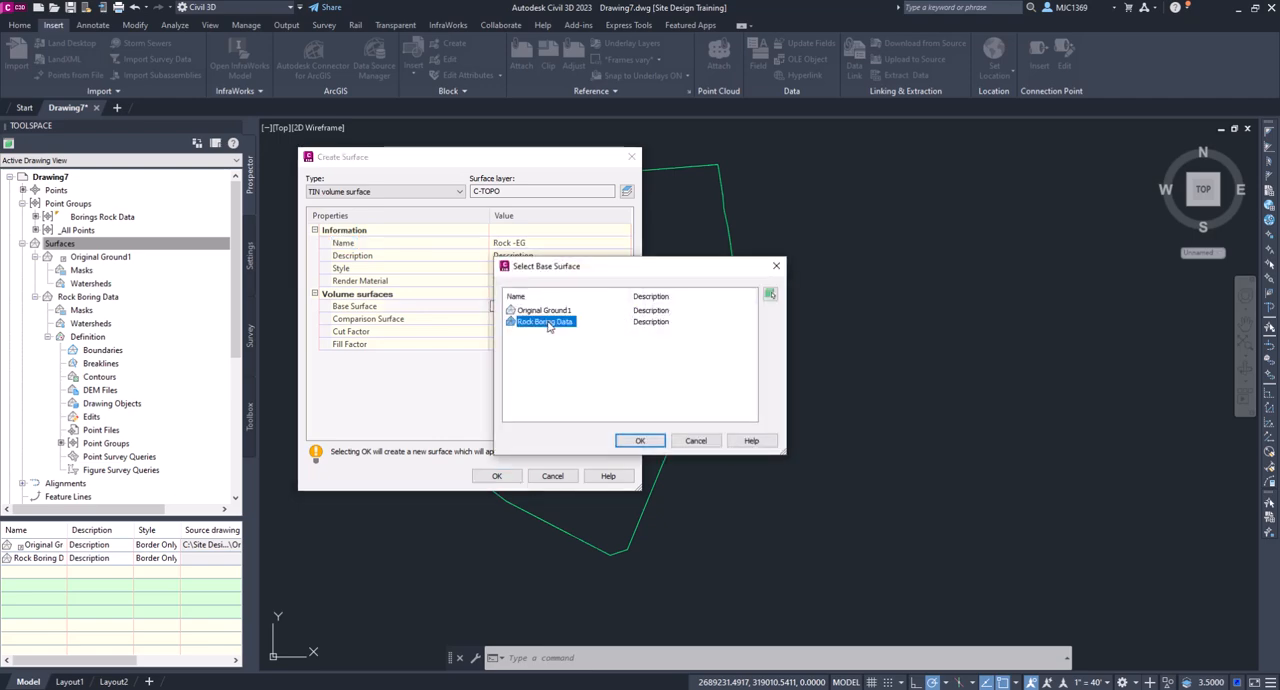
{"action": "left_click", "coordinate": [640, 441]}
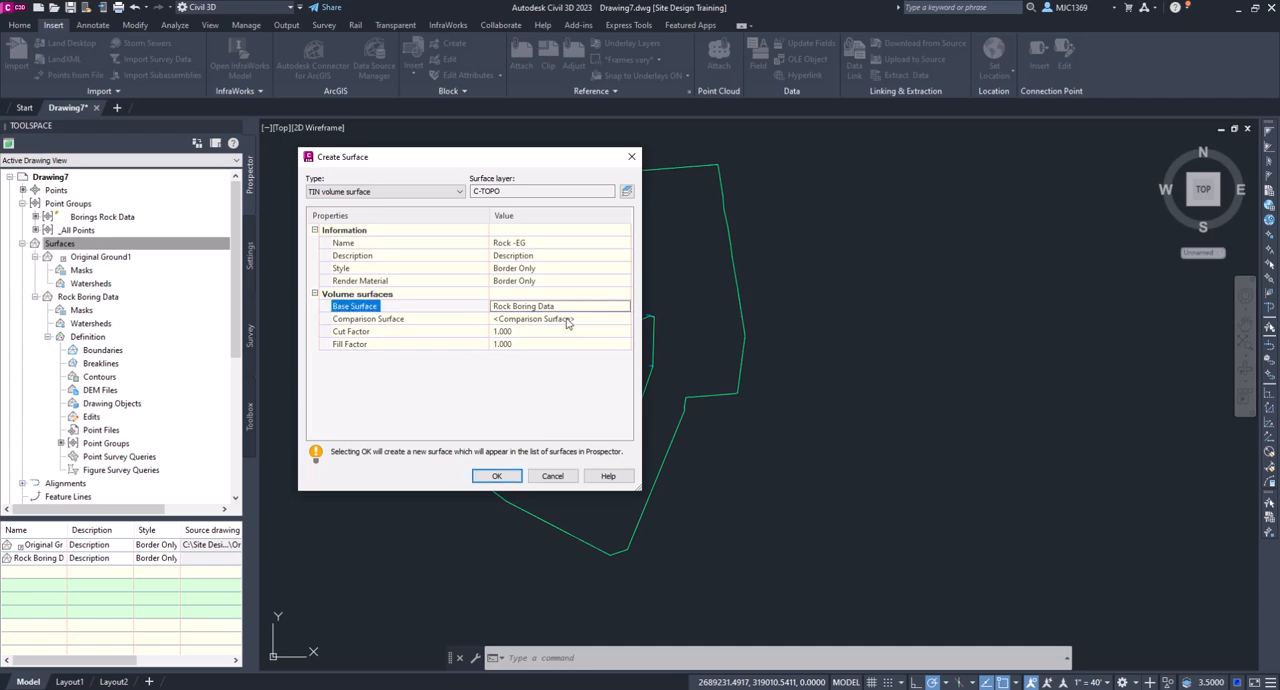
{"action": "left_click", "coordinate": [567, 319]}
{"action": "left_click", "coordinate": [624, 318]}
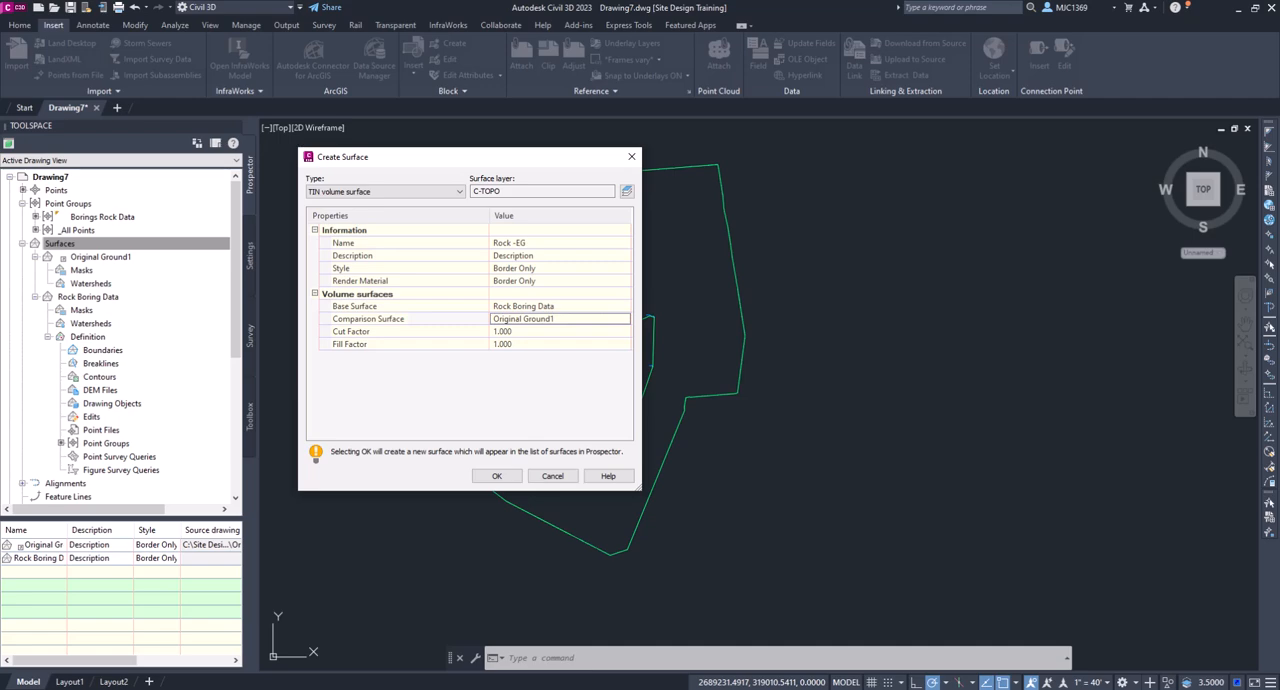
{"action": "left_click", "coordinate": [500, 477]}
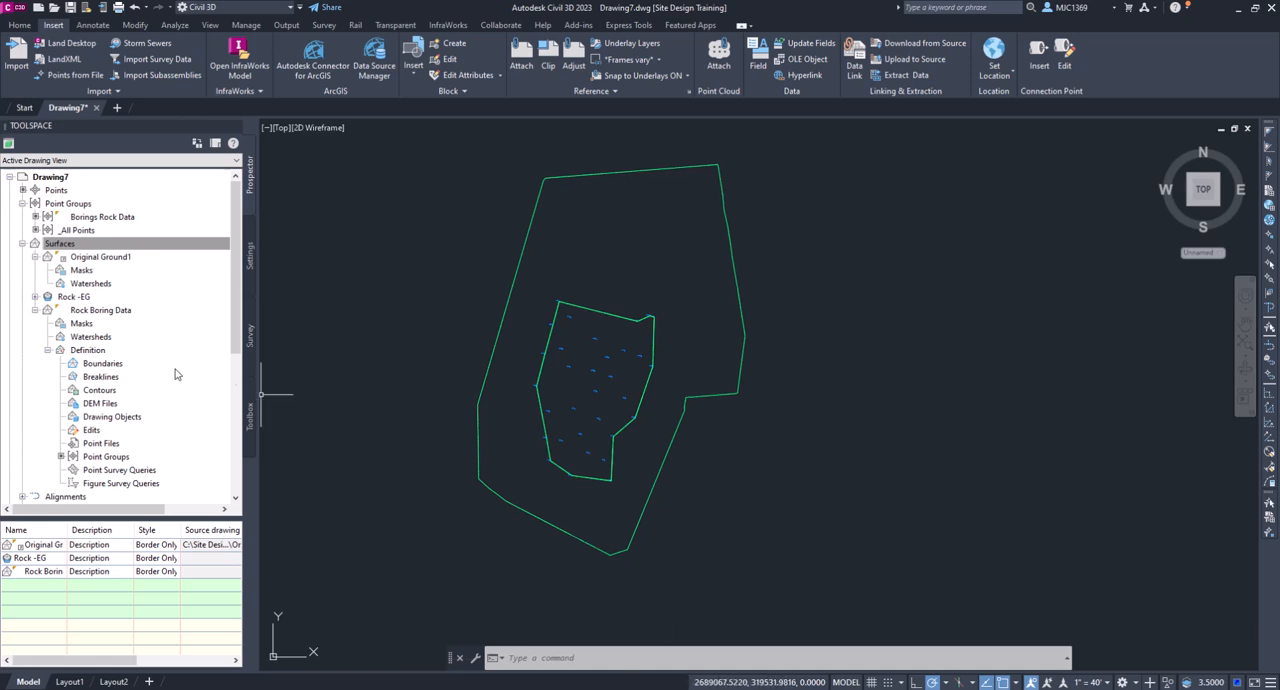
- Start a LandXML export of the Rock -EG surface with LandXML version 1.2
{"action": "left_click", "coordinate": [57, 300]}
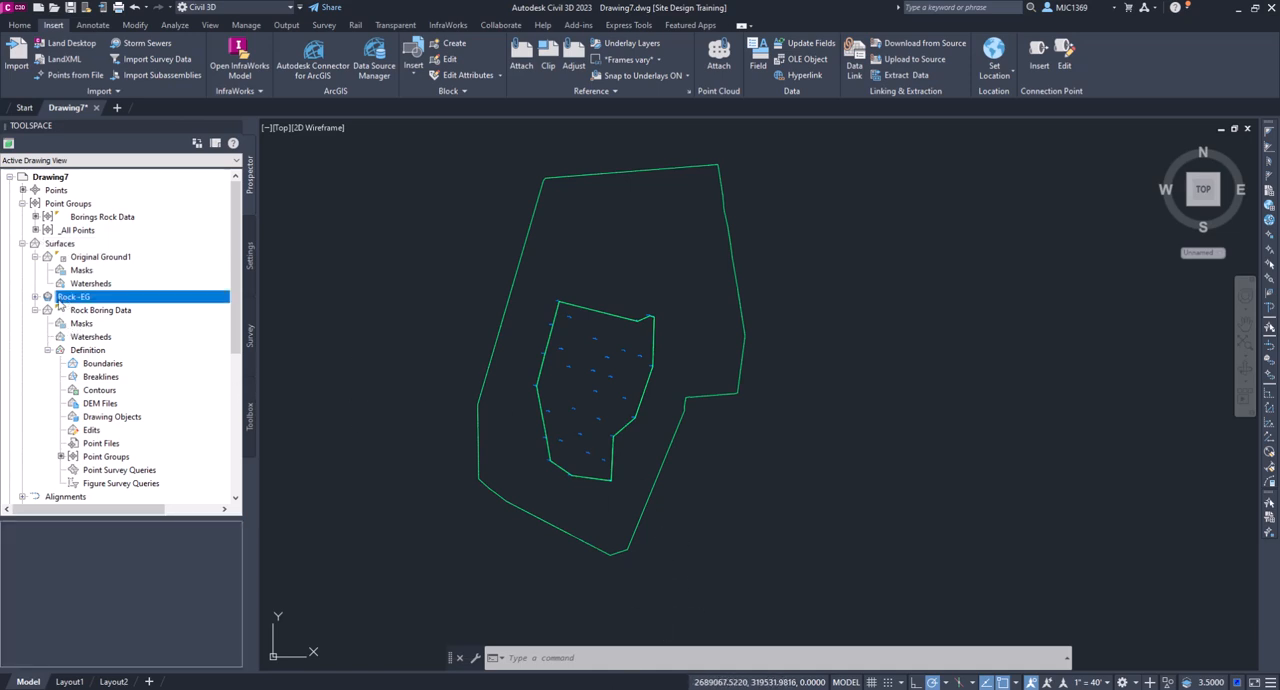
{"action": "left_click", "coordinate": [36, 298]}
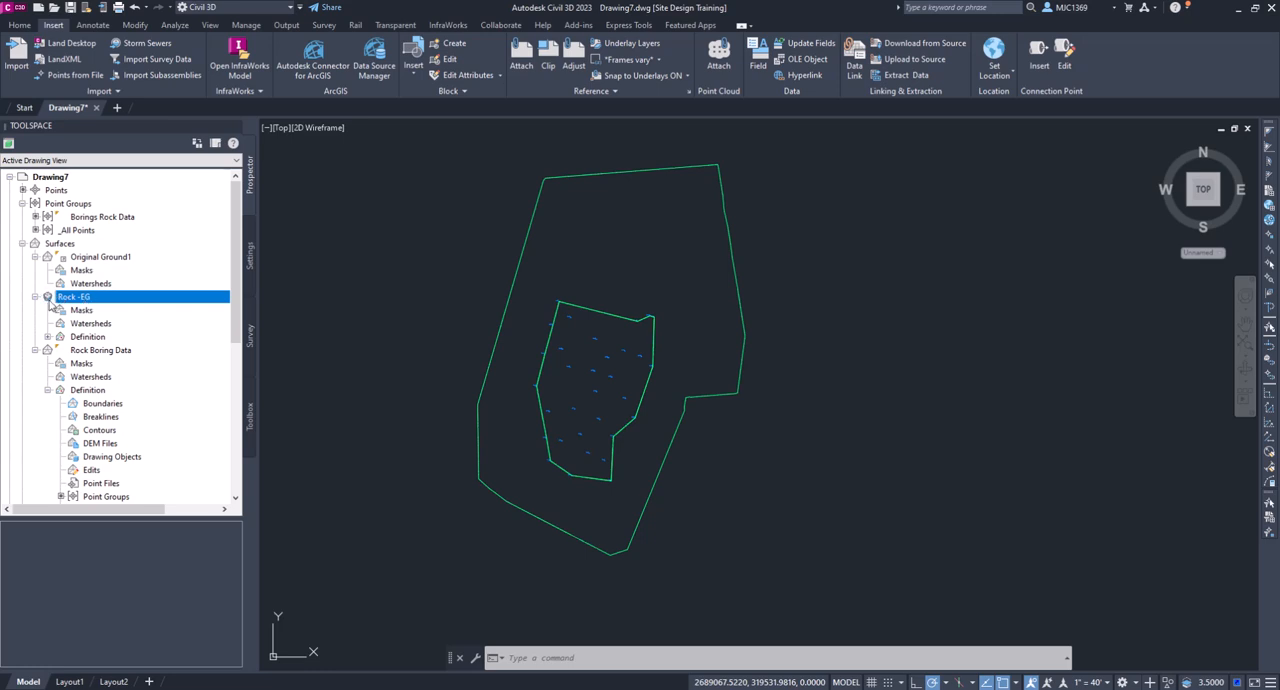
{"action": "right_click", "coordinate": [107, 300]}
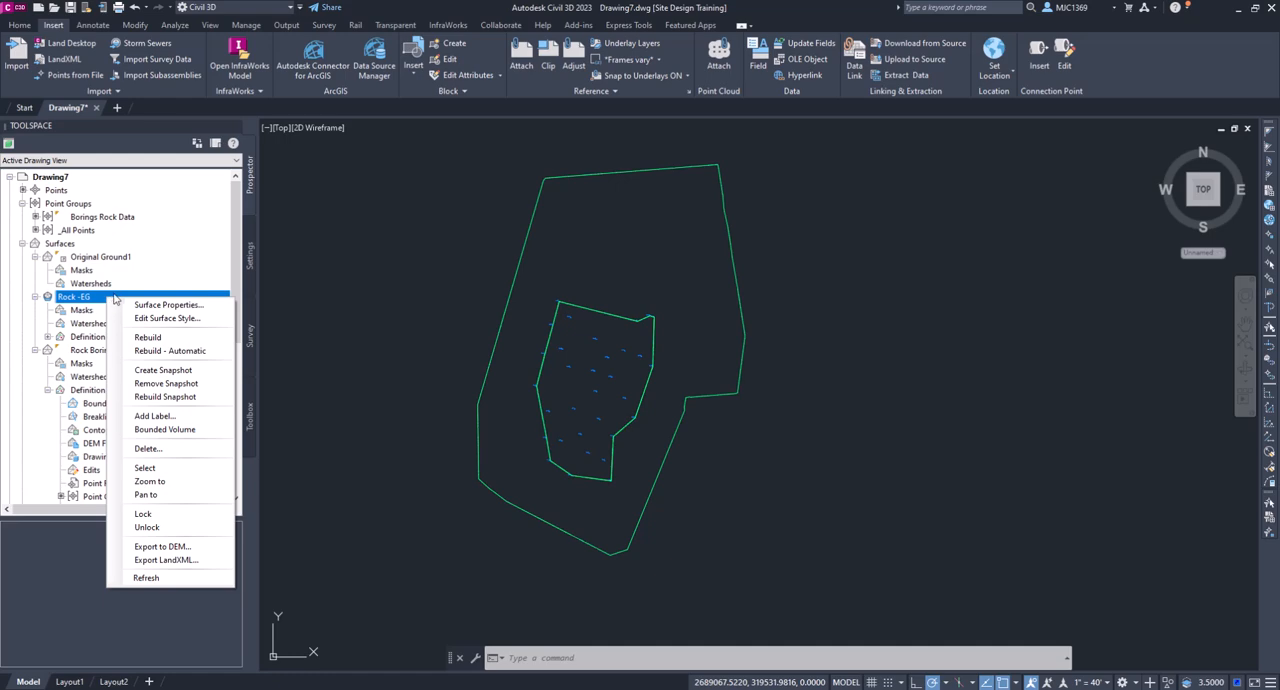
{"action": "left_click", "coordinate": [170, 560]}
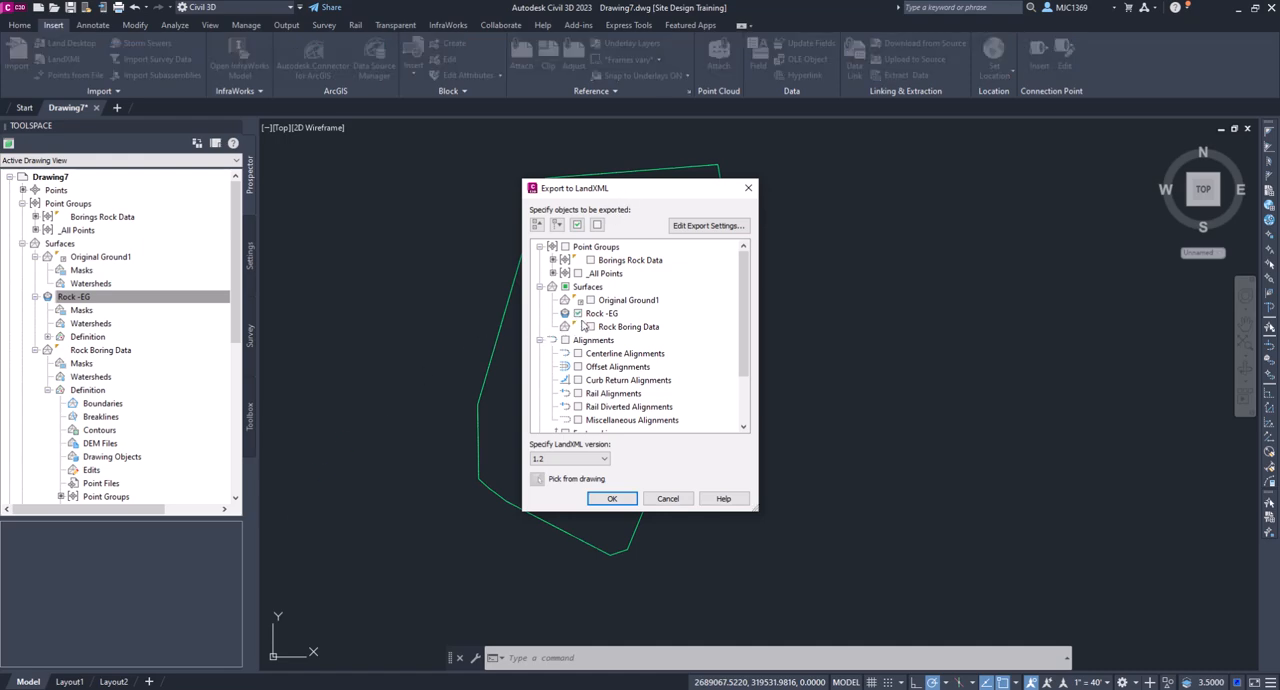
{"action": "left_click", "coordinate": [613, 499]}
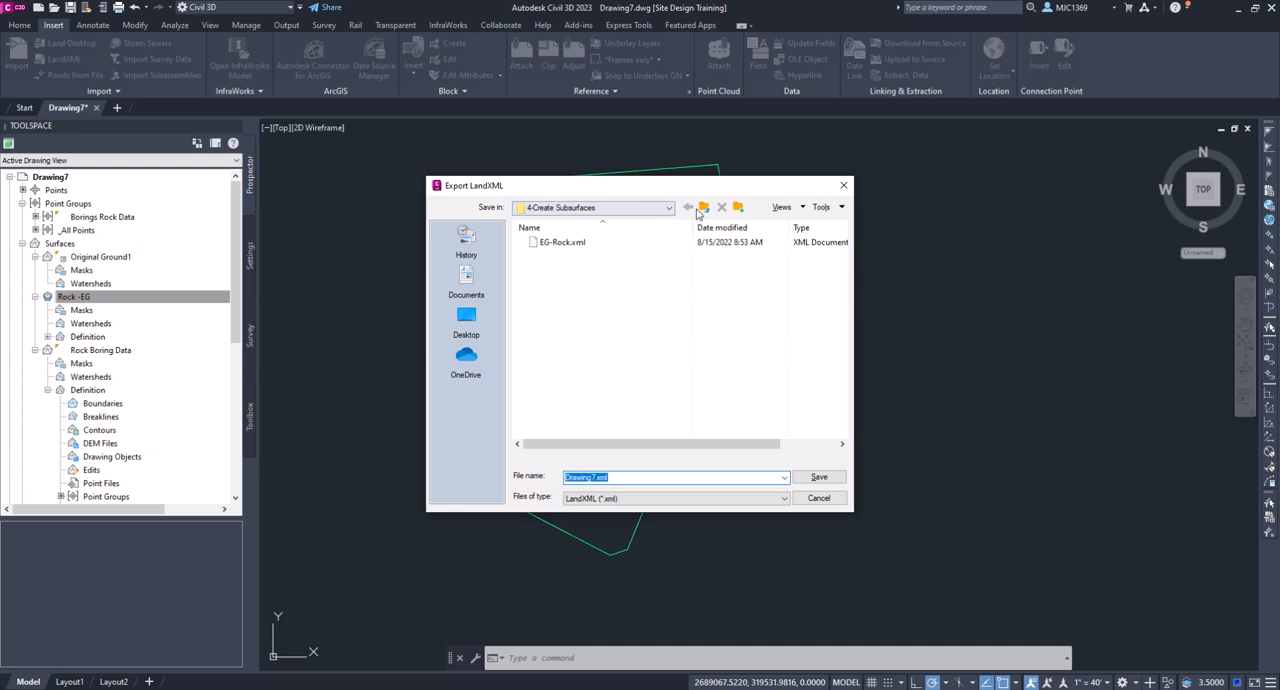
- Set the export location to the 4-Create Subsurfaces folder within C: > Site Design Civil 3D > Site Design C3D
{"action": "left_click", "coordinate": [701, 209]}
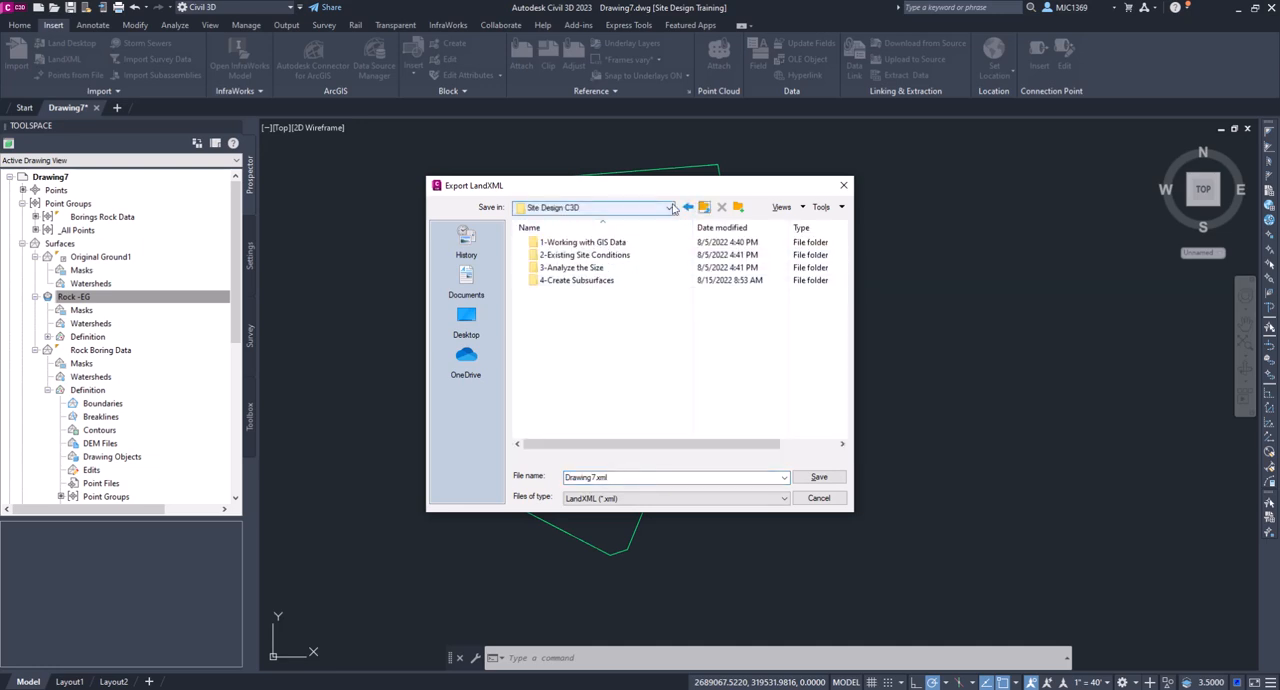
{"action": "left_click", "coordinate": [669, 208]}
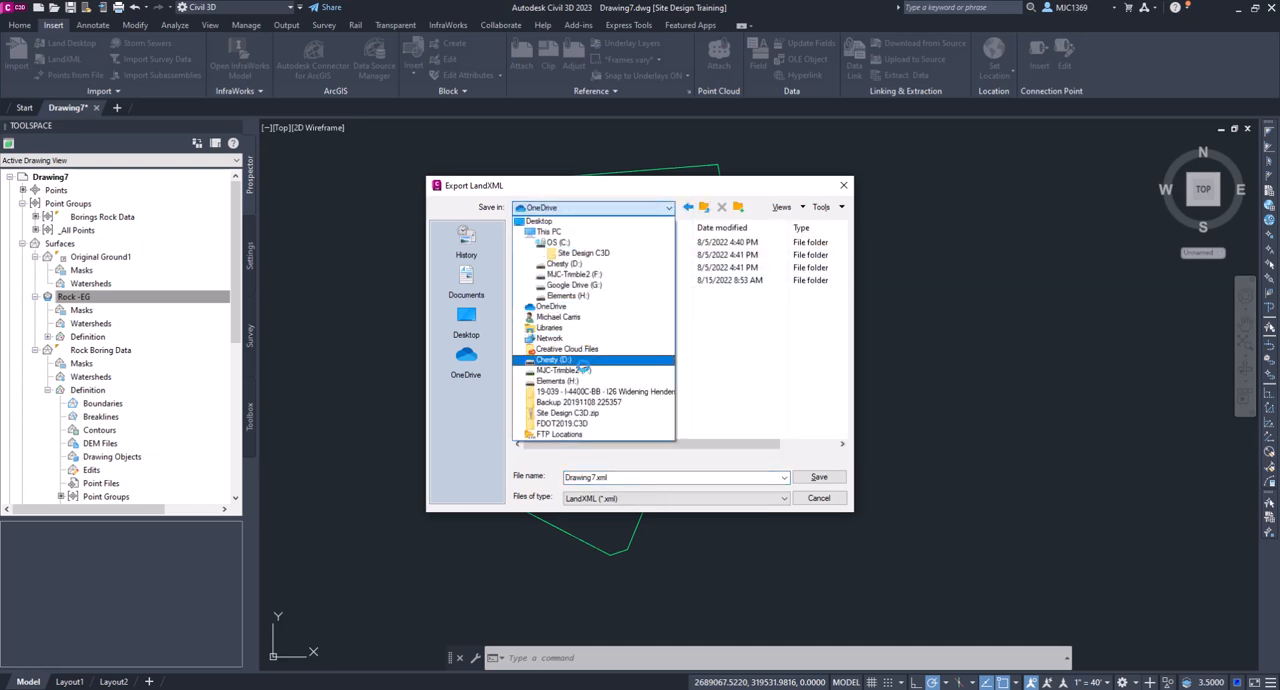
{"action": "left_click", "coordinate": [584, 253]}
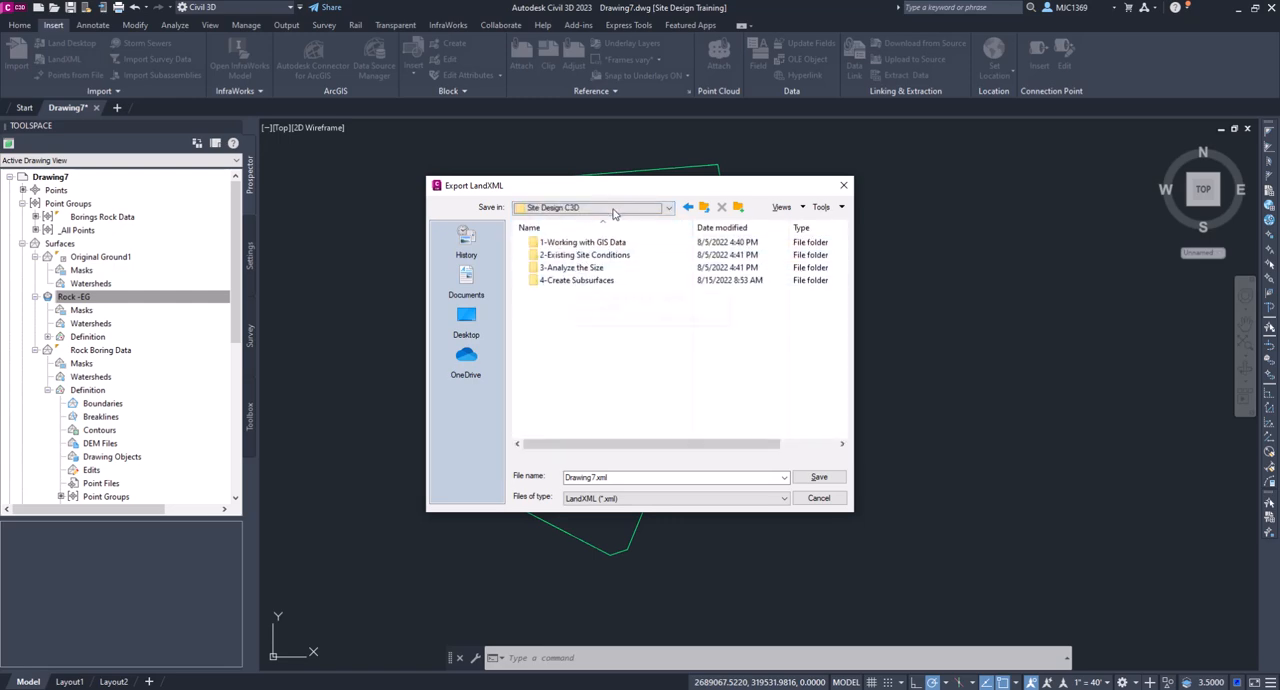
{"action": "left_click", "coordinate": [614, 210]}
{"action": "left_click", "coordinate": [575, 249]}
{"action": "scroll", "coordinate": [619, 373], "scroll_direction": "down", "scroll_amount": 10}
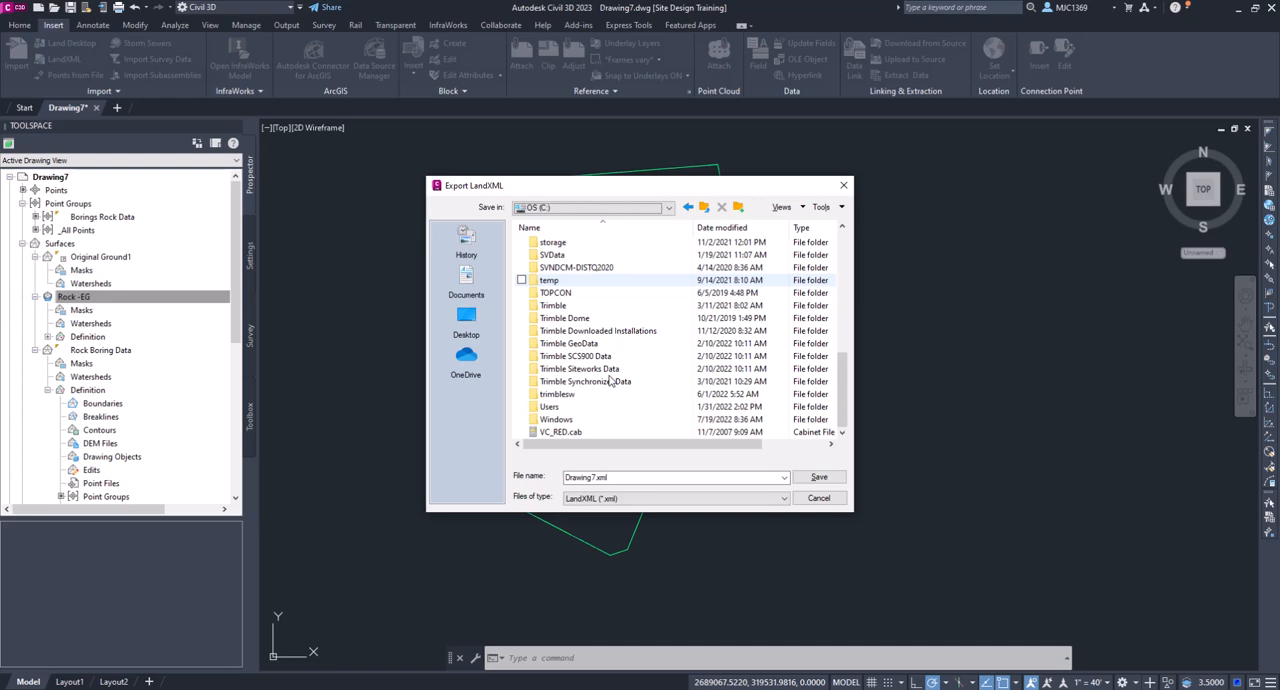
{"action": "scroll", "coordinate": [600, 365], "scroll_direction": "up", "scroll_amount": 2}
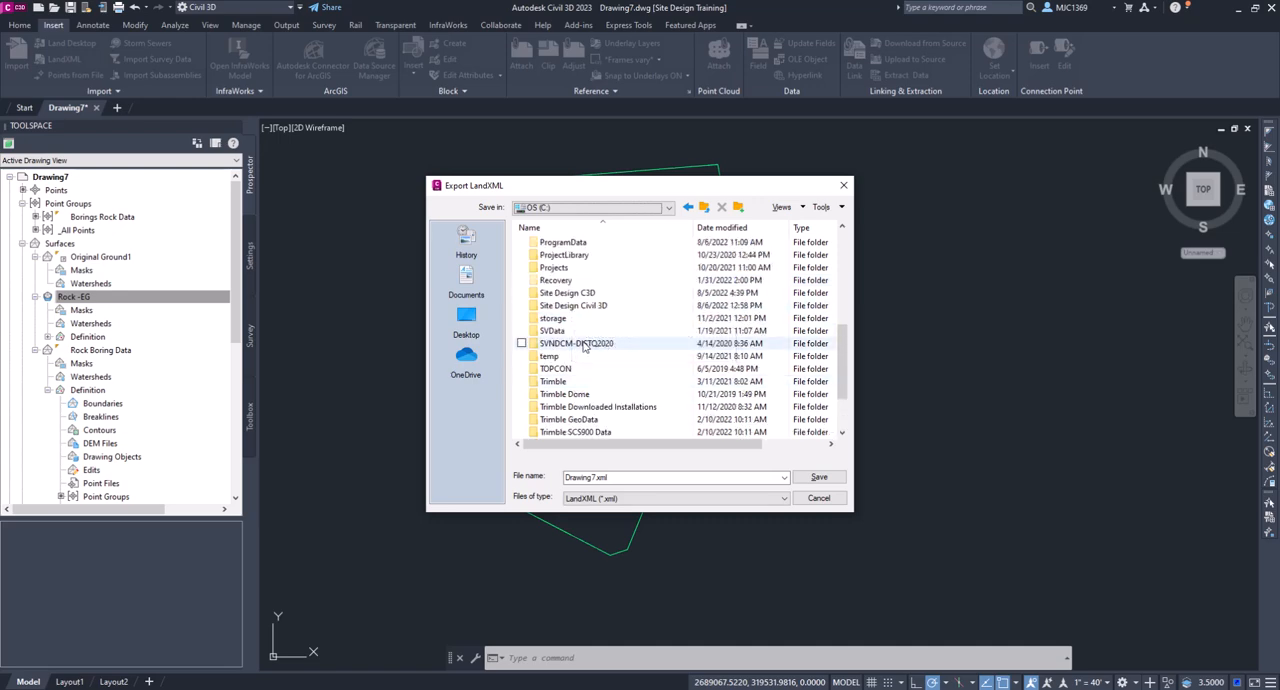
{"action": "double_click", "coordinate": [570, 305]}
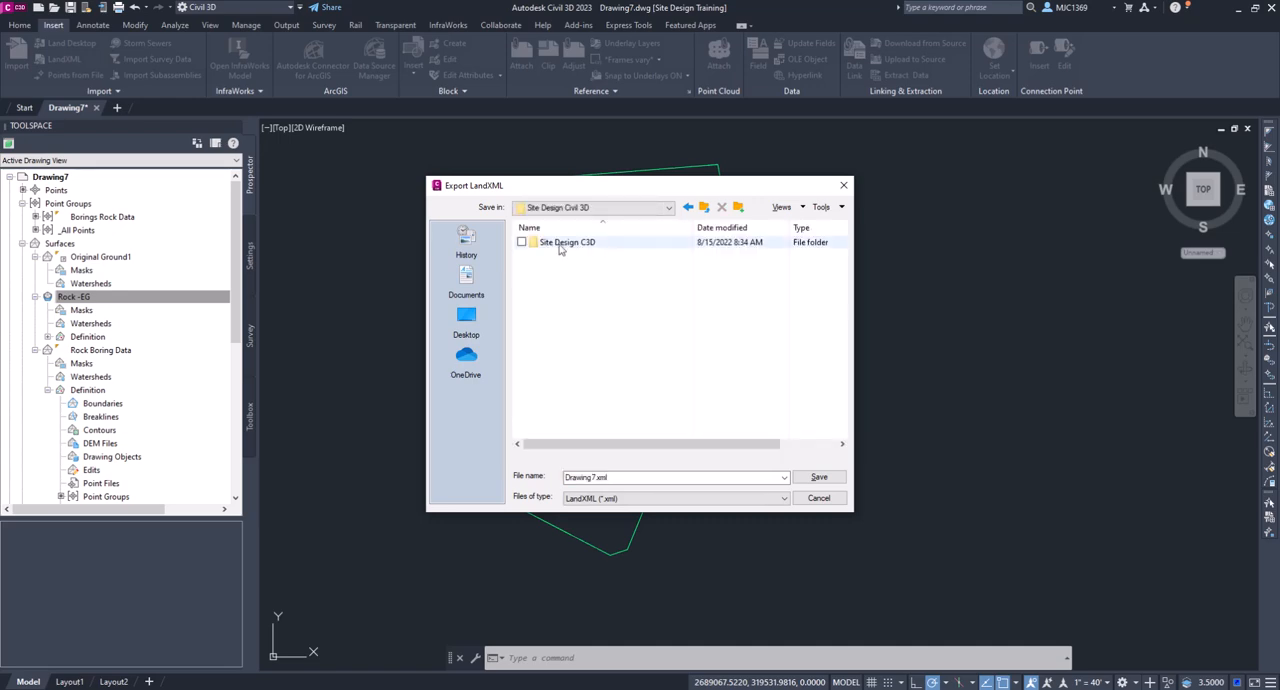
{"action": "double_click", "coordinate": [561, 243]}
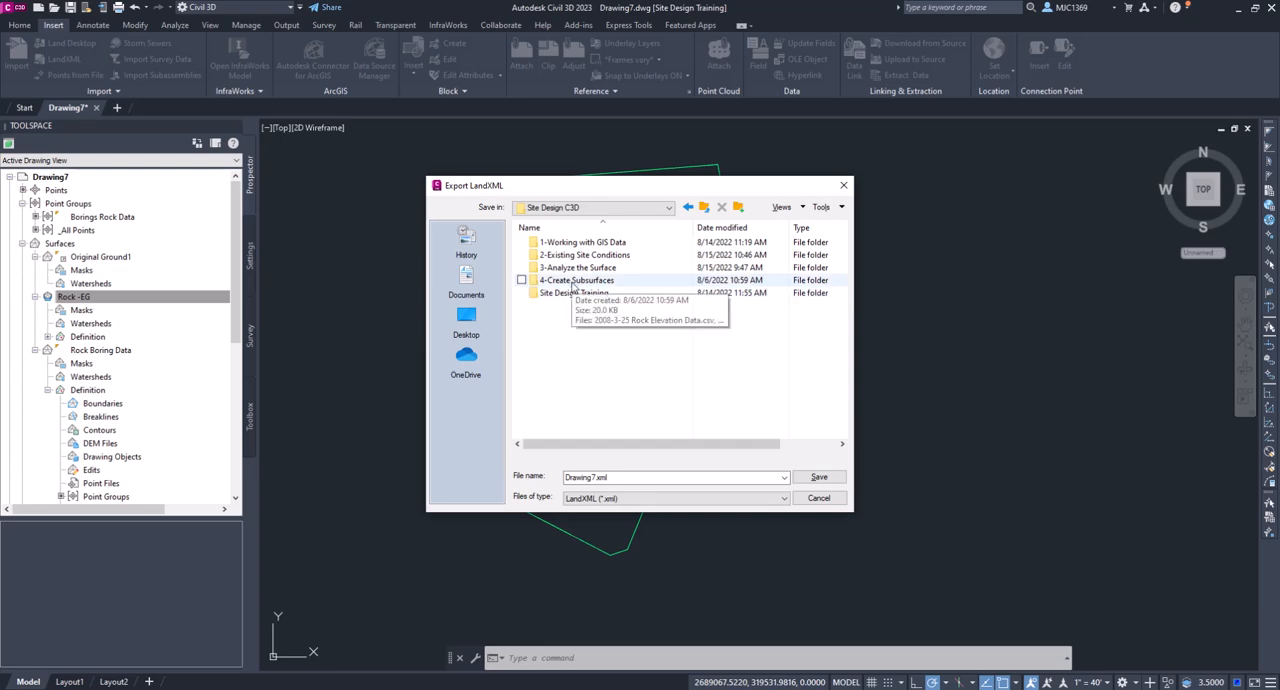
{"action": "double_click", "coordinate": [576, 281]}
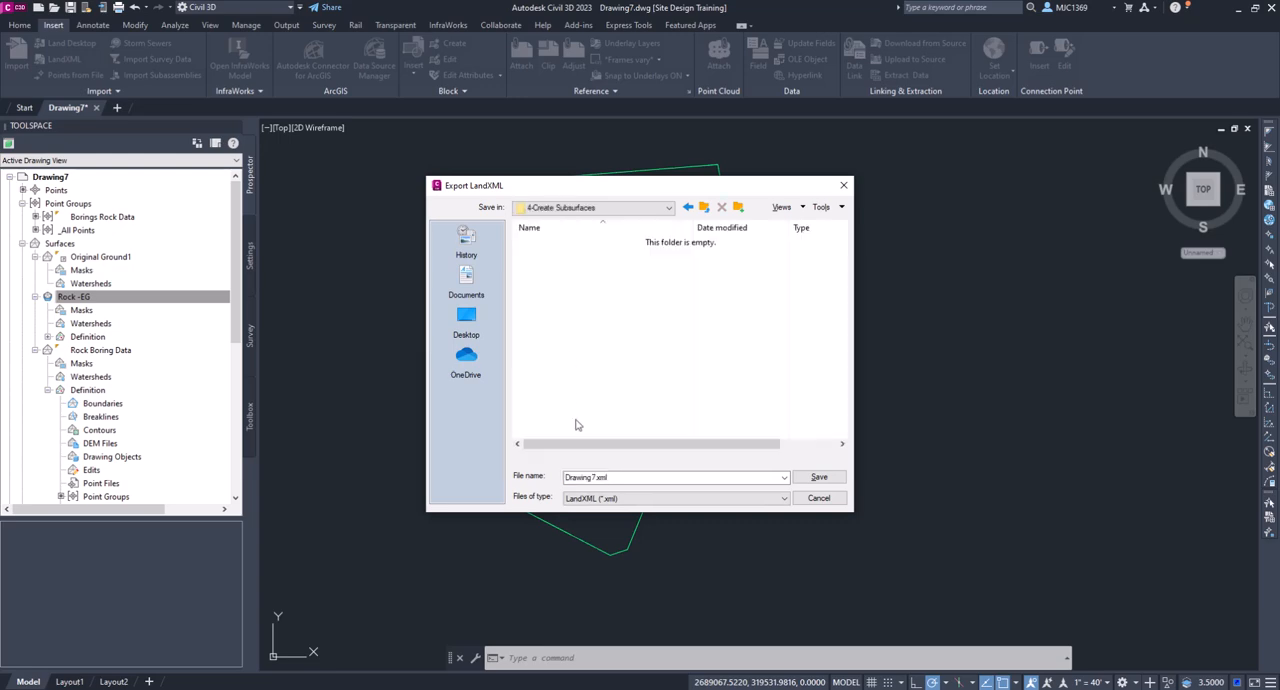
- Name the LandXML file Rock-Surface and save the export
{"action": "double_click", "coordinate": [616, 478]}
{"action": "type", "text": "Rock-Surface"}
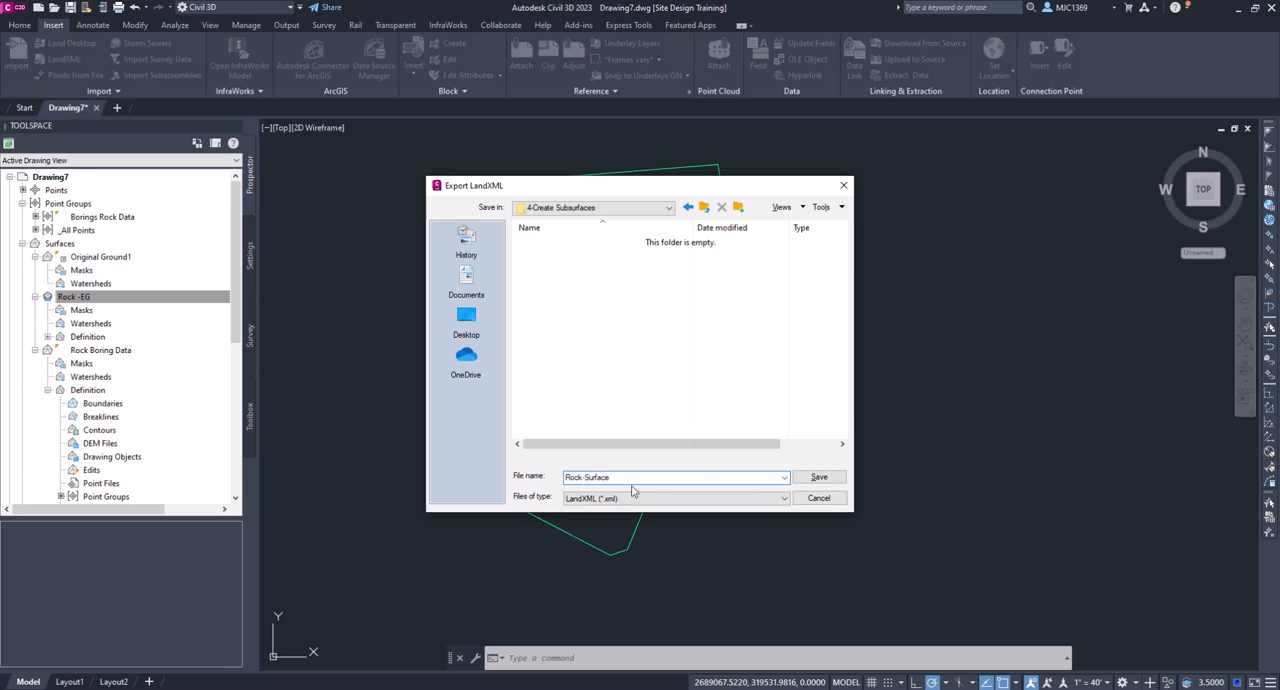
{"action": "left_click", "coordinate": [820, 478]}
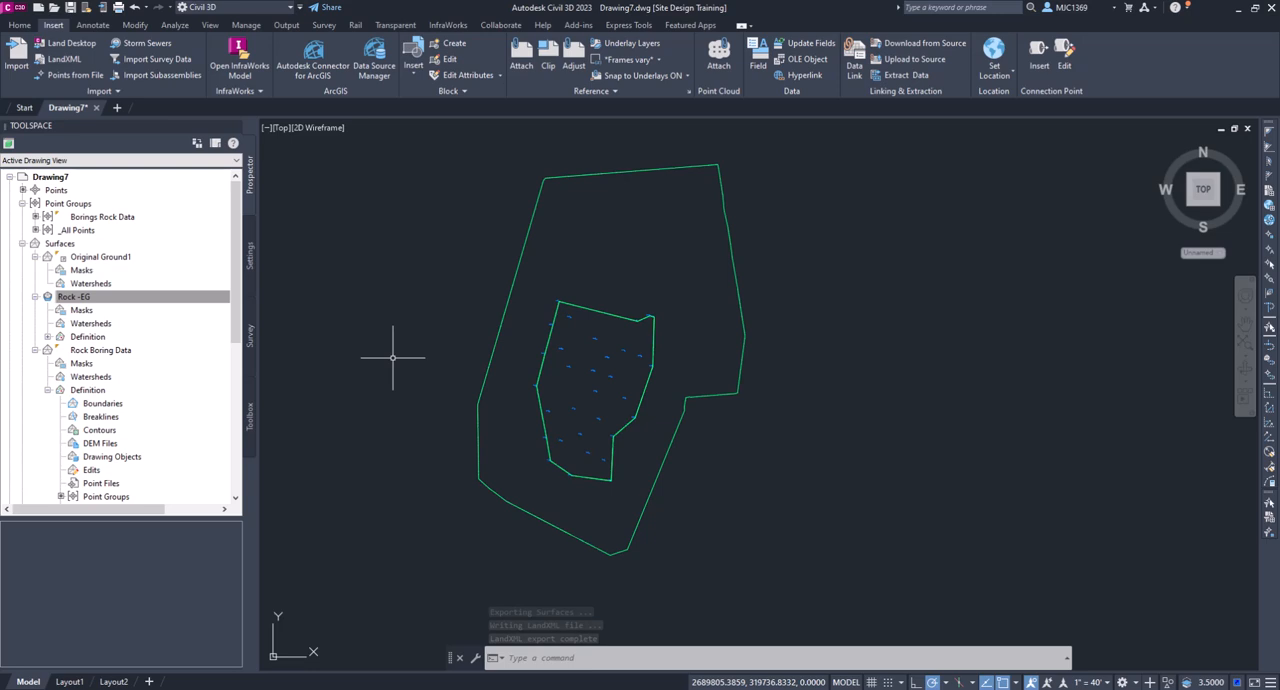
- Delete the Rock -EG volume surface from the drawing
{"action": "left_click", "coordinate": [75, 297]}
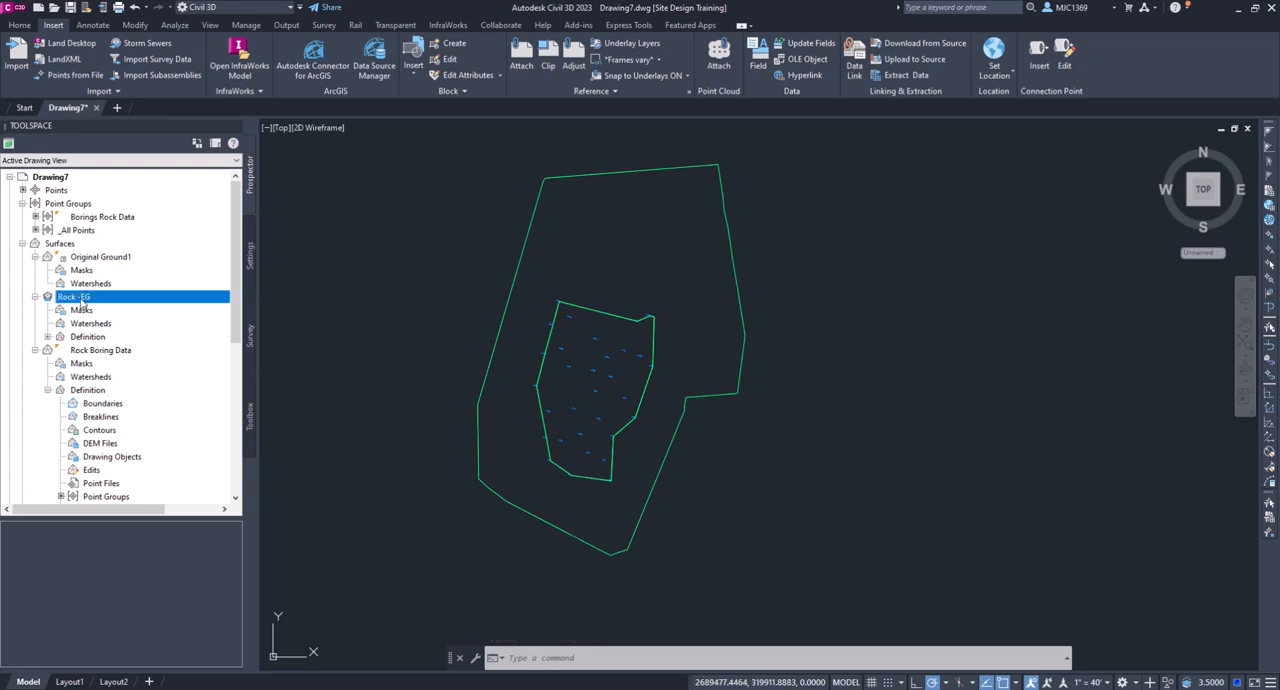
{"action": "right_click", "coordinate": [82, 303]}
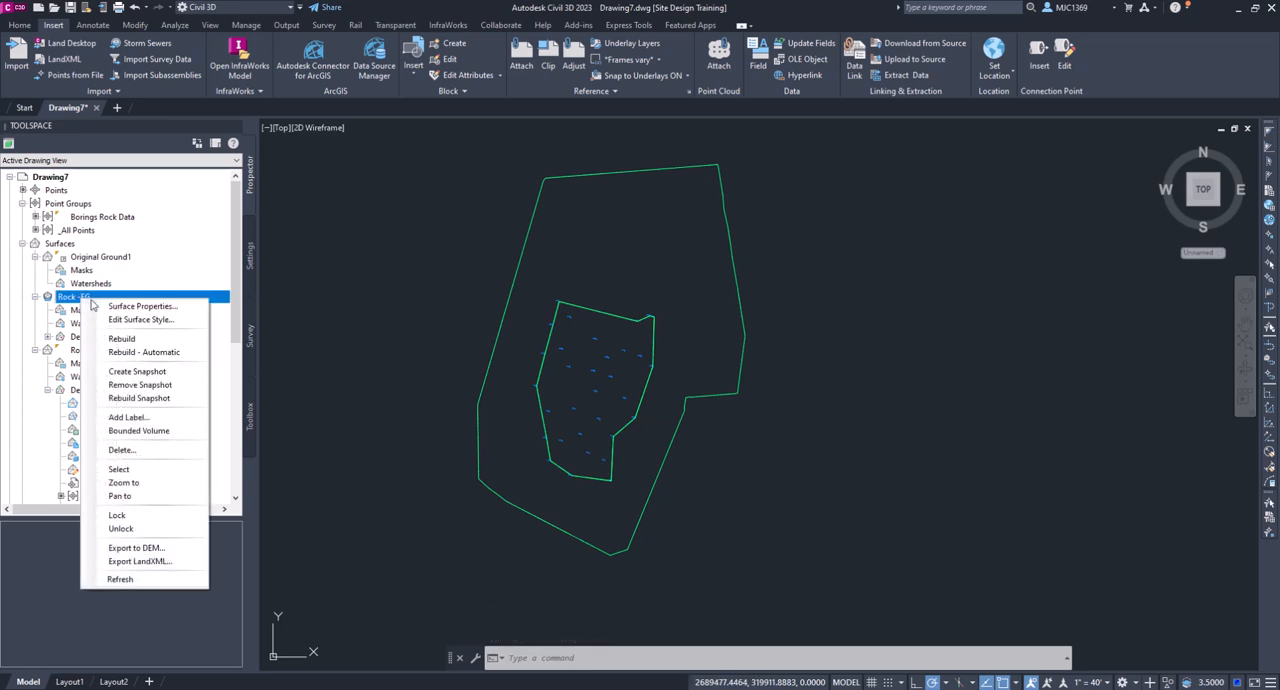
{"action": "left_click", "coordinate": [121, 450]}
{"action": "left_click", "coordinate": [652, 381]}
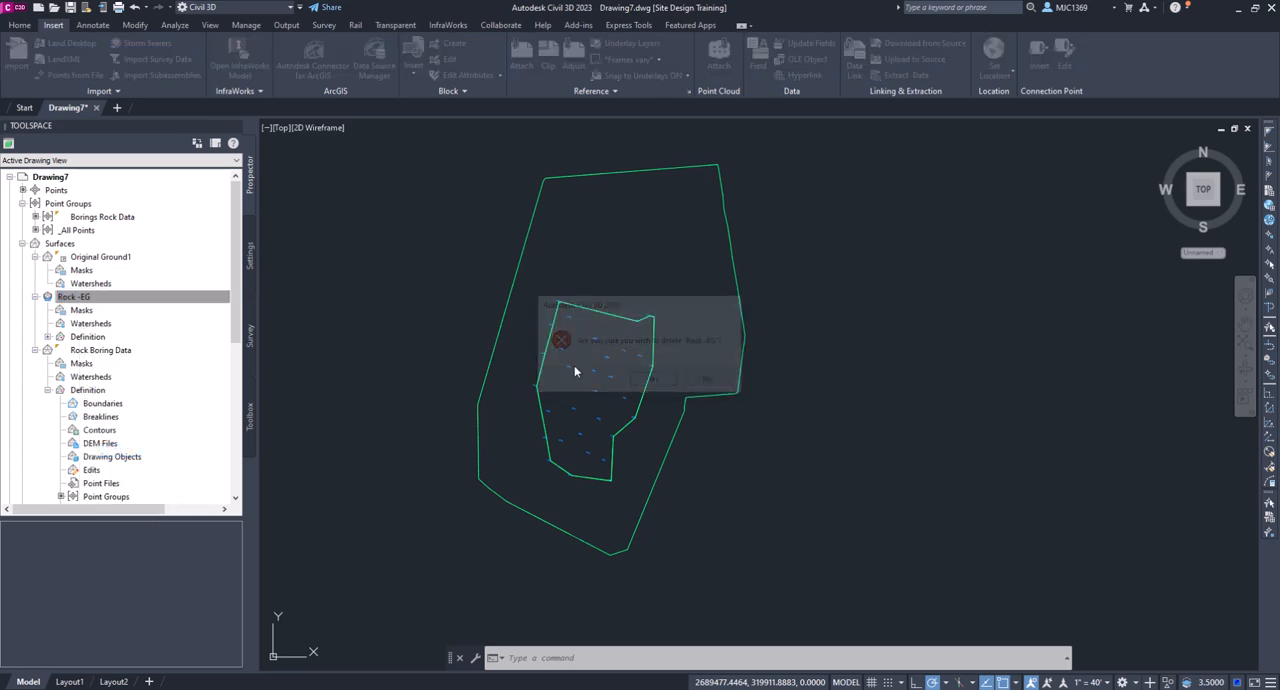
- Delete the Rock Boring Data surface from the drawing
{"action": "right_click", "coordinate": [94, 297]}
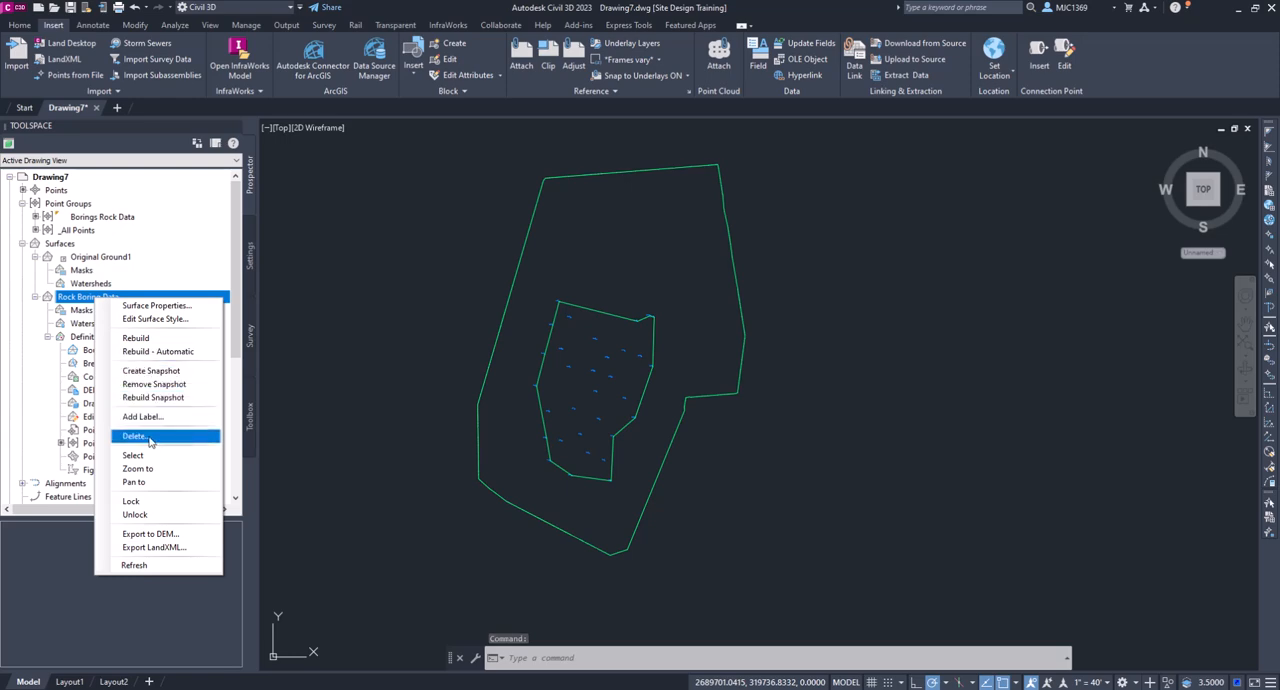
{"action": "left_click", "coordinate": [150, 439]}
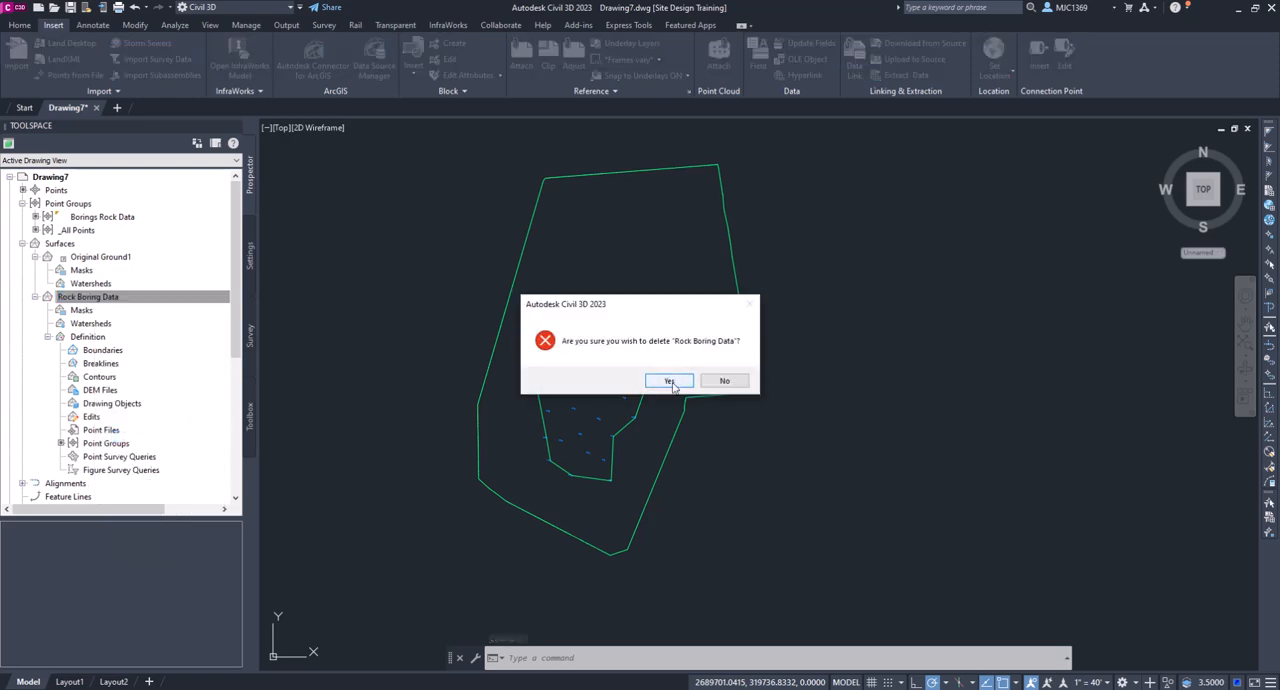
{"action": "left_click", "coordinate": [671, 383]}
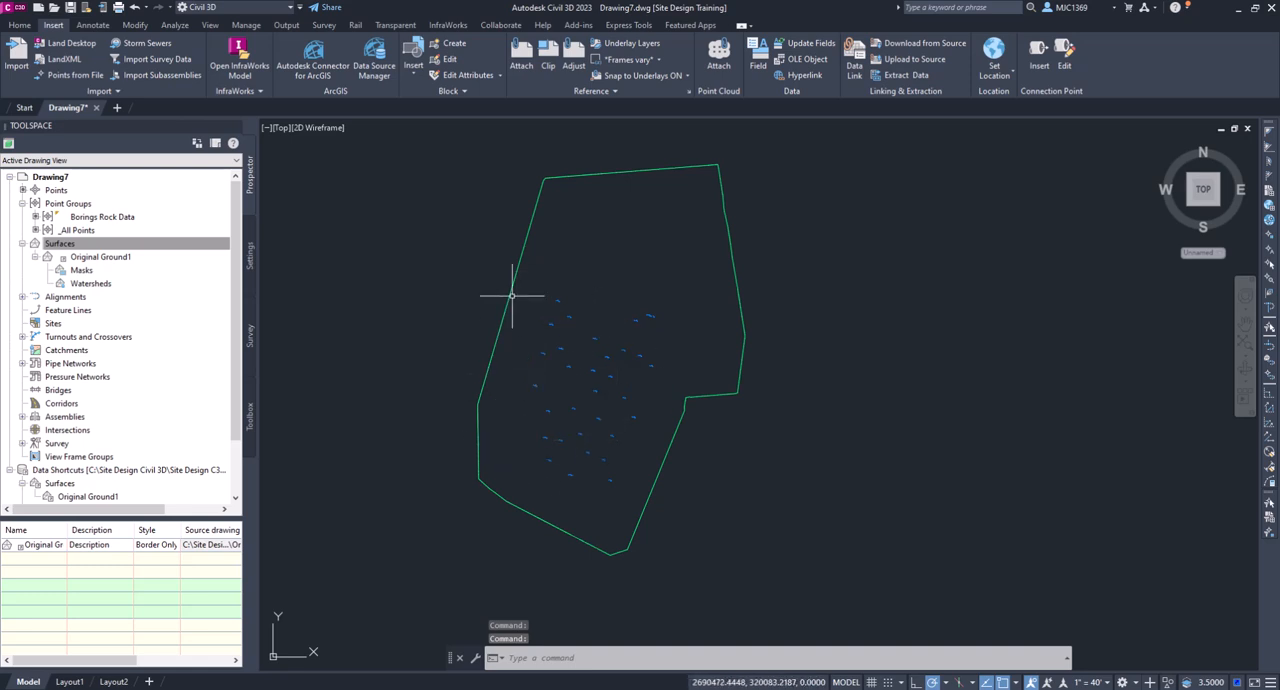
- Open Rock-Surface.xml for LandXML import from the 4-Create Subsurfaces folder within C: > Site Design Civil 3D > Site Design C3D
{"action": "mouse_move", "coordinate": [513, 297]}
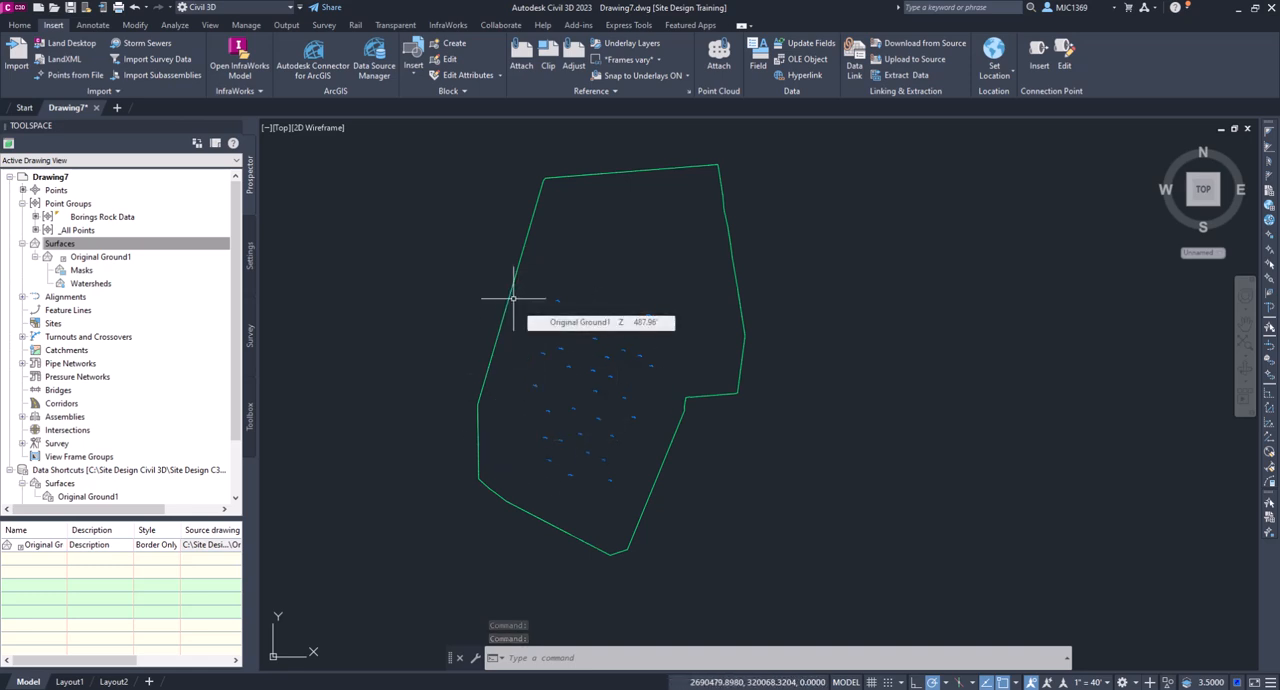
{"action": "left_click", "coordinate": [65, 64]}
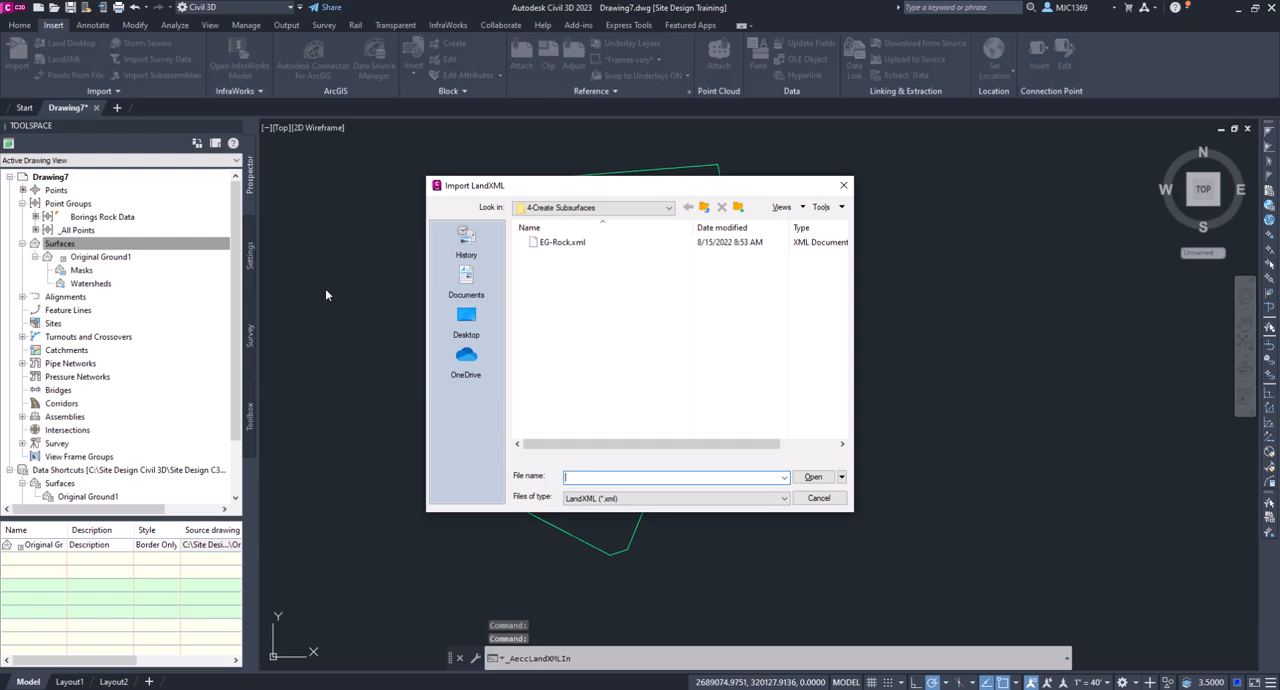
{"action": "left_click", "coordinate": [704, 207]}
{"action": "left_click", "coordinate": [704, 207]}
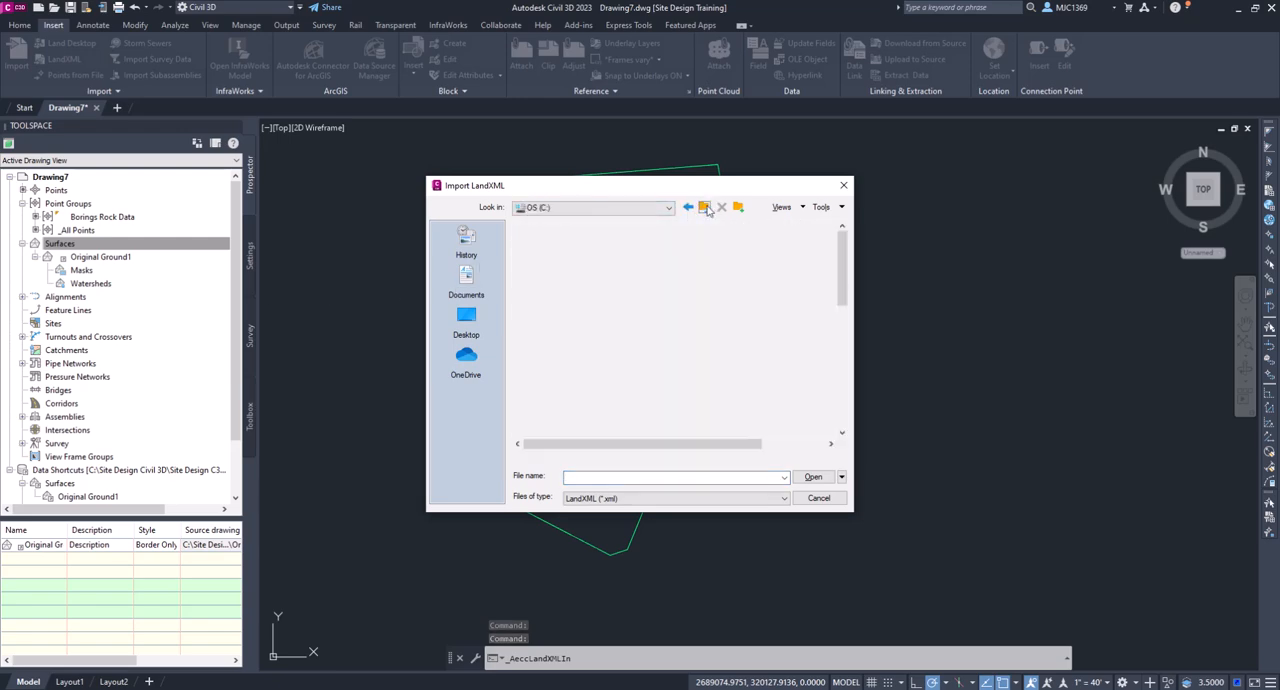
{"action": "scroll", "coordinate": [613, 416], "scroll_direction": "down", "scroll_amount": 5}
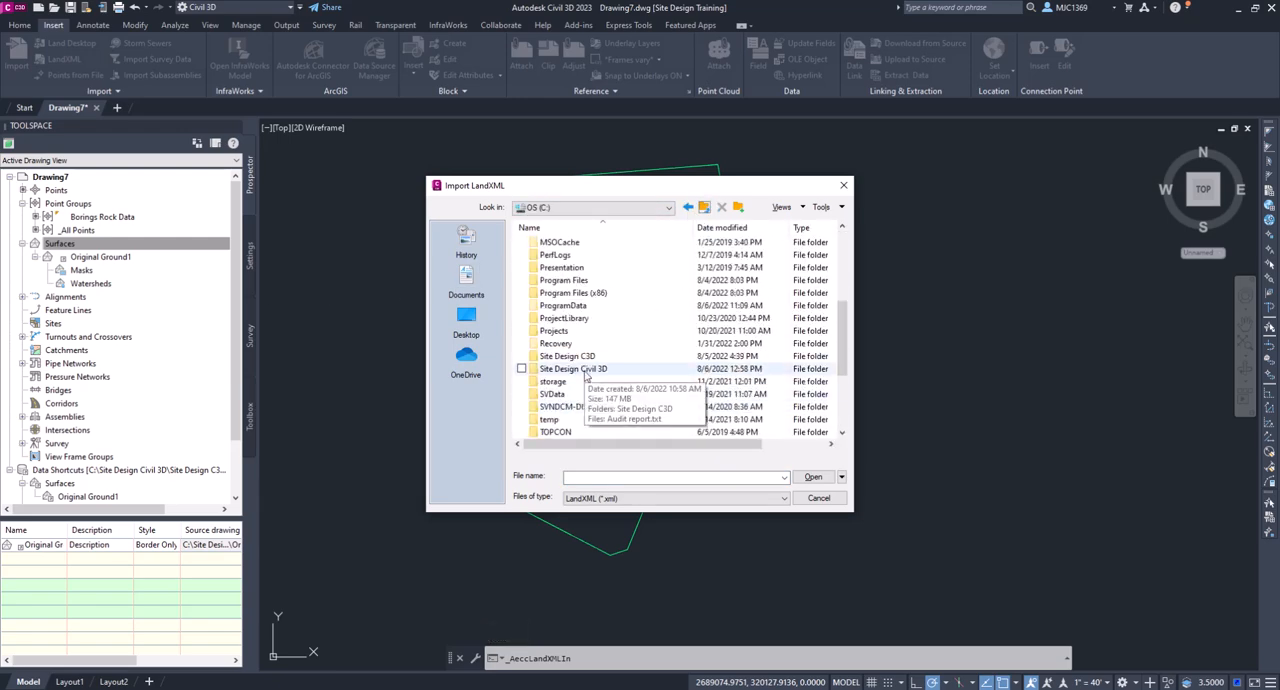
{"action": "double_click", "coordinate": [572, 371]}
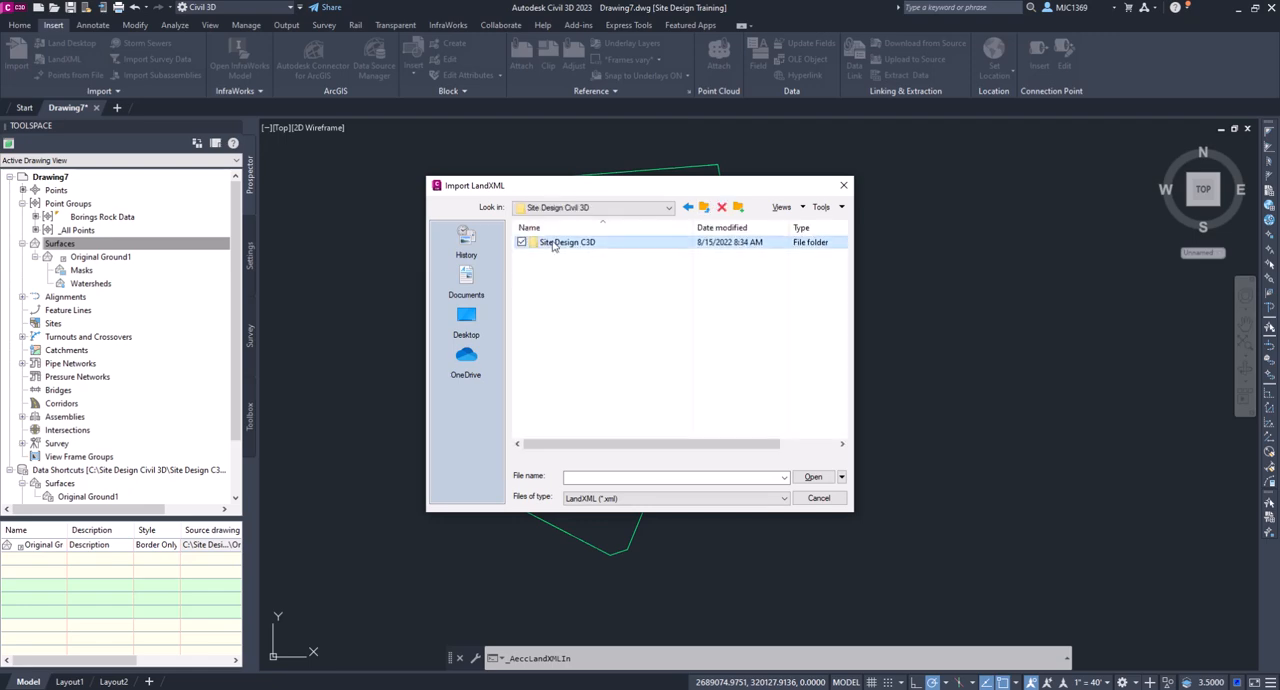
{"action": "double_click", "coordinate": [562, 243]}
{"action": "double_click", "coordinate": [577, 283]}
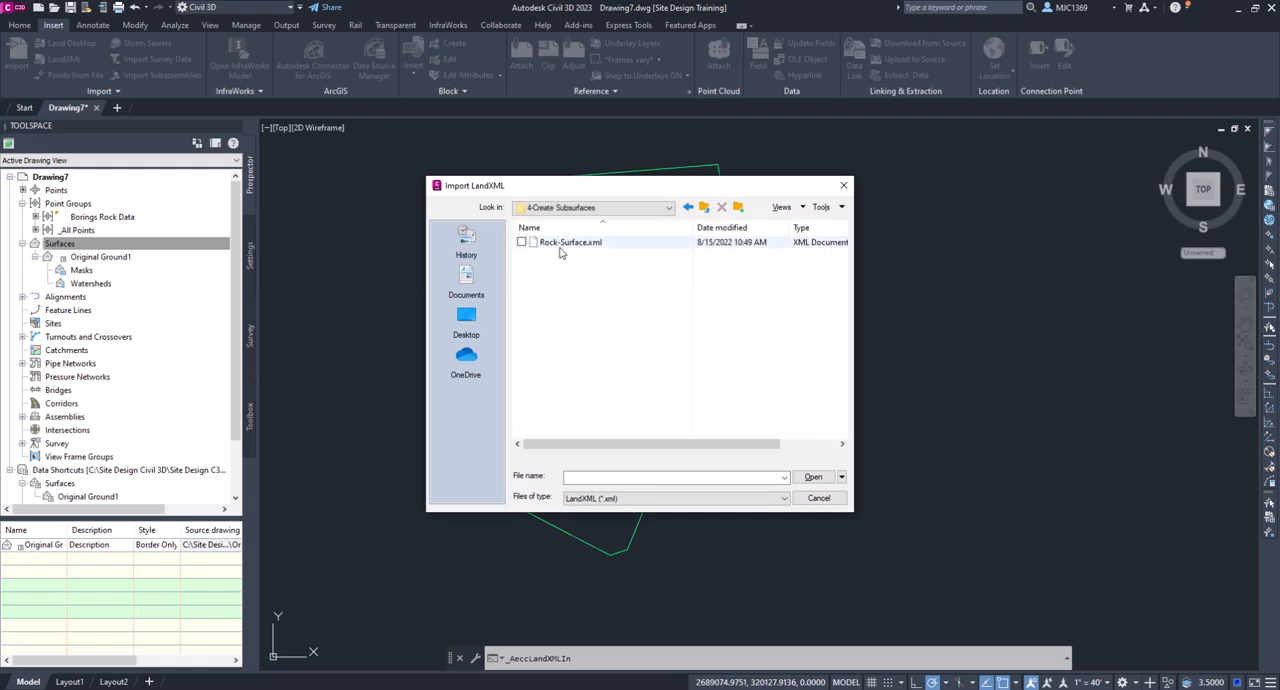
{"action": "left_click", "coordinate": [568, 246]}
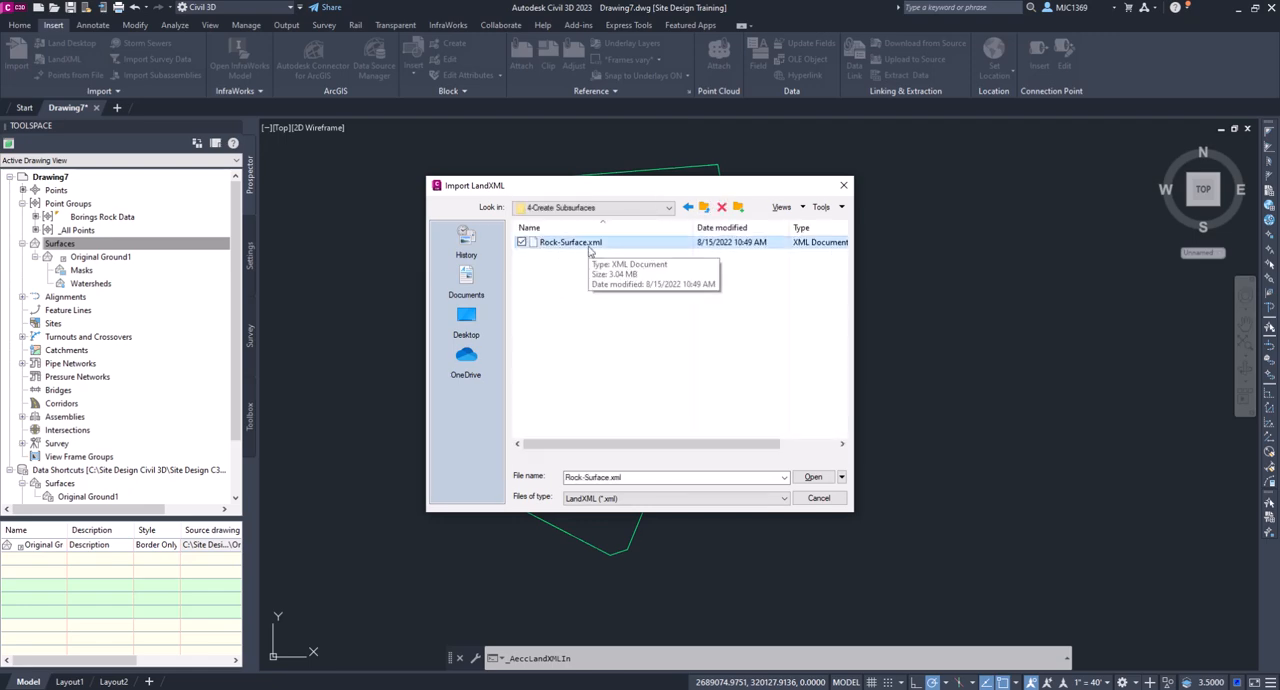
{"action": "left_click", "coordinate": [812, 478]}
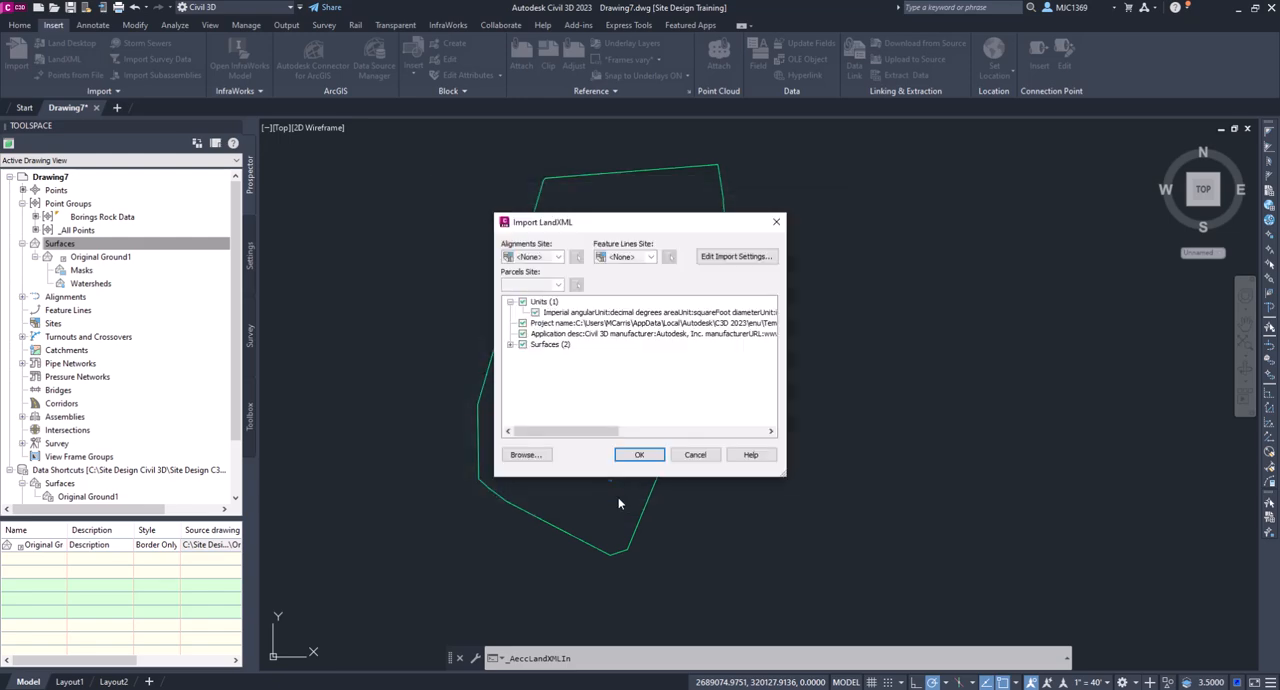
- Exclude the SurfVolumes composite data from the LandXML import and import the Rock -EG surface
{"action": "left_click", "coordinate": [510, 345]}
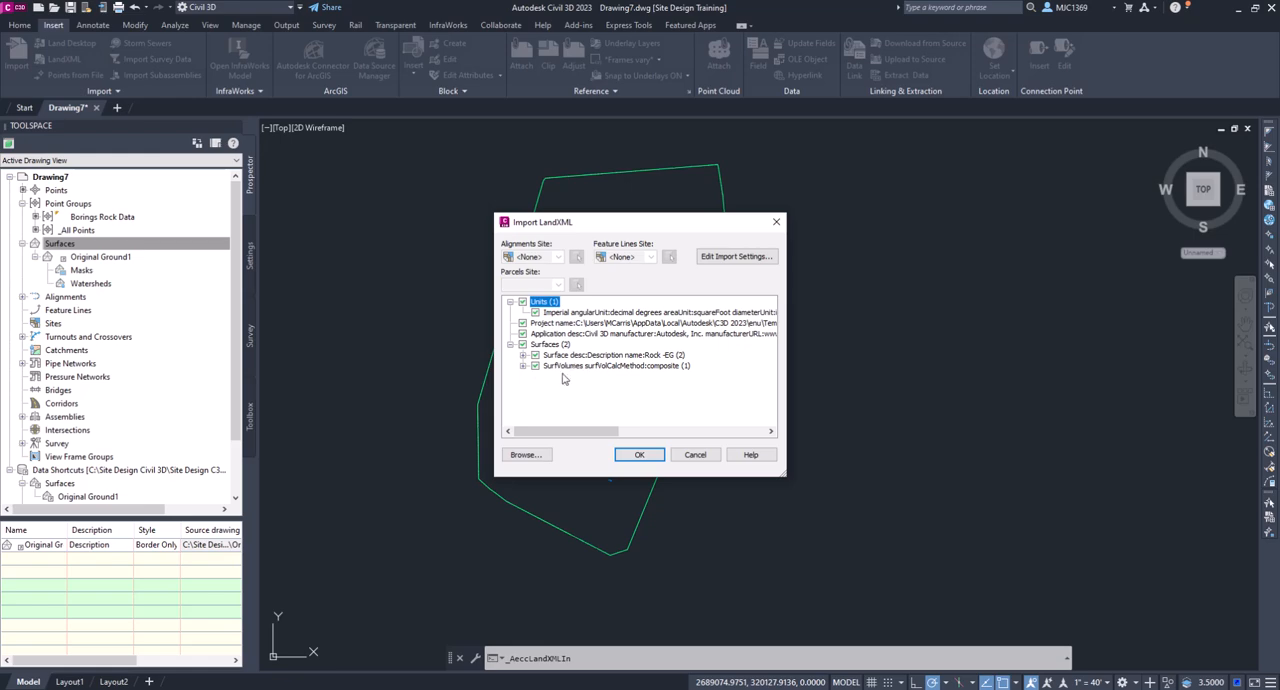
{"action": "left_click", "coordinate": [522, 366]}
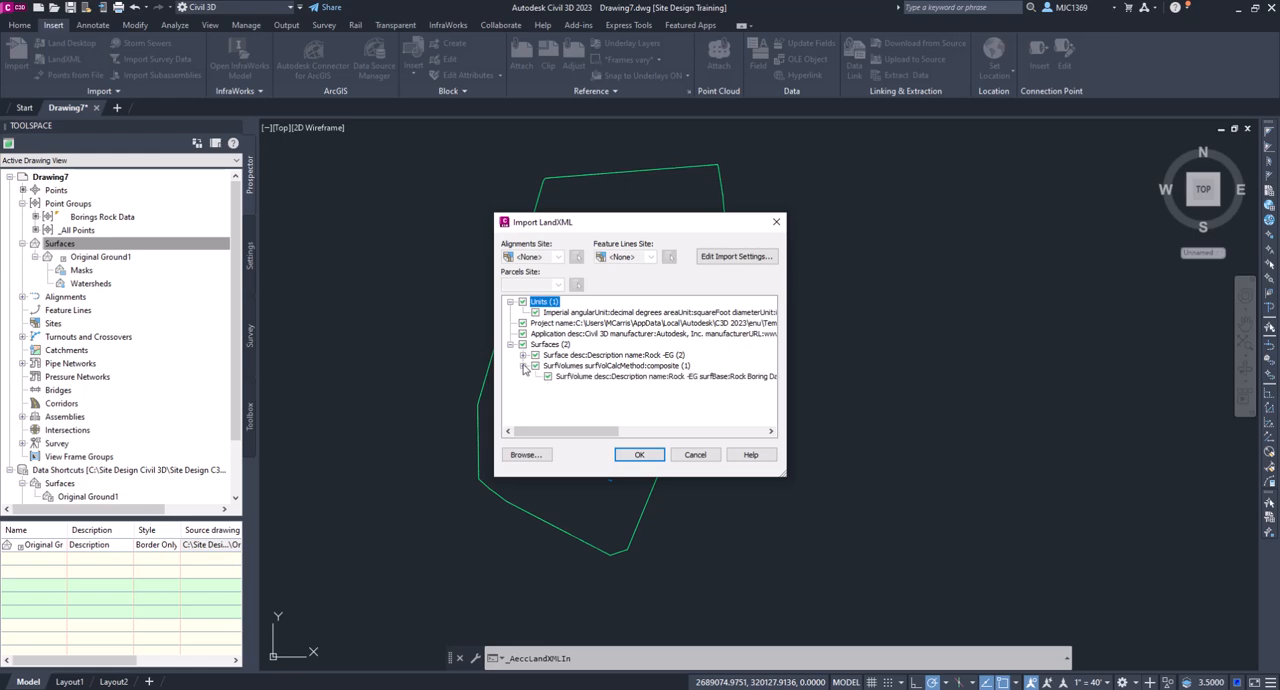
{"action": "left_click", "coordinate": [535, 366]}
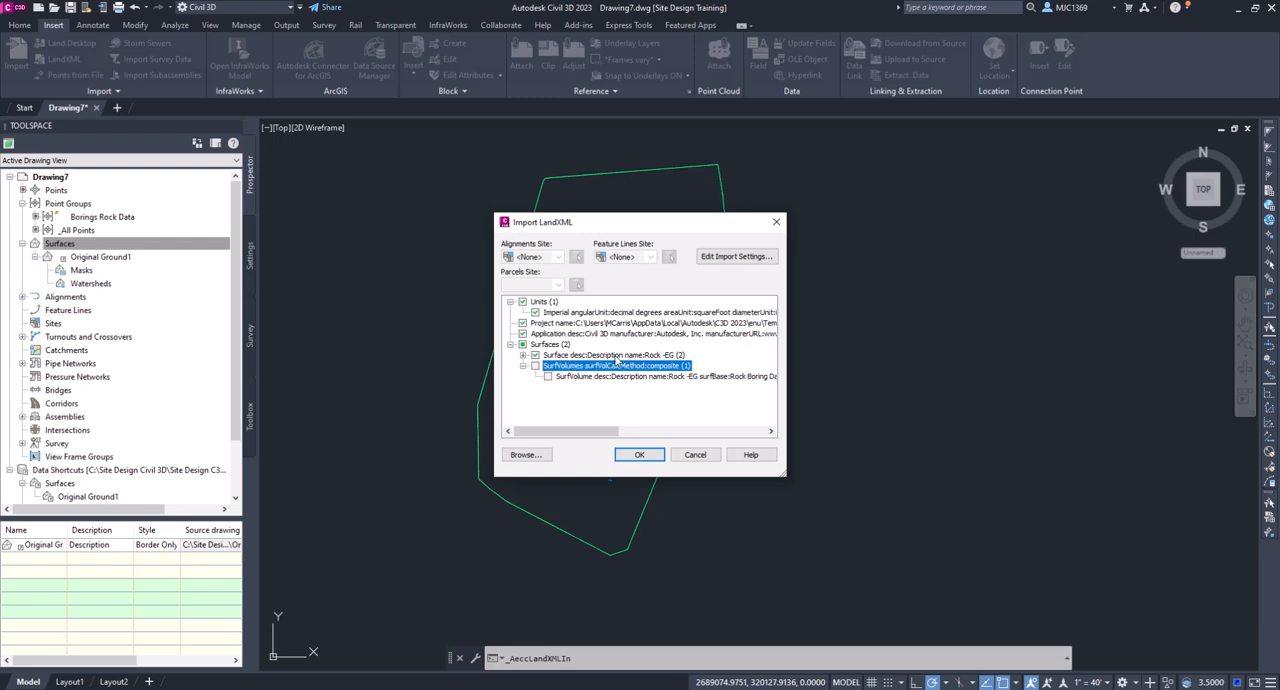
{"action": "left_click", "coordinate": [640, 455]}
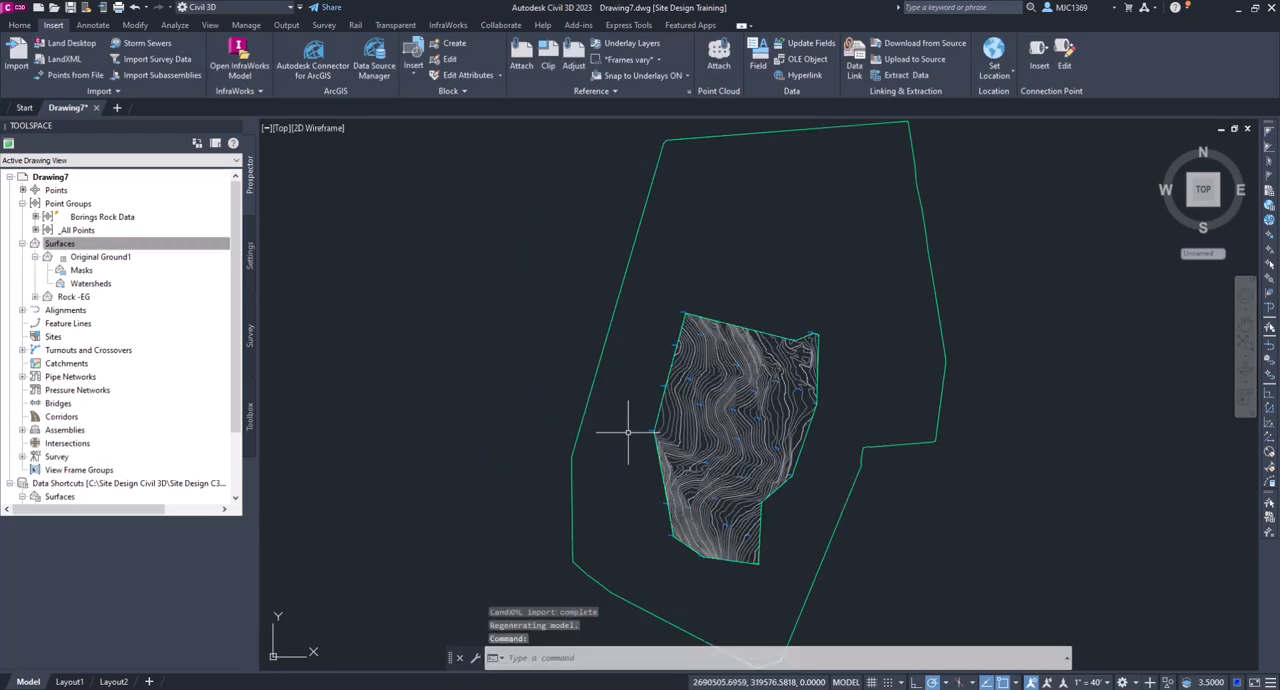
- Draw a single line across the middle of the Rock -EG surface, running from beyond its west edge to beyond its east edge
{"action": "scroll", "coordinate": [590, 370], "scroll_direction": "up", "scroll_amount": 3}
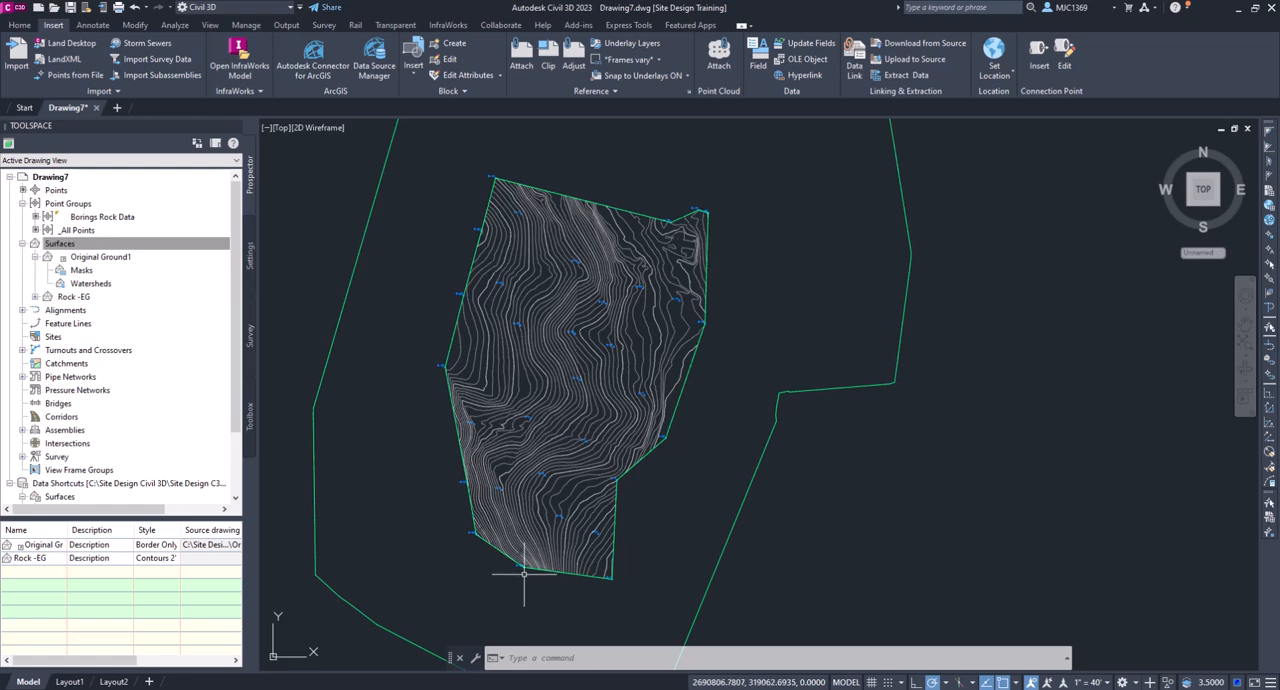
{"action": "type", "text": "L"}
{"action": "key", "text": "Return"}
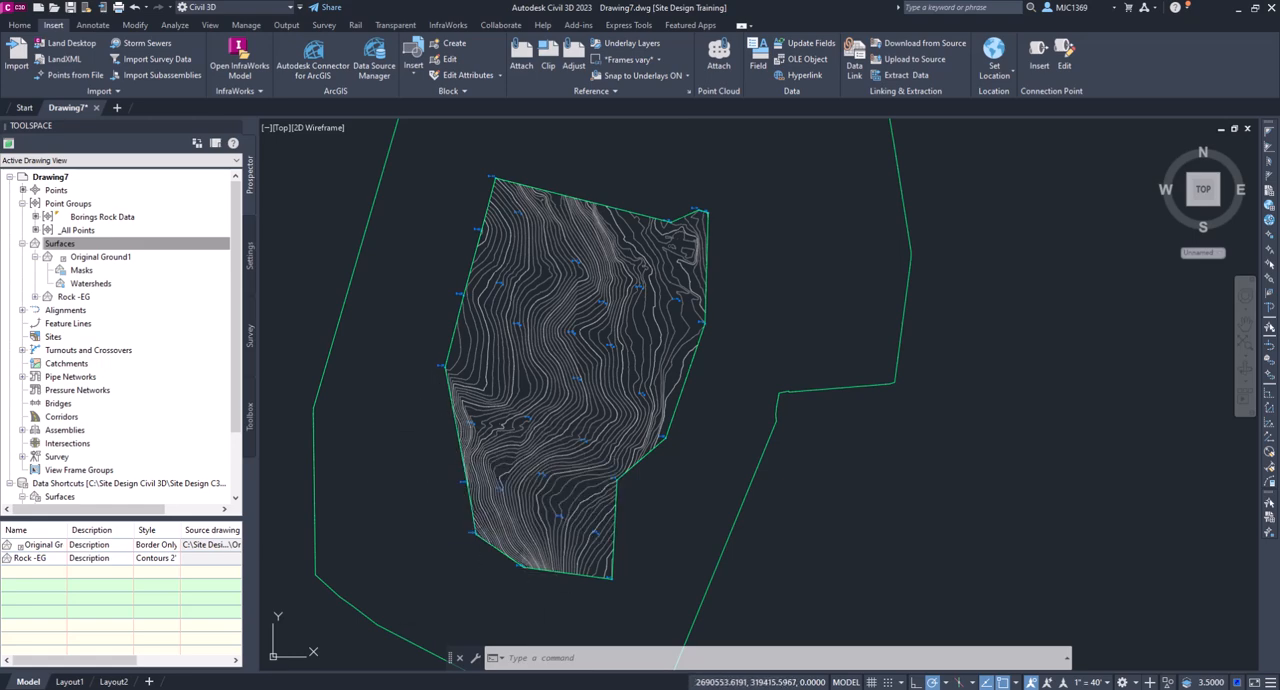
{"action": "left_click", "coordinate": [452, 330]}
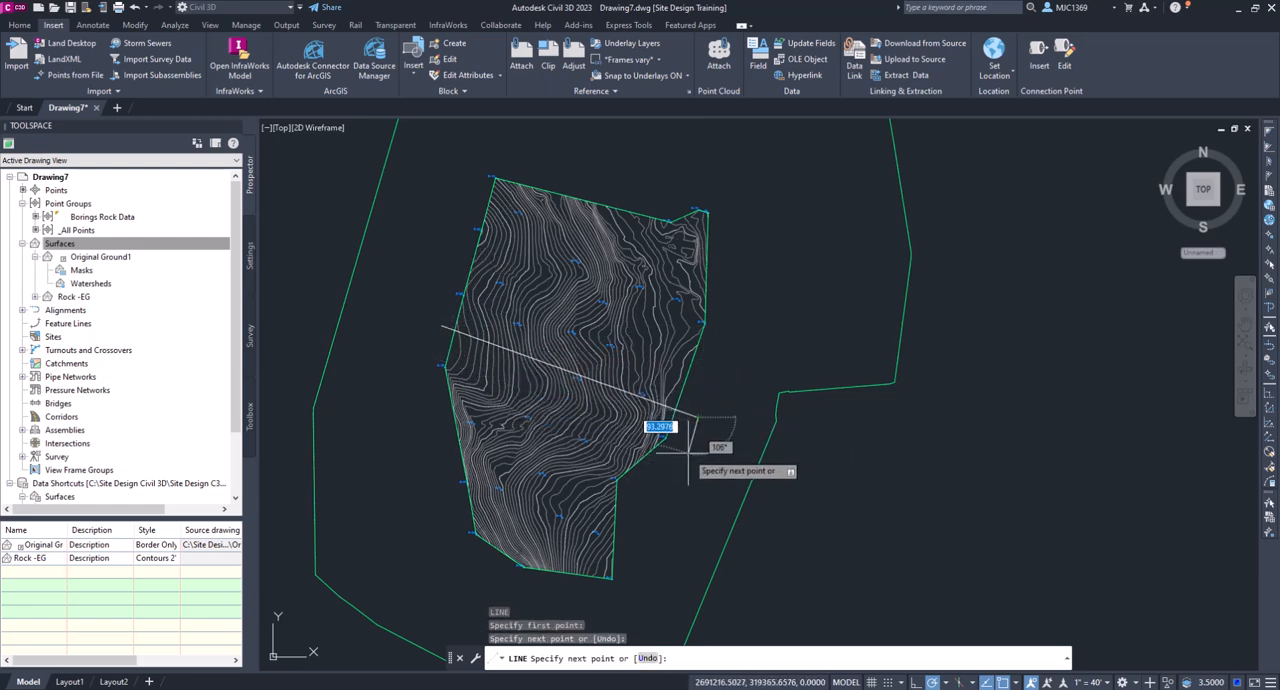
{"action": "key", "text": "Escape"}
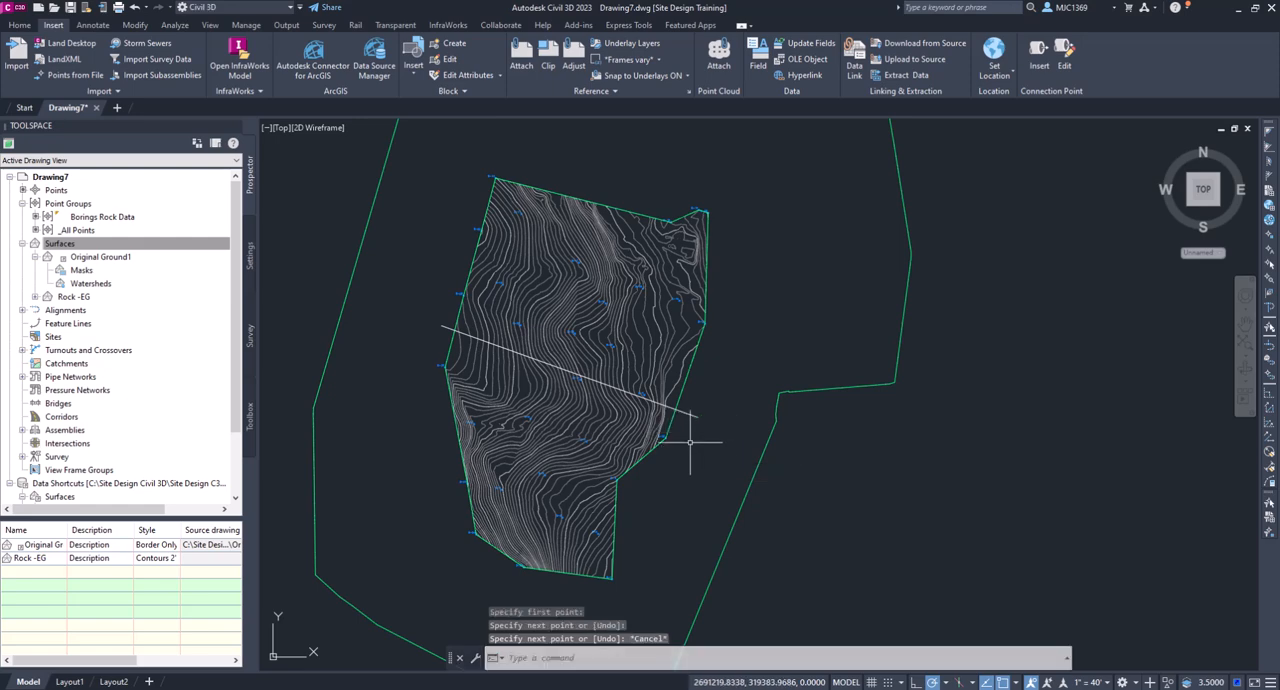
- Start a quick profile from the line across the rock surface and assign the Left Sample Profile style to Rock -EG
{"action": "left_click", "coordinate": [692, 415]}
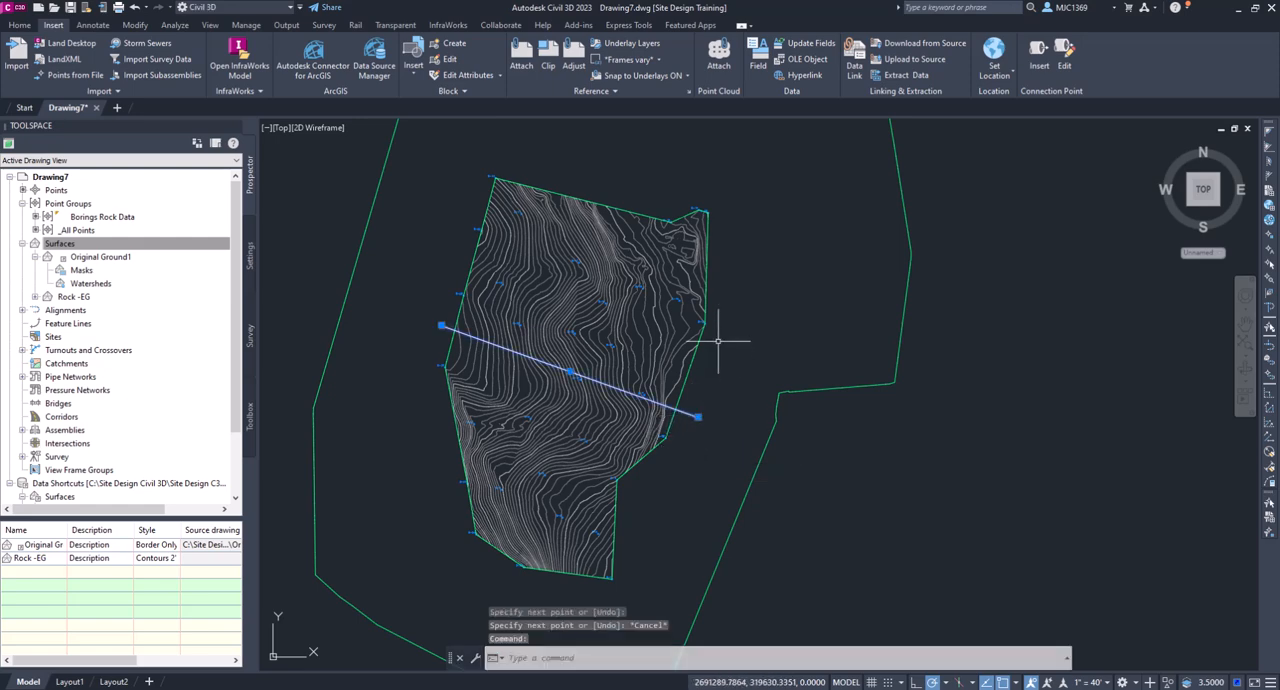
{"action": "right_click", "coordinate": [728, 308]}
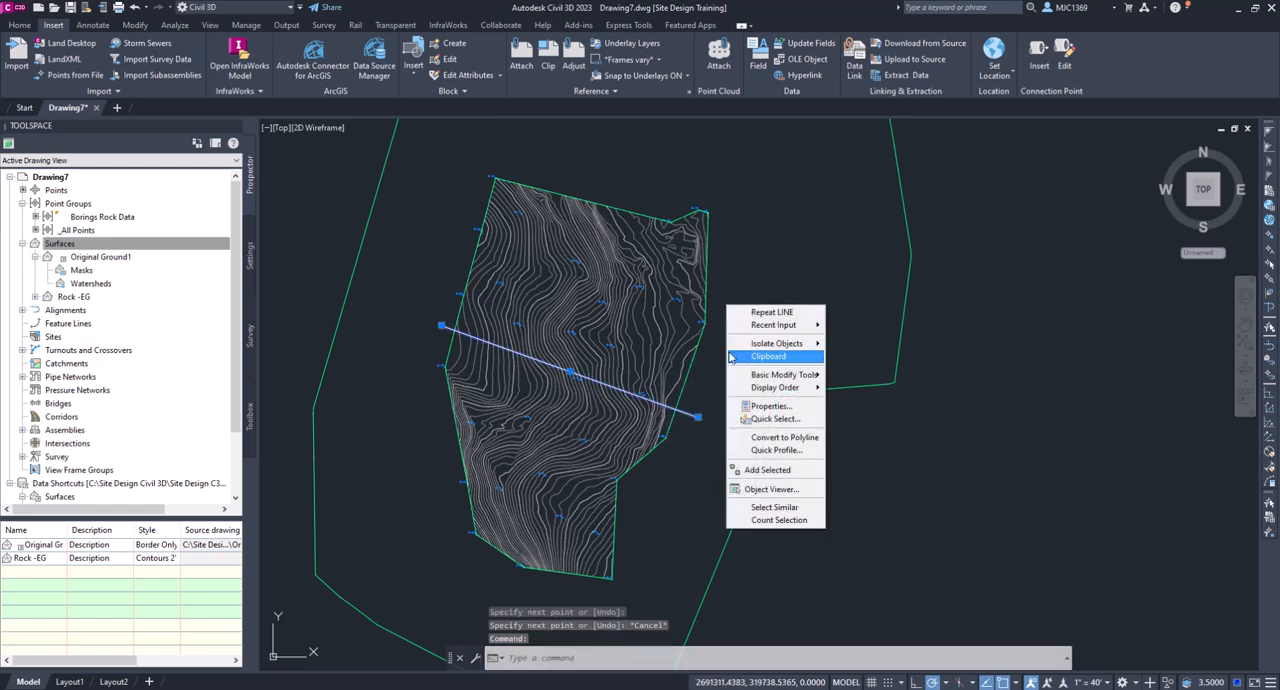
{"action": "left_click", "coordinate": [759, 452]}
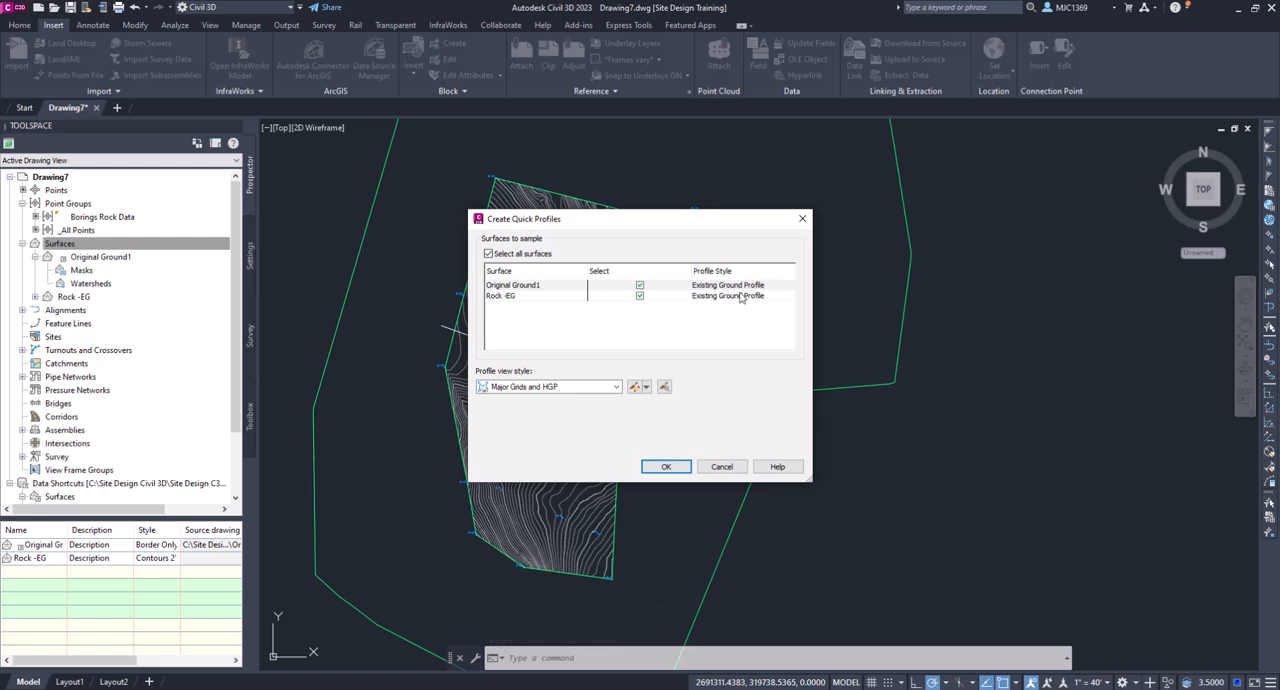
{"action": "double_click", "coordinate": [770, 297]}
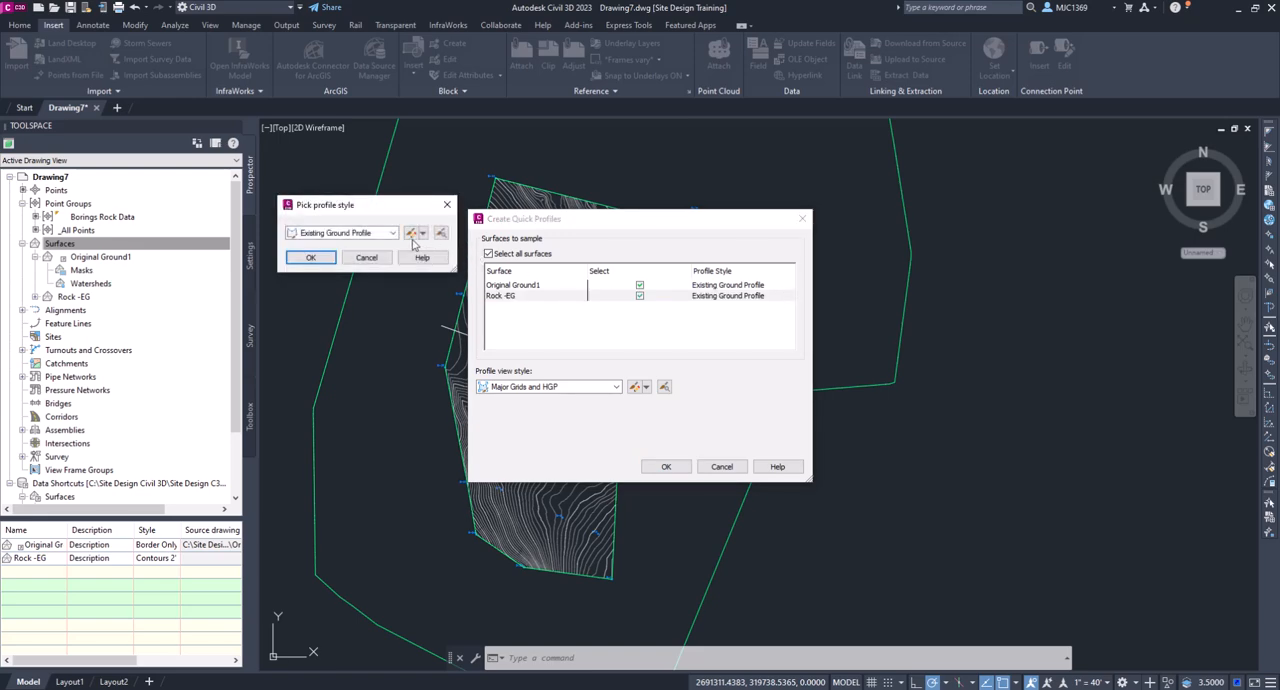
{"action": "left_click", "coordinate": [393, 233]}
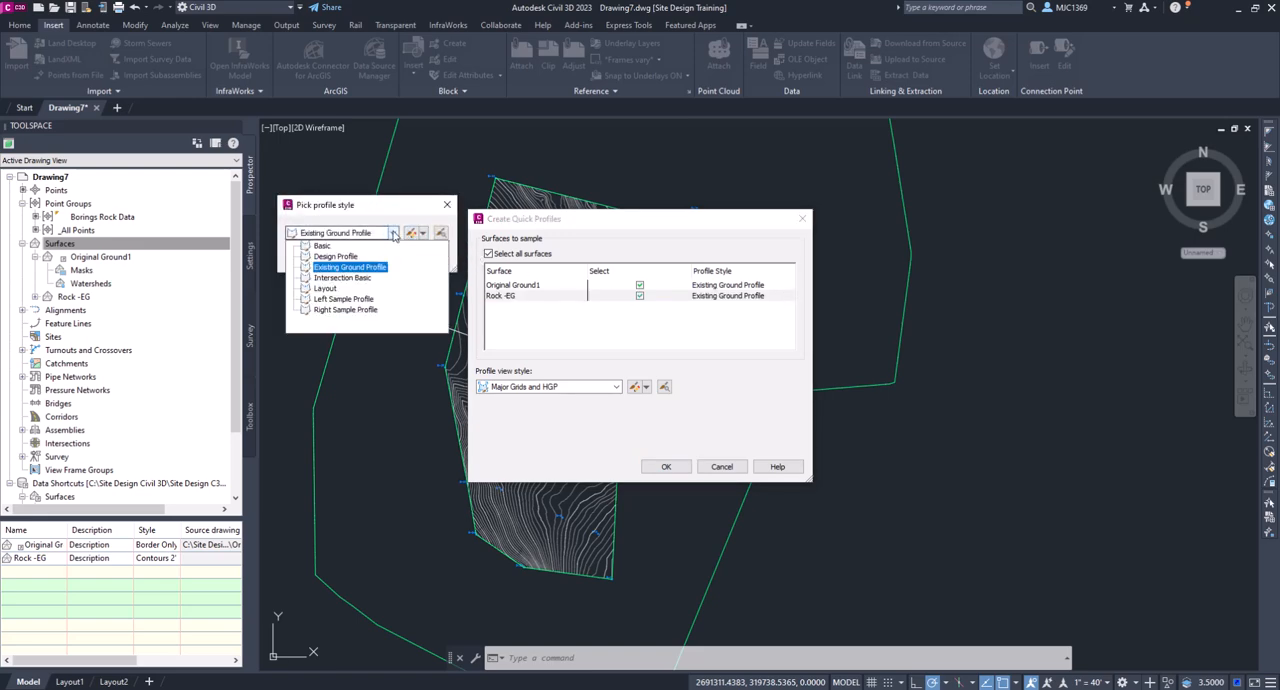
{"action": "left_click", "coordinate": [345, 299]}
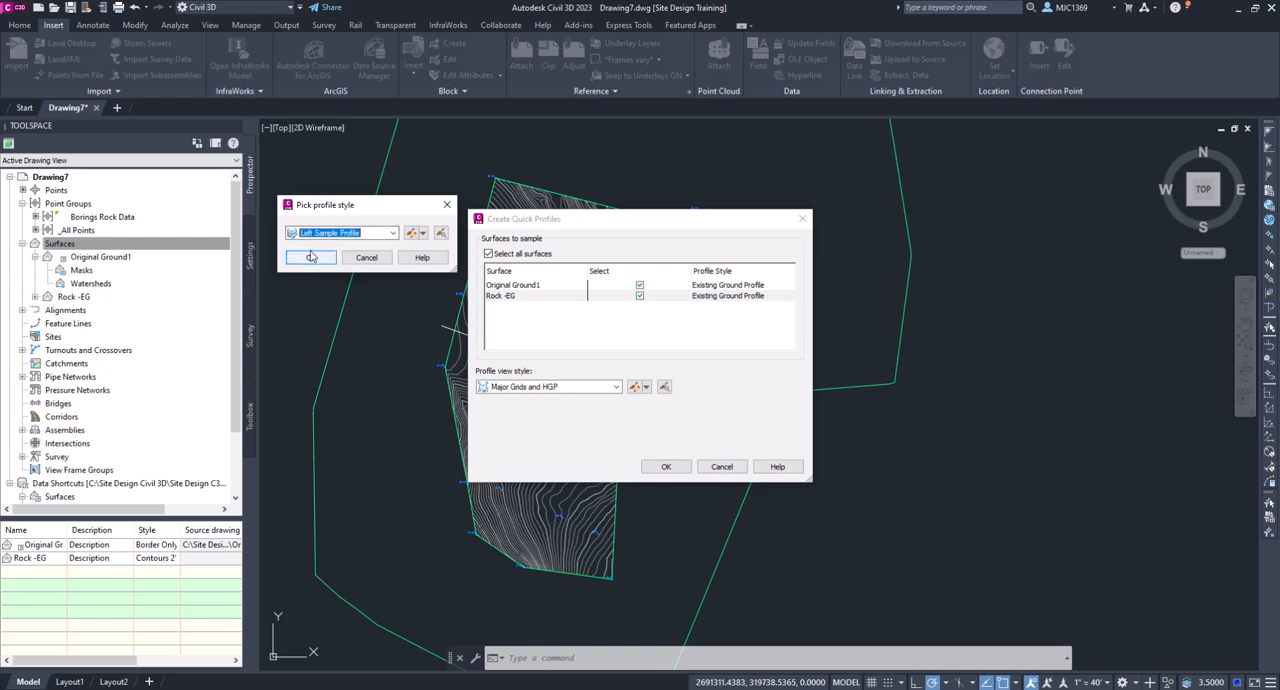
{"action": "left_click", "coordinate": [312, 257]}
- Create the quick profiles and place the profile view just east of the site boundary
{"action": "left_click", "coordinate": [666, 466]}
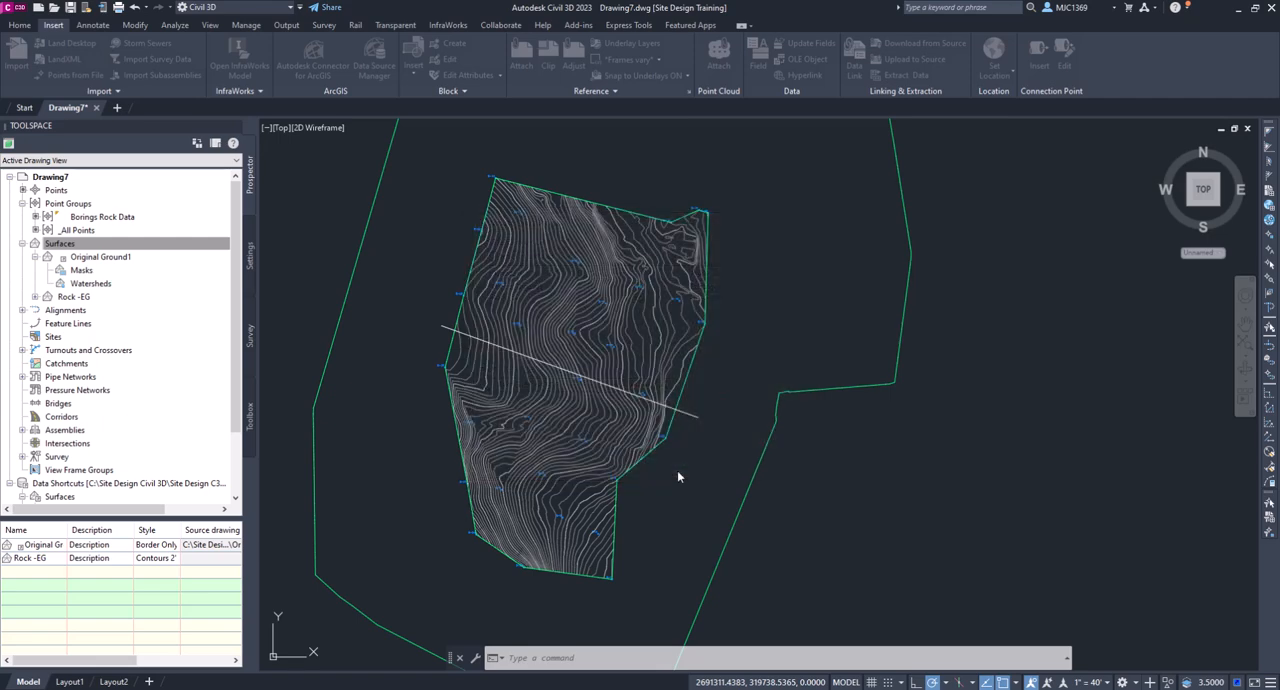
{"action": "scroll", "coordinate": [862, 455], "scroll_direction": "down", "scroll_amount": 5}
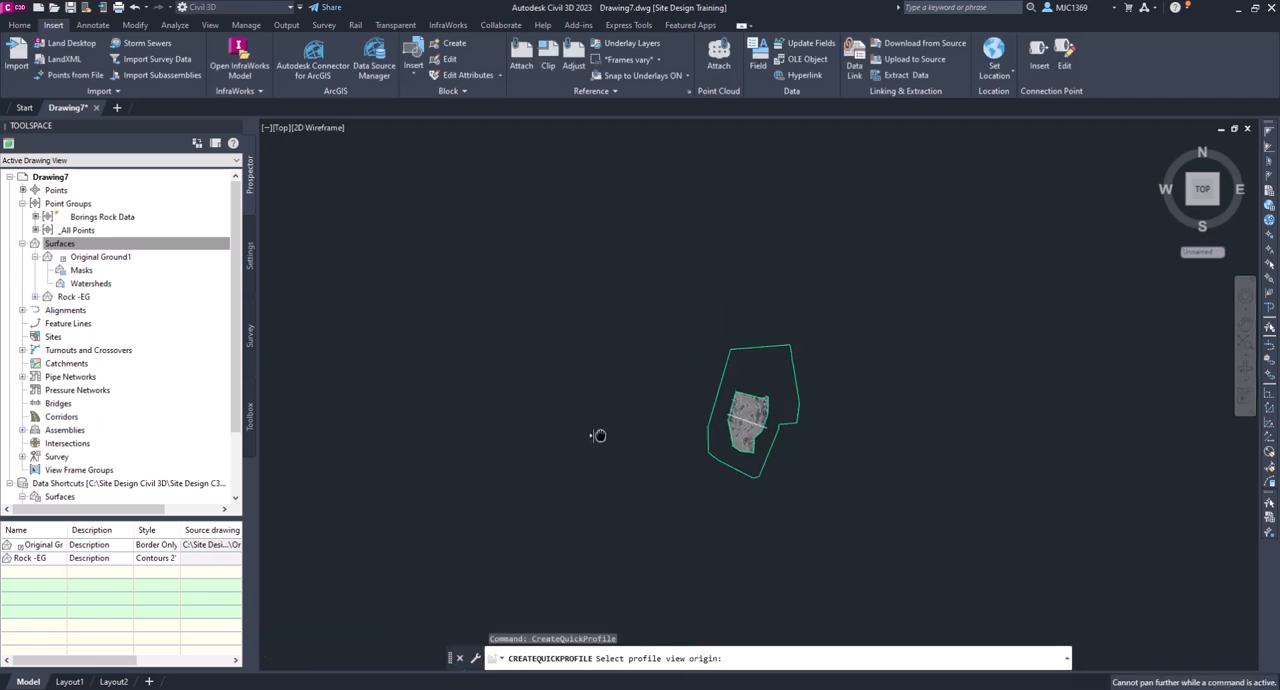
{"action": "left_click", "coordinate": [818, 382]}
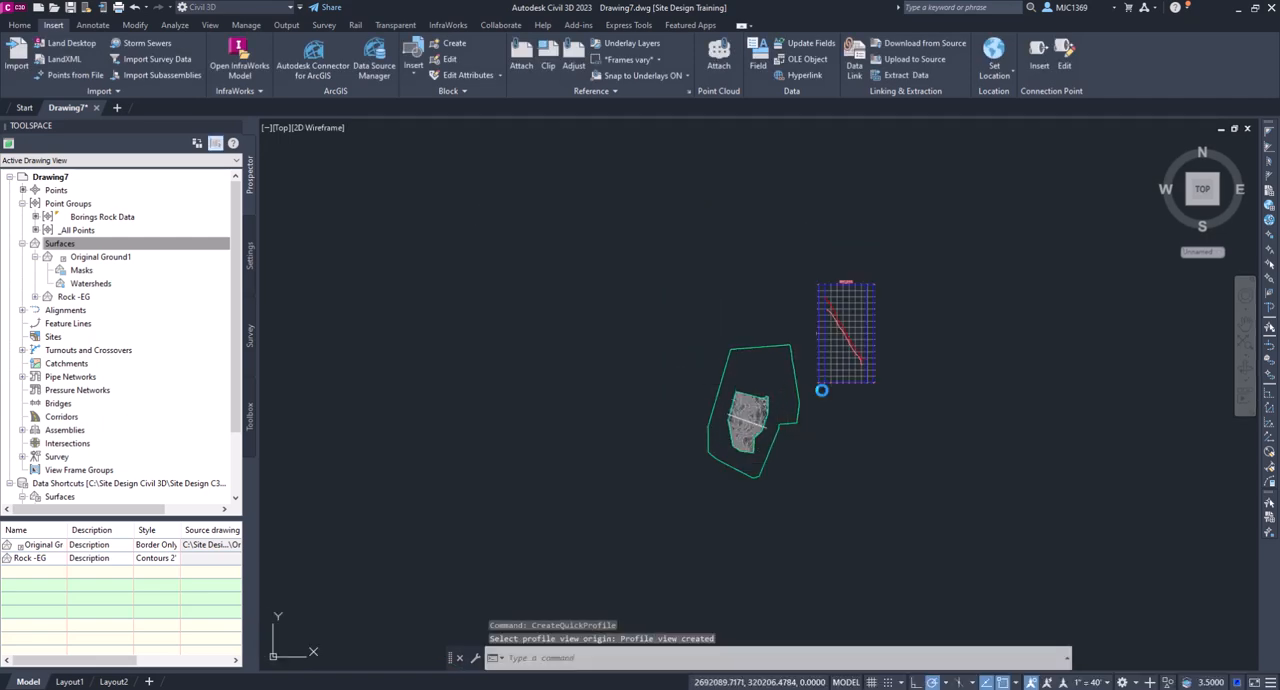
{"action": "scroll", "coordinate": [851, 333], "scroll_direction": "up", "scroll_amount": 6}
{"action": "scroll", "coordinate": [849, 587], "scroll_direction": "down", "scroll_amount": 3}
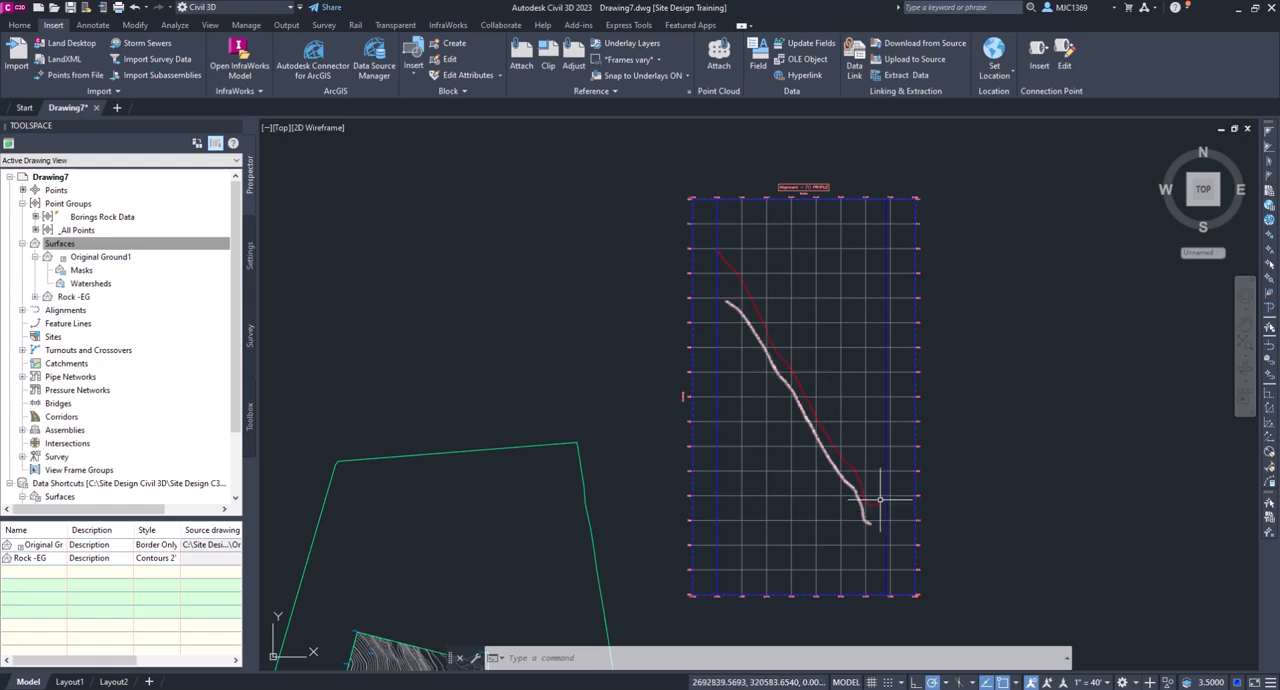
- Delete the line across the rock surface and undo the deletion
{"action": "scroll", "coordinate": [760, 360], "scroll_direction": "down", "scroll_amount": 6}
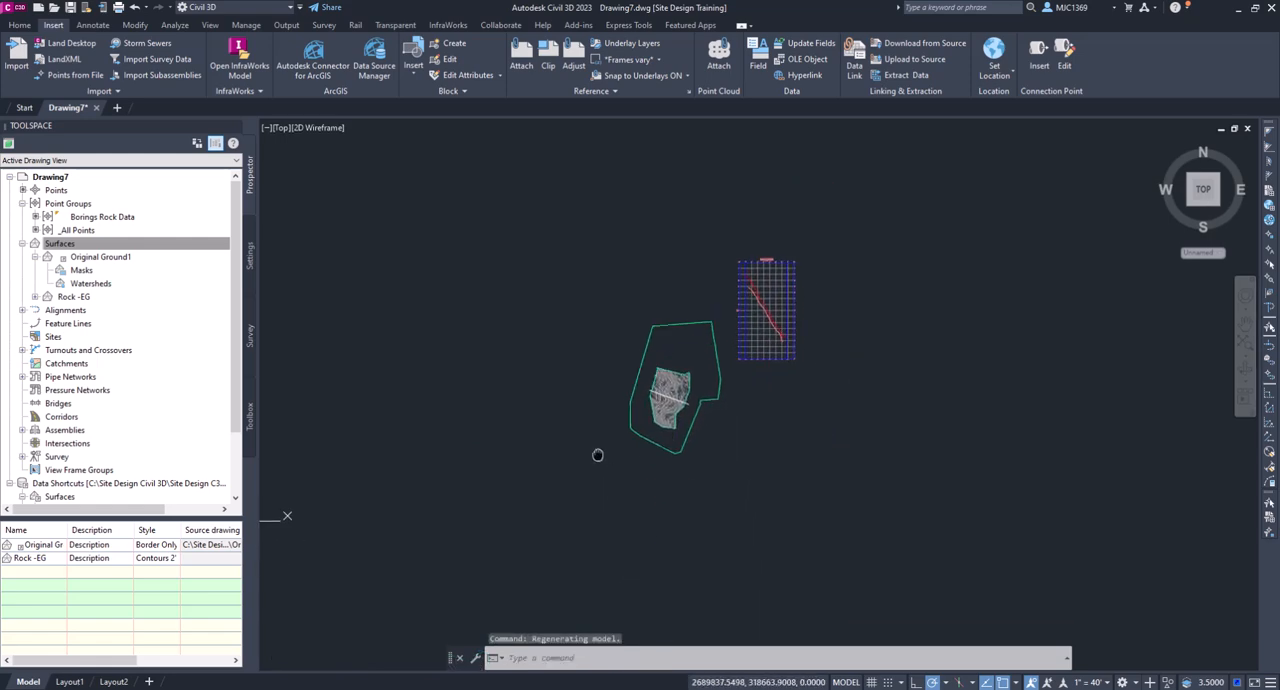
{"action": "scroll", "coordinate": [587, 500], "scroll_direction": "up", "scroll_amount": 8}
{"action": "scroll", "coordinate": [714, 429], "scroll_direction": "down", "scroll_amount": 4}
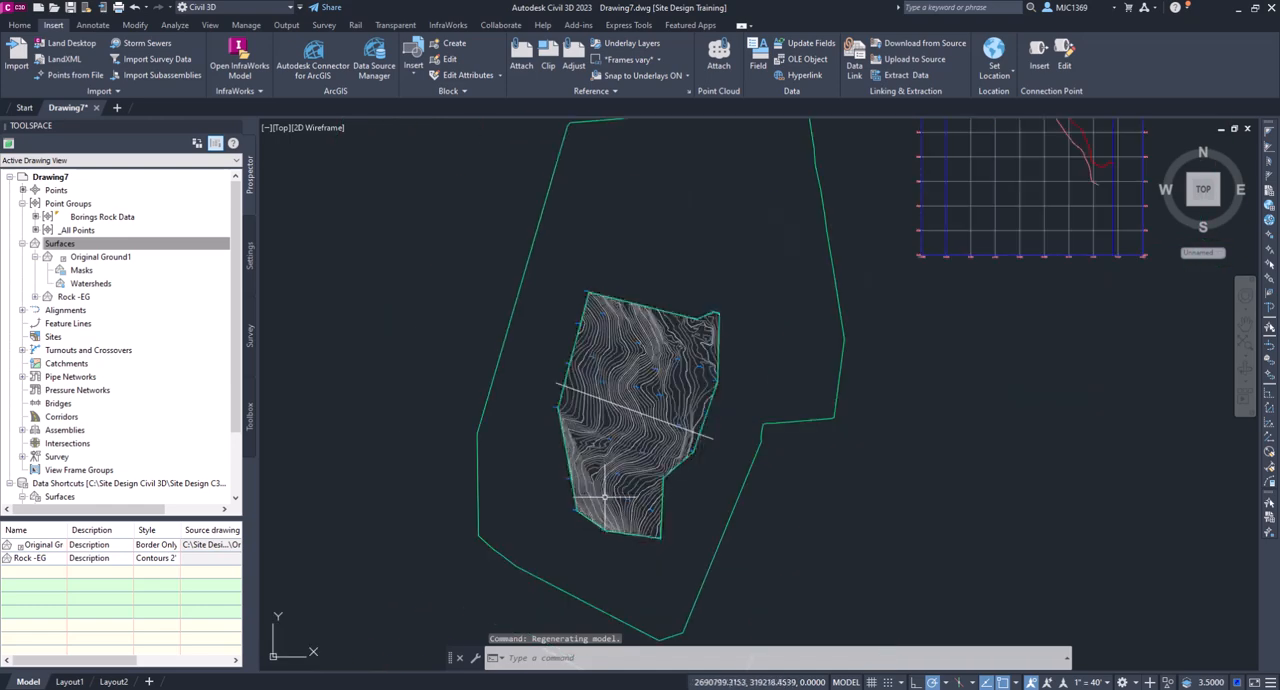
{"action": "left_click", "coordinate": [716, 441]}
{"action": "key", "text": "Delete"}
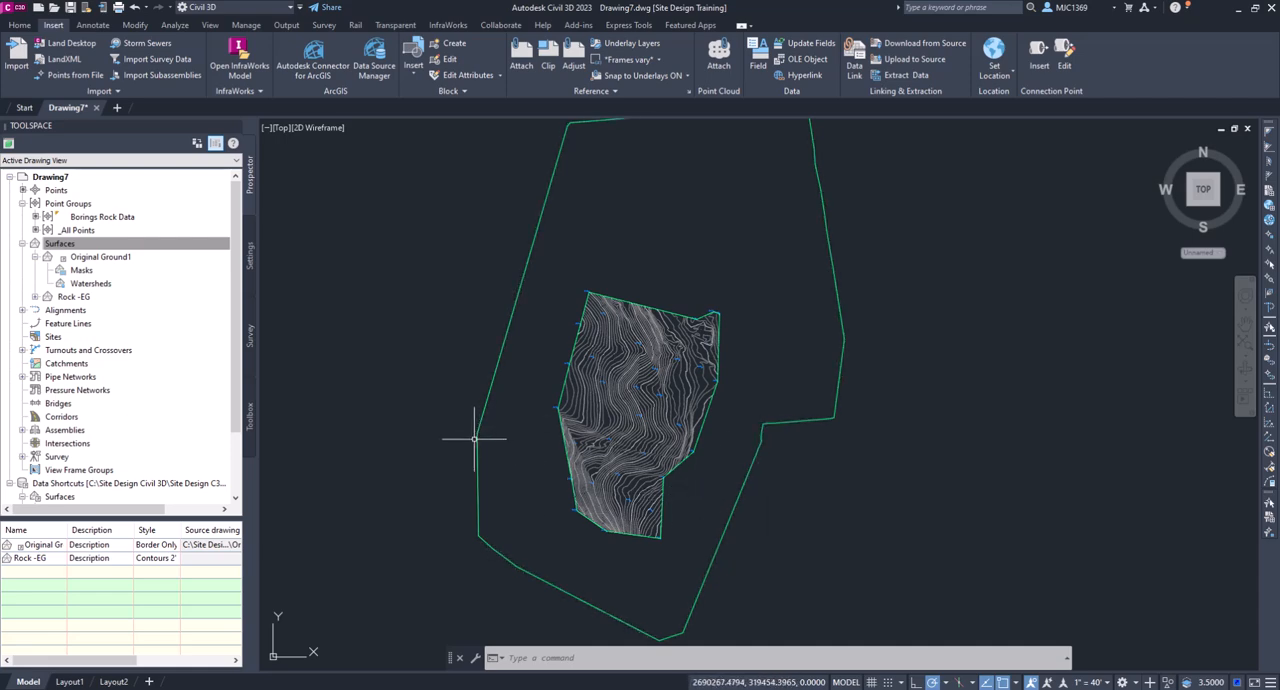
{"action": "key", "text": "ctrl+z"}
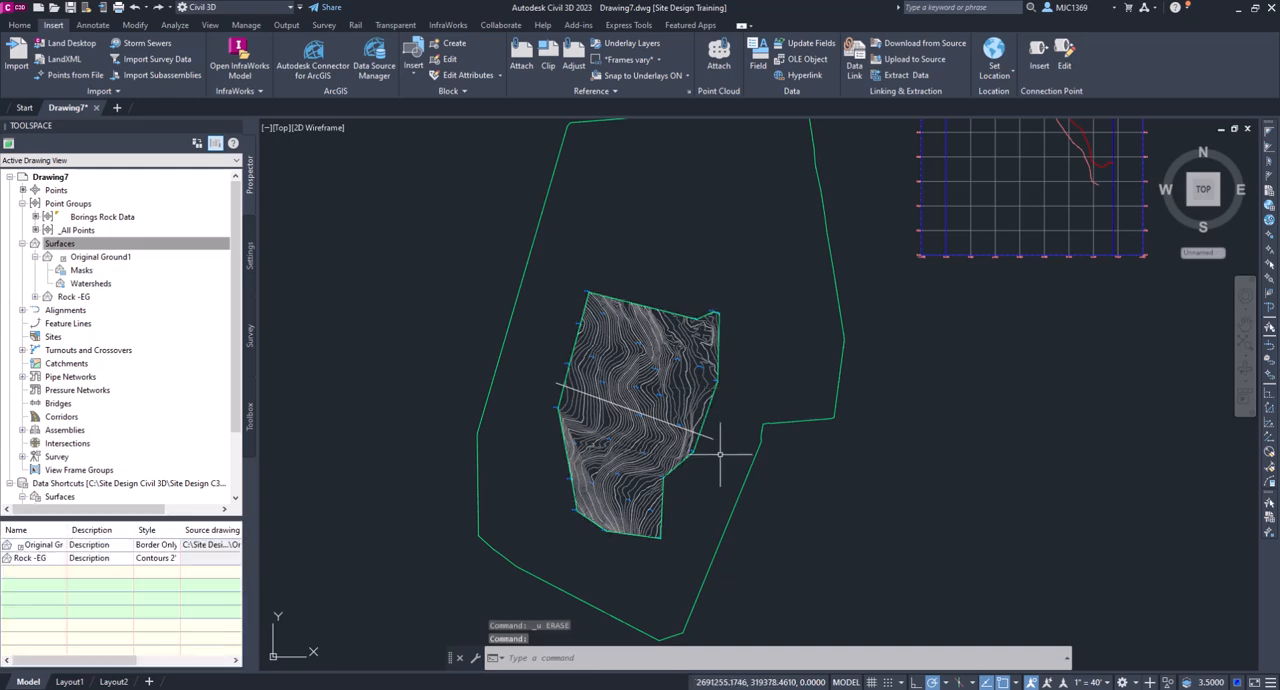
- Stretch the east endpoint of the section line northward so the line slopes up toward the rock surface's northeast corner
{"action": "left_click", "coordinate": [708, 432]}
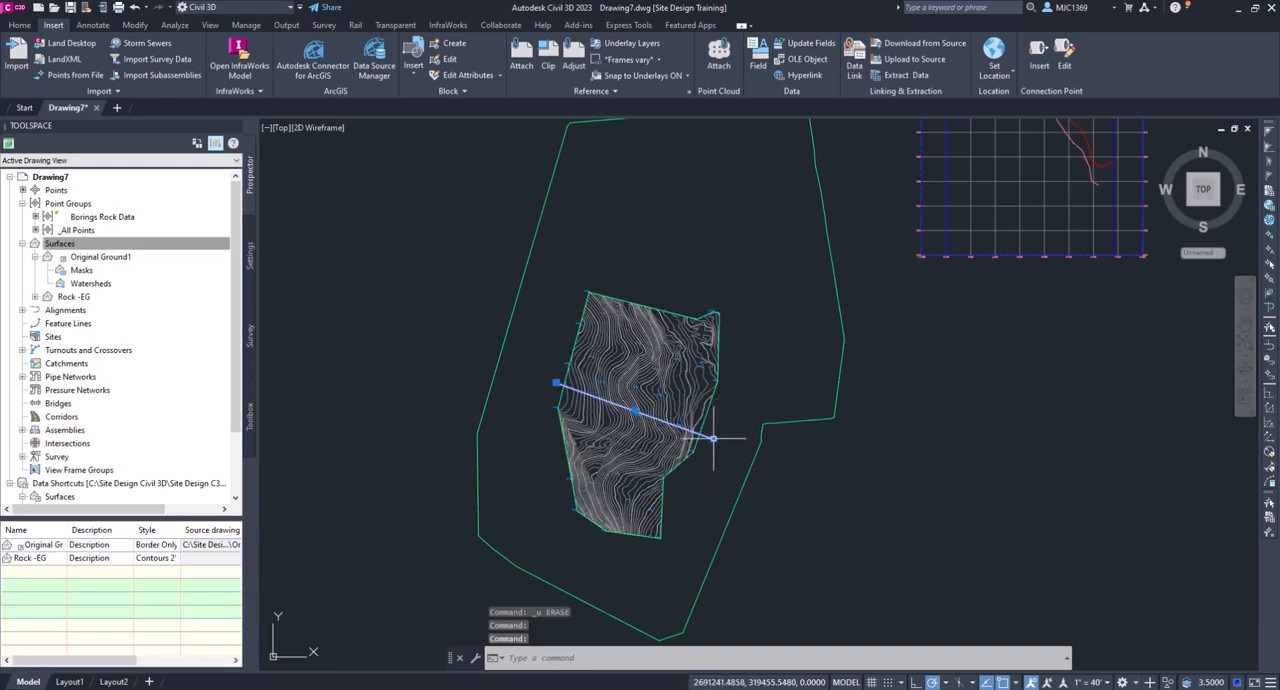
{"action": "left_click", "coordinate": [712, 436]}
{"action": "left_click", "coordinate": [743, 400]}
{"action": "middle_click_drag", "start_coordinate": [1005, 265], "coordinate": [889, 391]}
{"action": "scroll", "coordinate": [889, 391], "scroll_direction": "down", "scroll_amount": 2}
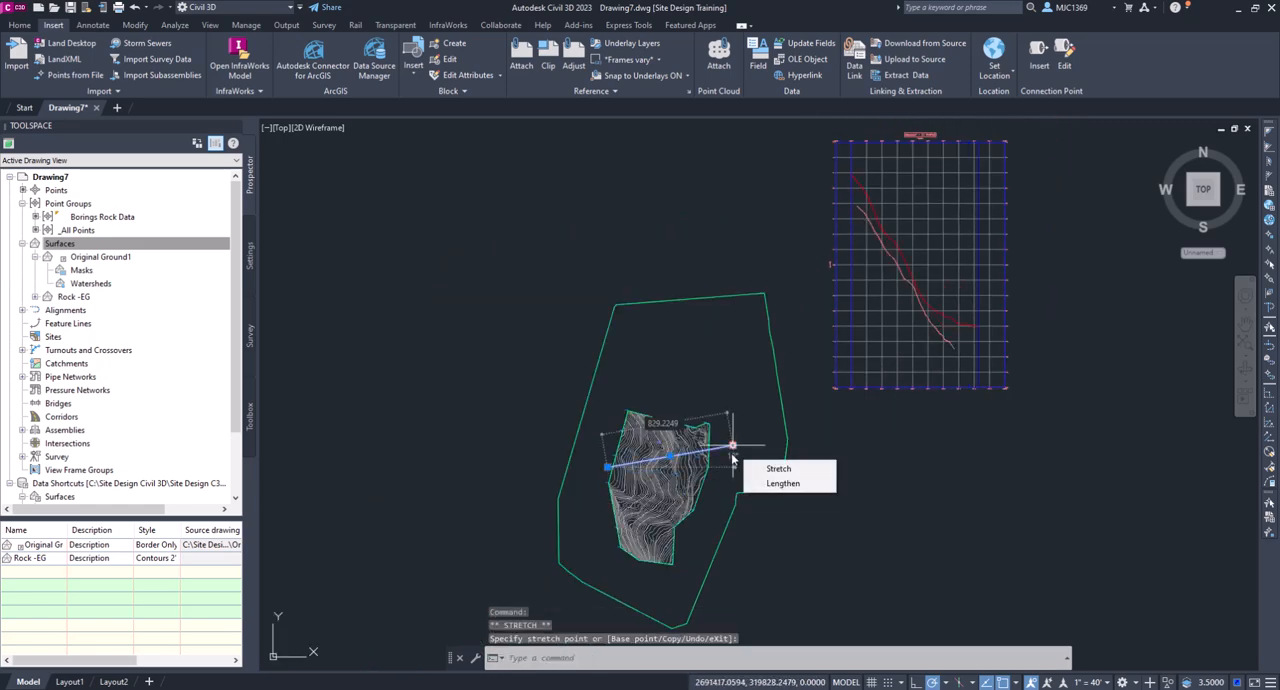
{"action": "left_click", "coordinate": [724, 478]}
{"action": "left_click", "coordinate": [733, 446]}
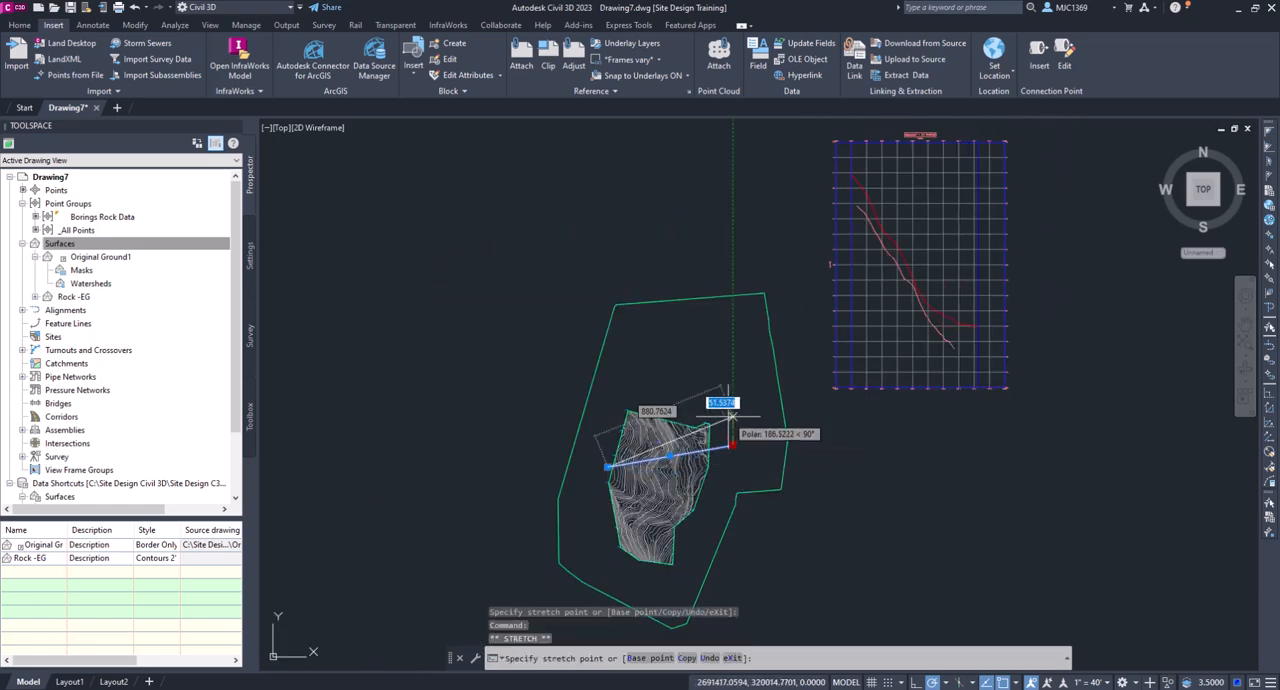
{"action": "left_click", "coordinate": [735, 402]}
- Inspect the properties of boring point B-17, including its point elevation, and clear the selection
{"action": "scroll", "coordinate": [633, 437], "scroll_direction": "up", "scroll_amount": 10}
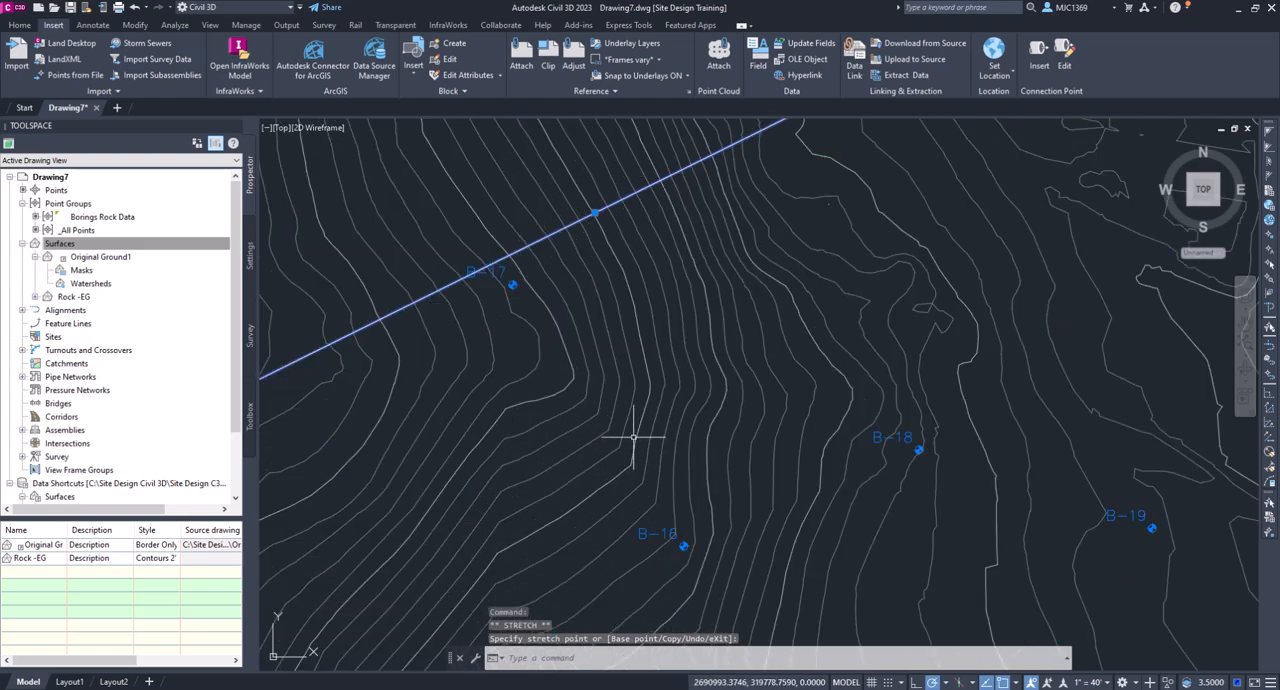
{"action": "left_click", "coordinate": [511, 285]}
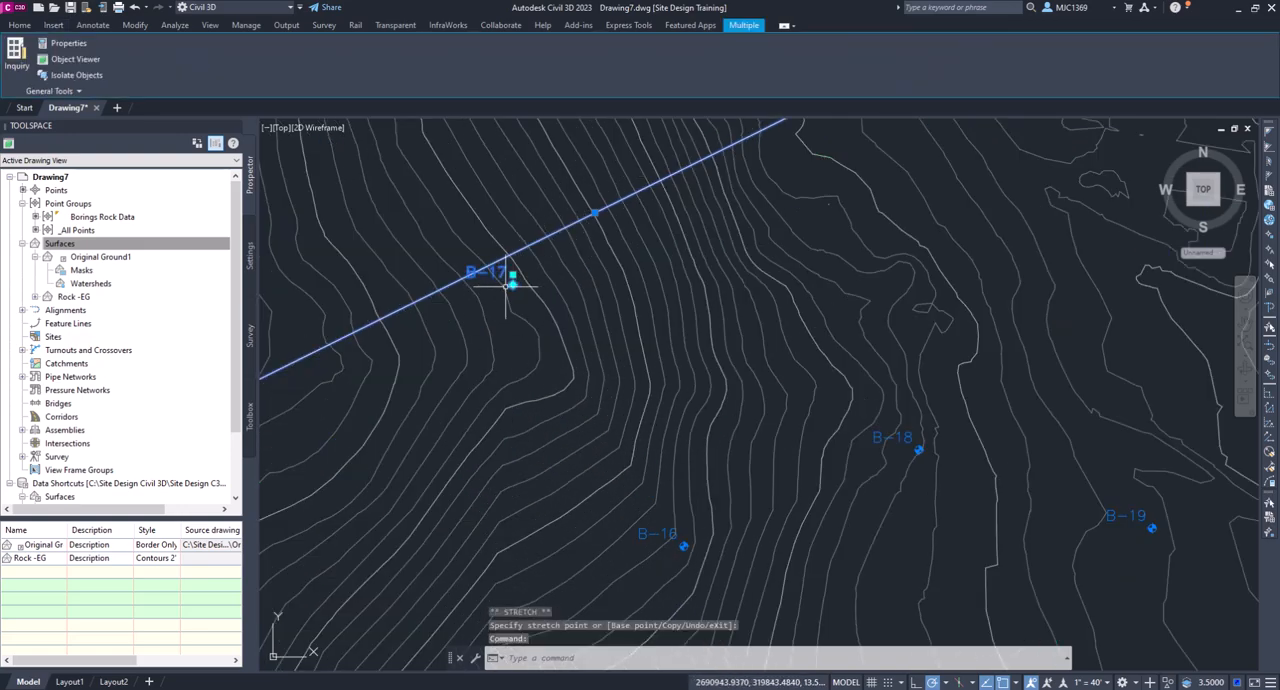
{"action": "right_click", "coordinate": [430, 285]}
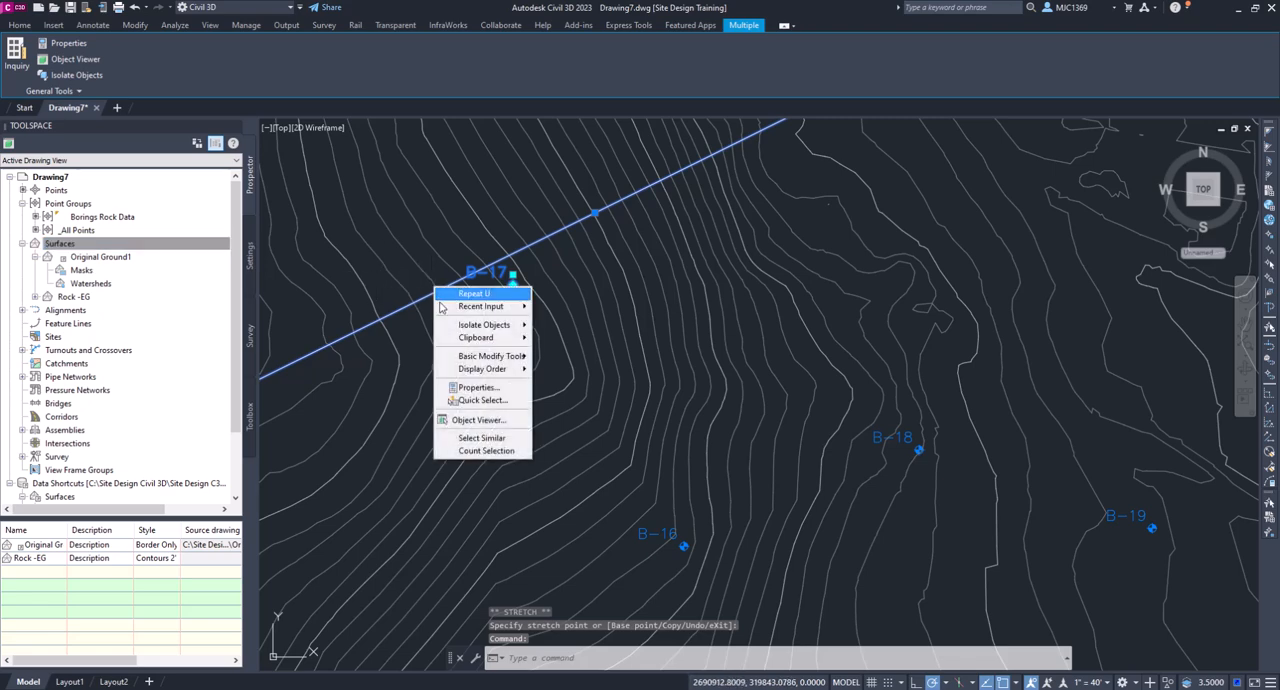
{"action": "left_click", "coordinate": [464, 378]}
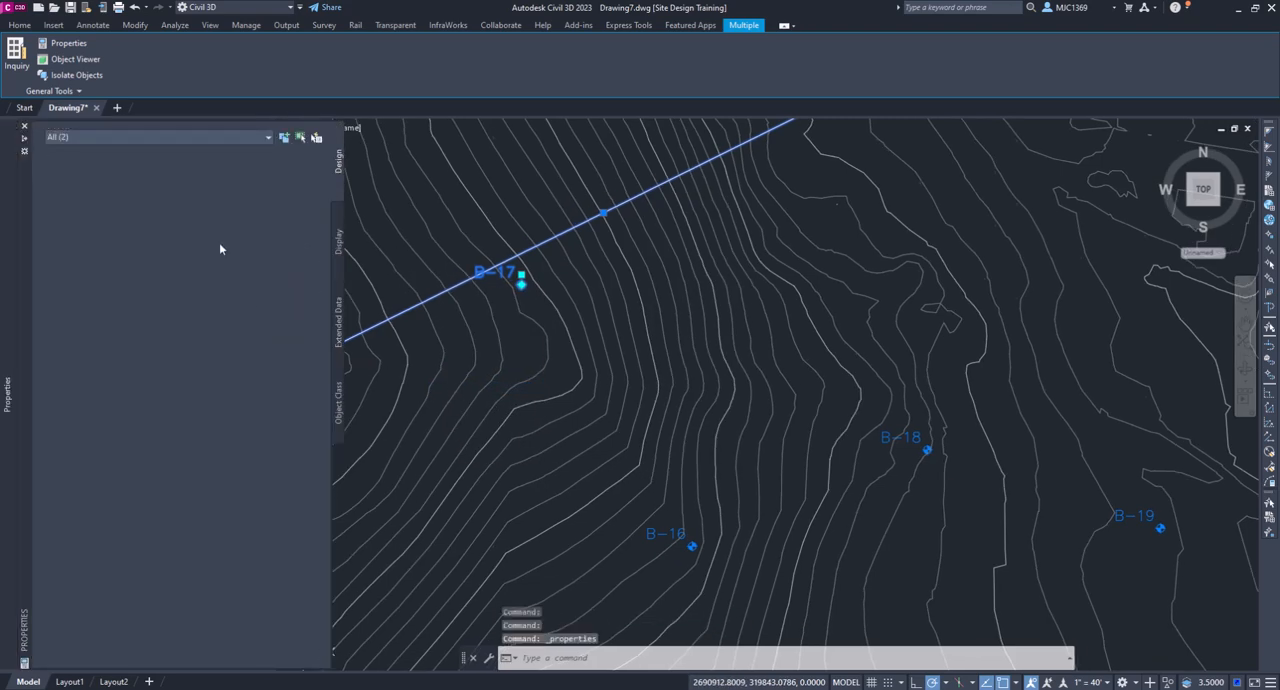
{"action": "key", "text": "Escape"}
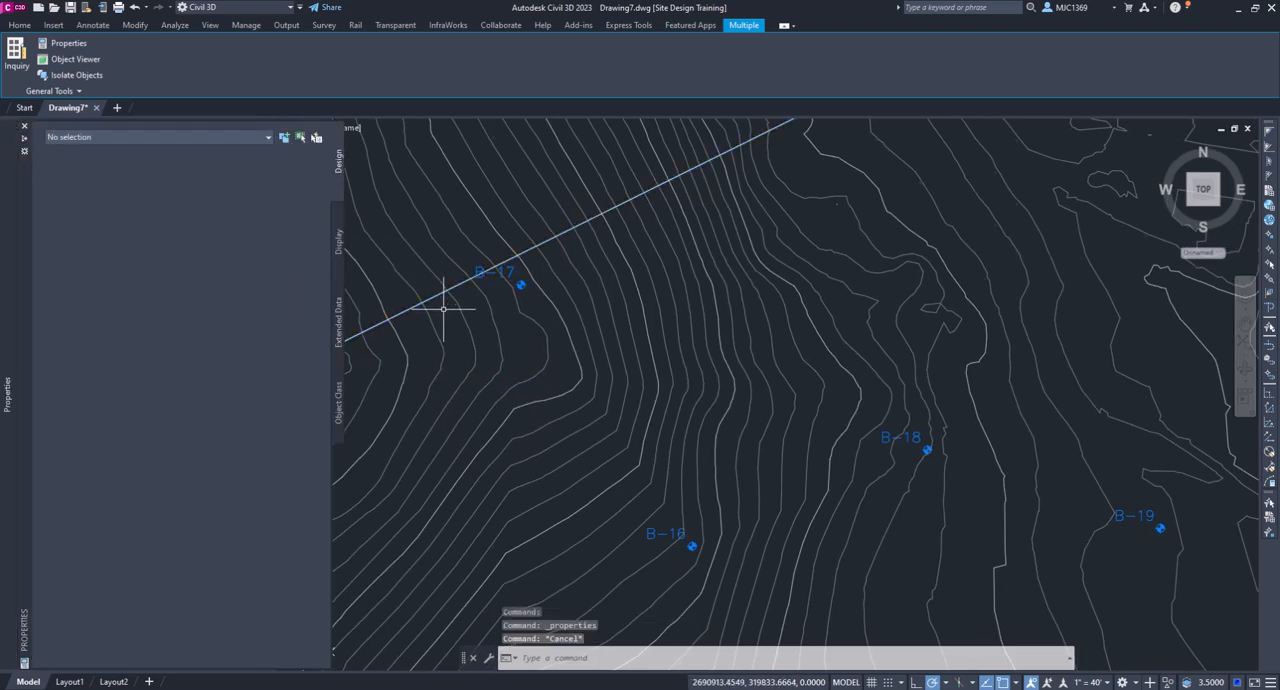
{"action": "left_click", "coordinate": [521, 284]}
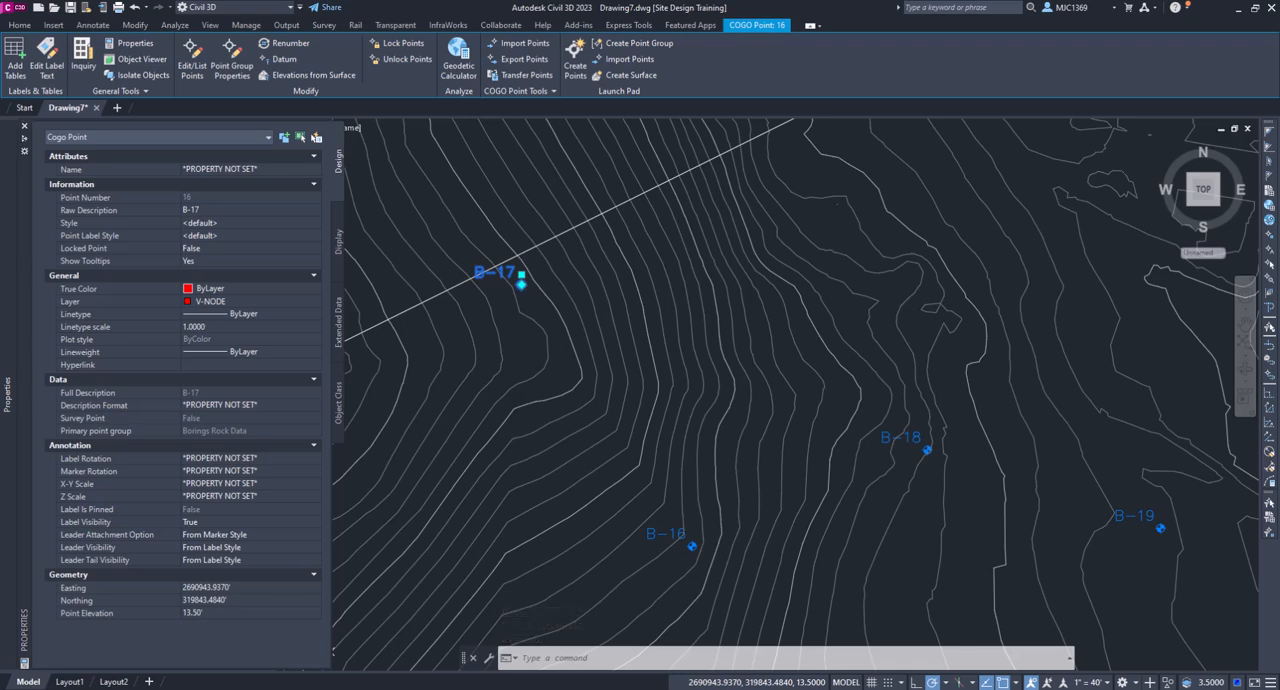
{"action": "key", "text": "ctrl+1"}
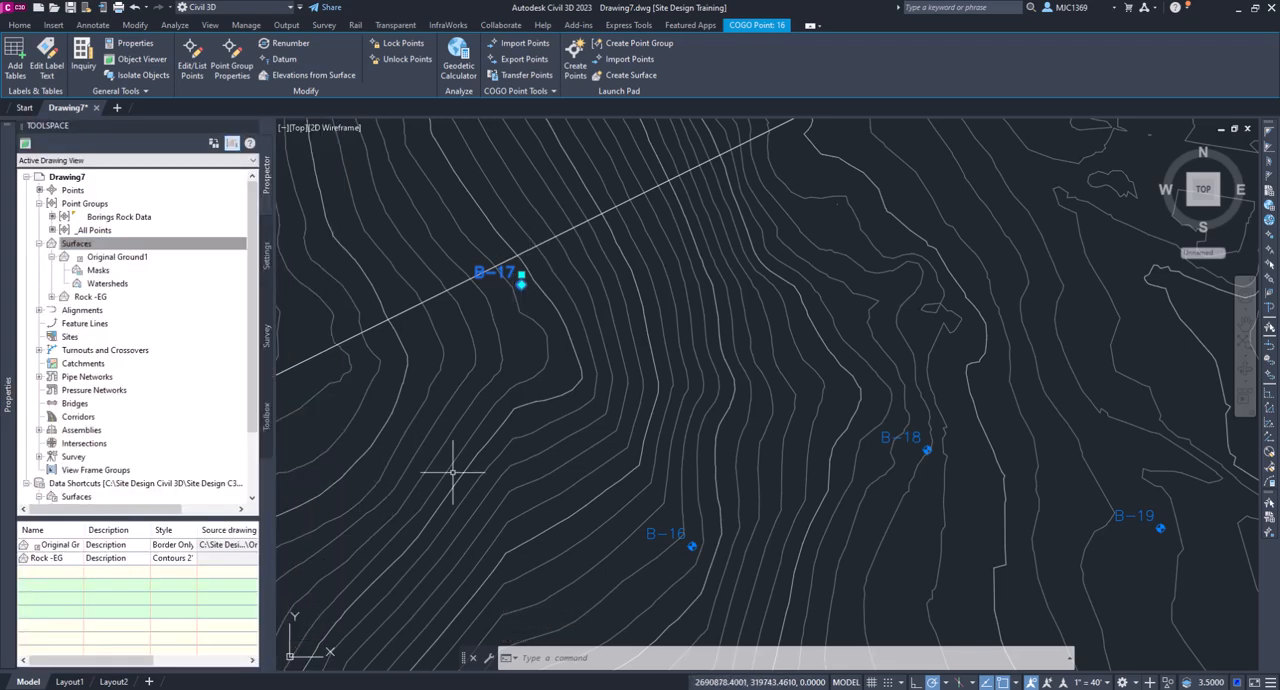
{"action": "scroll", "coordinate": [635, 300], "scroll_direction": "down", "scroll_amount": 8}
{"action": "key", "text": "Escape"}
- Examine the updated profile view, comparing the rock profile with the original ground along the stretched section line
{"action": "scroll", "coordinate": [737, 206], "scroll_direction": "down", "scroll_amount": 3}
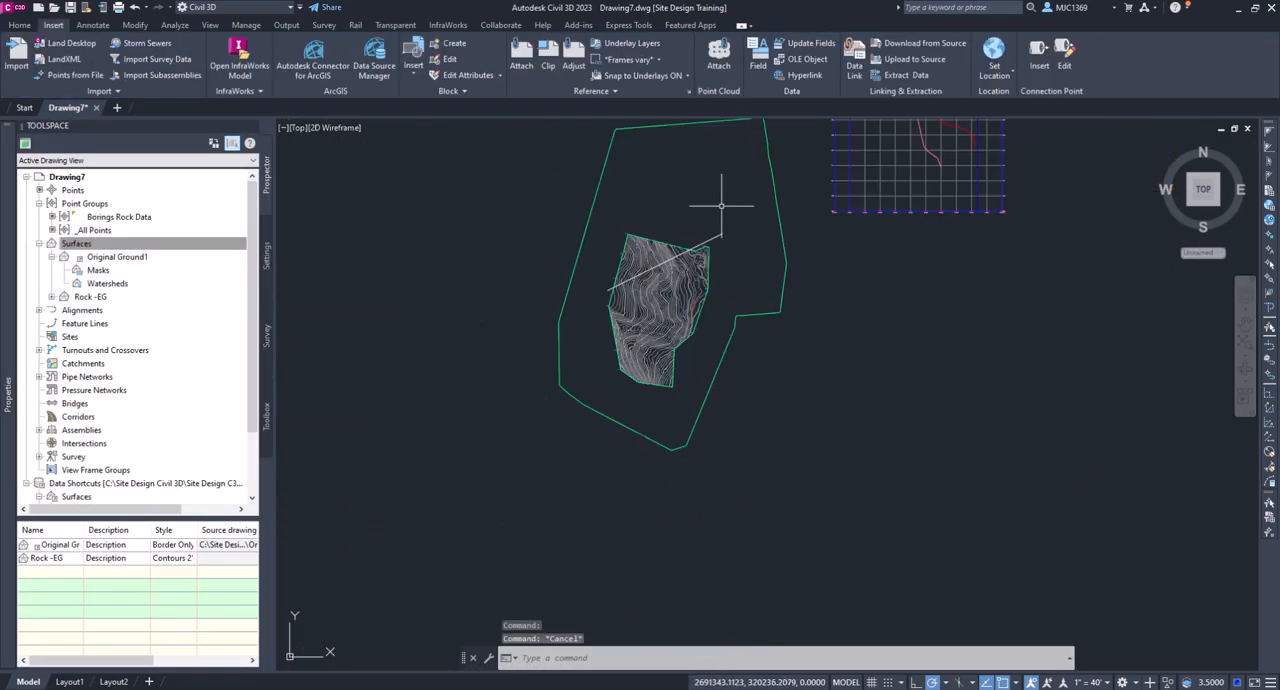
{"action": "scroll", "coordinate": [790, 270], "scroll_direction": "up", "scroll_amount": 3}
{"action": "scroll", "coordinate": [771, 219], "scroll_direction": "up", "scroll_amount": 5}
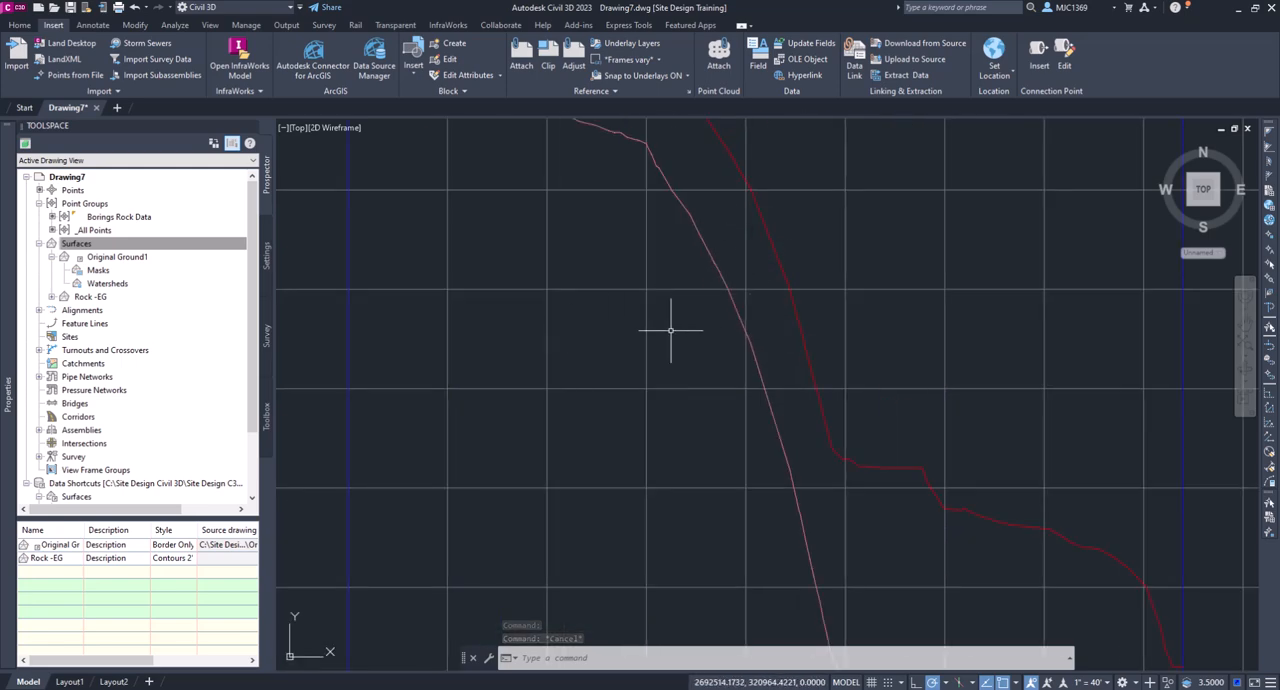
{"action": "scroll", "coordinate": [840, 380], "scroll_direction": "up", "scroll_amount": 4}
{"action": "scroll", "coordinate": [803, 389], "scroll_direction": "down", "scroll_amount": 4}
{"action": "scroll", "coordinate": [549, 386], "scroll_direction": "down", "scroll_amount": 2}
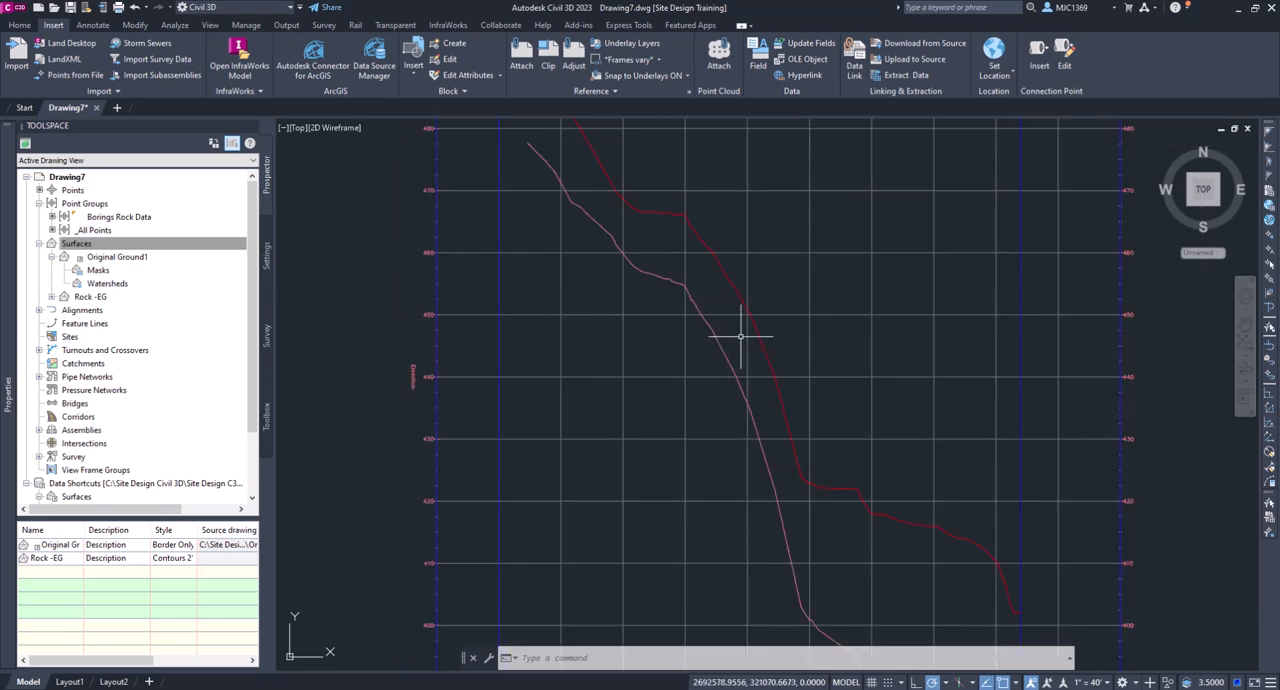
{"action": "scroll", "coordinate": [843, 594], "scroll_direction": "up", "scroll_amount": 2}
{"action": "middle_click_drag", "start_coordinate": [858, 582], "coordinate": [823, 371]}
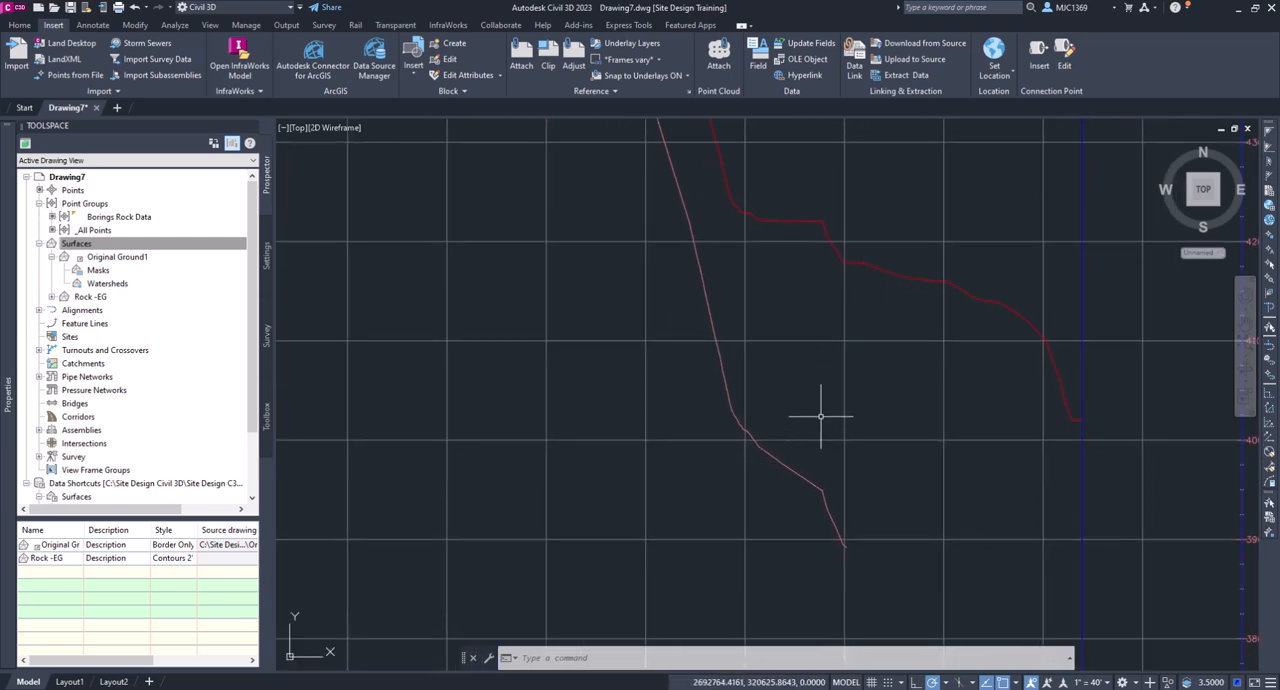
{"action": "scroll", "coordinate": [815, 280], "scroll_direction": "down", "scroll_amount": 6}
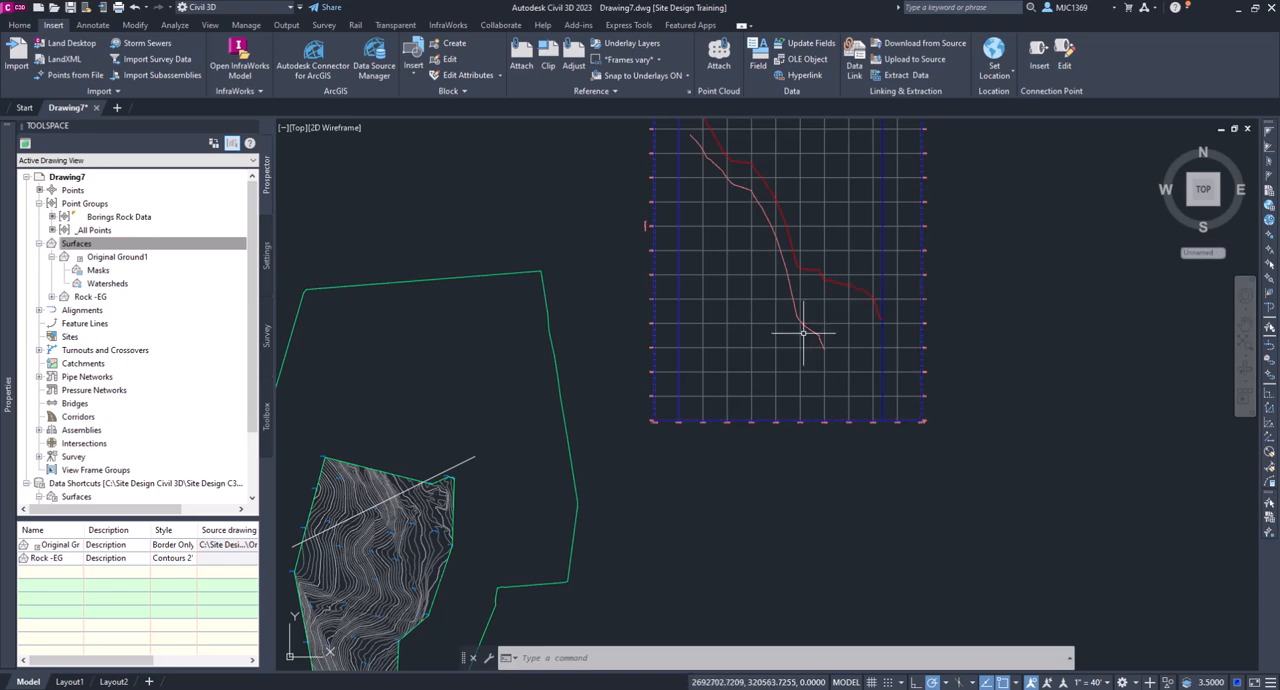
{"action": "middle_click_drag", "start_coordinate": [616, 426], "coordinate": [733, 330]}
{"action": "scroll", "coordinate": [733, 330], "scroll_direction": "up", "scroll_amount": 2}
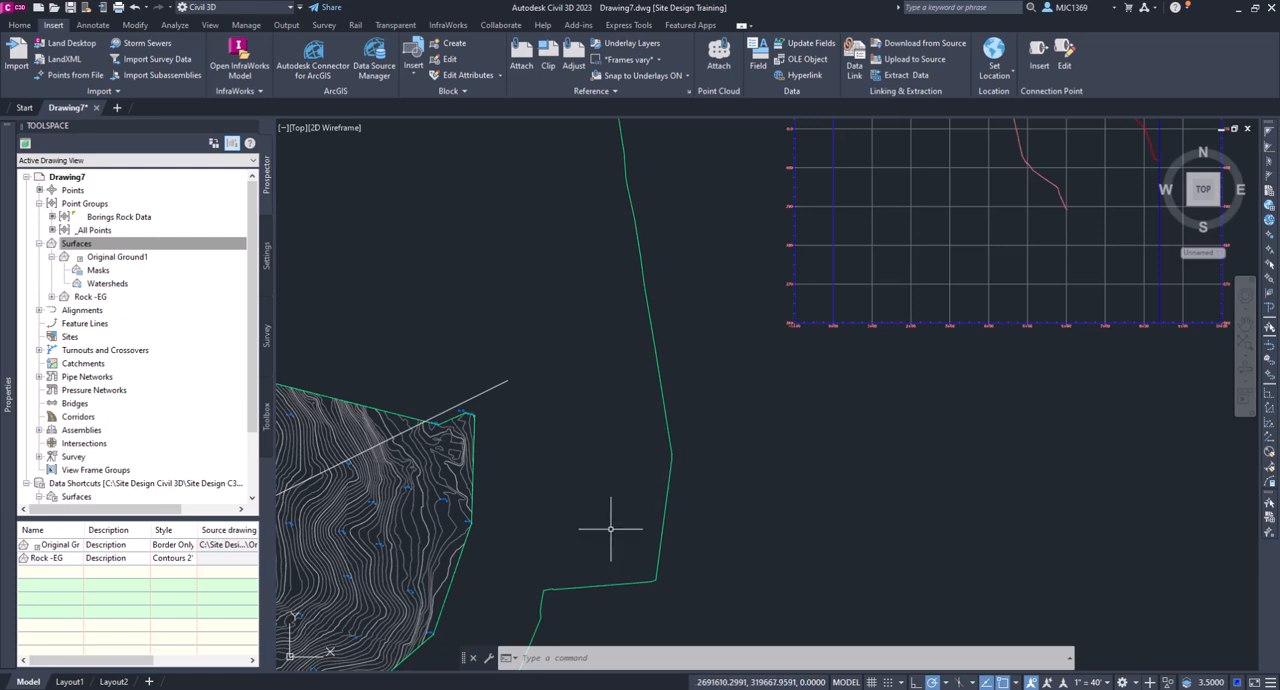
- Delete the section line across the rock surface along with its quick profile
{"action": "scroll", "coordinate": [540, 476], "scroll_direction": "down", "scroll_amount": 4}
{"action": "middle_click_drag", "start_coordinate": [546, 476], "coordinate": [589, 432]}
{"action": "left_click", "coordinate": [565, 402]}
{"action": "key", "text": "Delete"}
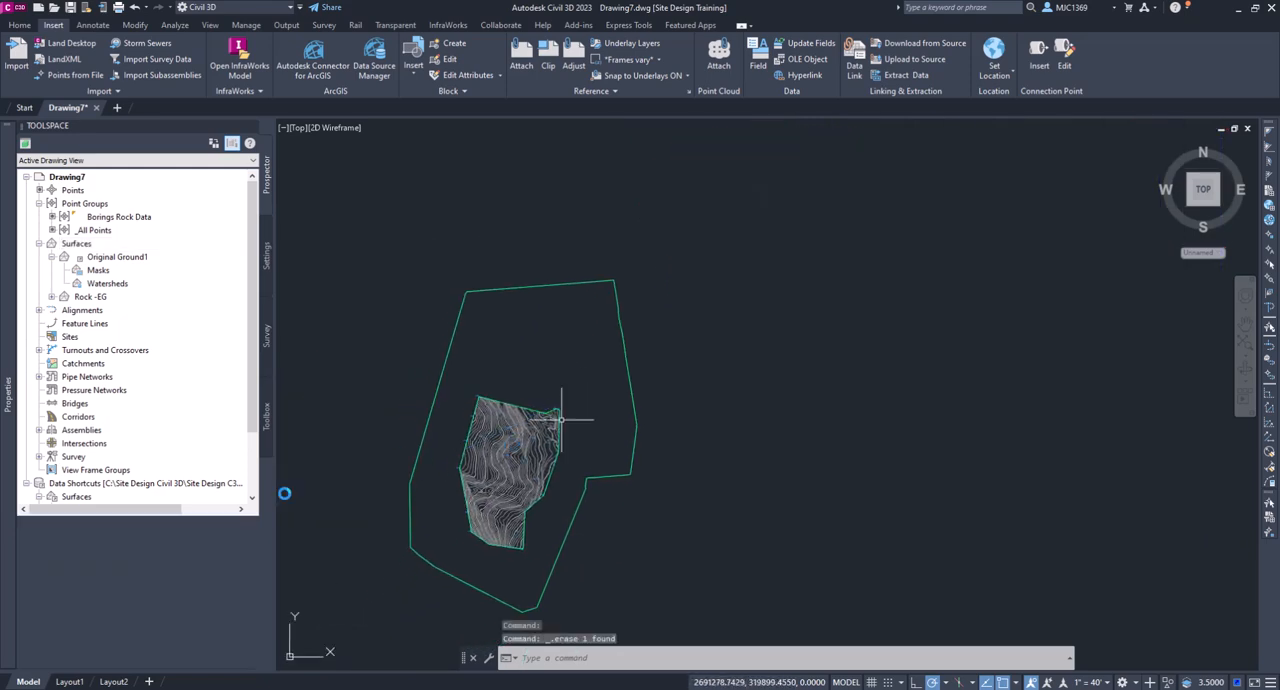
- Start creating data shortcuts from the project's Data Shortcuts collection and agree to save the drawing first
{"action": "left_click", "coordinate": [462, 432]}
{"action": "left_click_drag", "start_coordinate": [248, 408], "coordinate": [241, 483]}
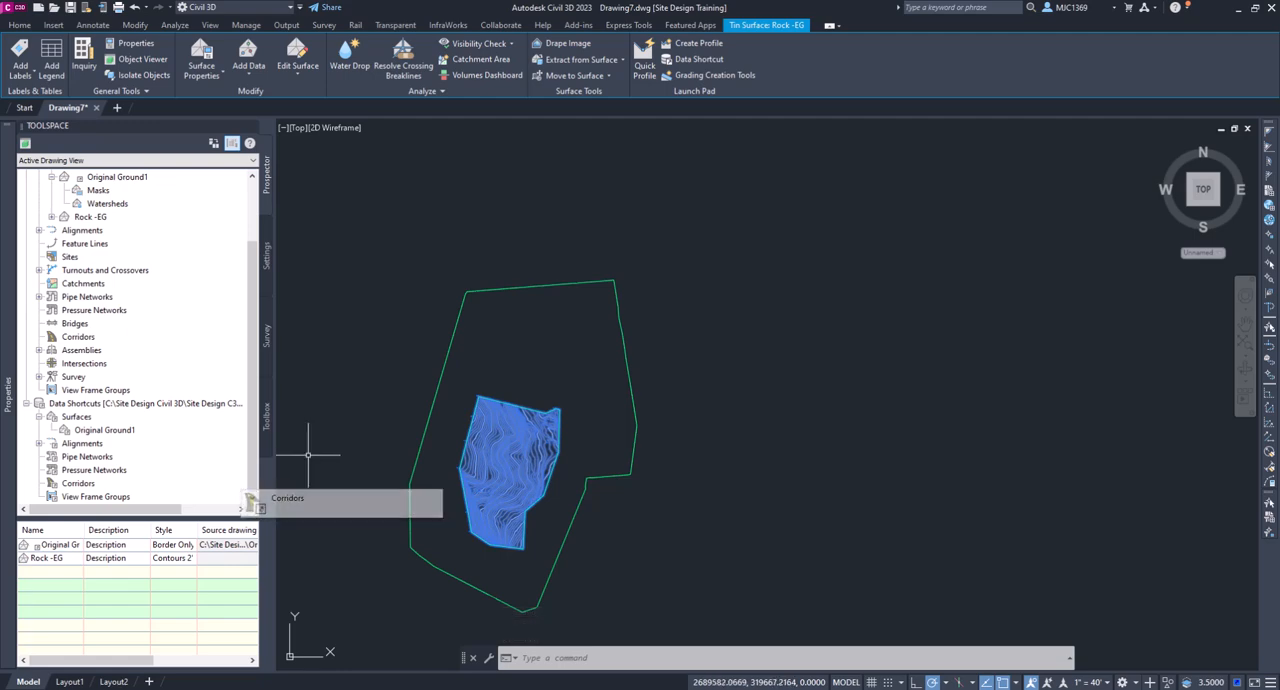
{"action": "right_click", "coordinate": [474, 434]}
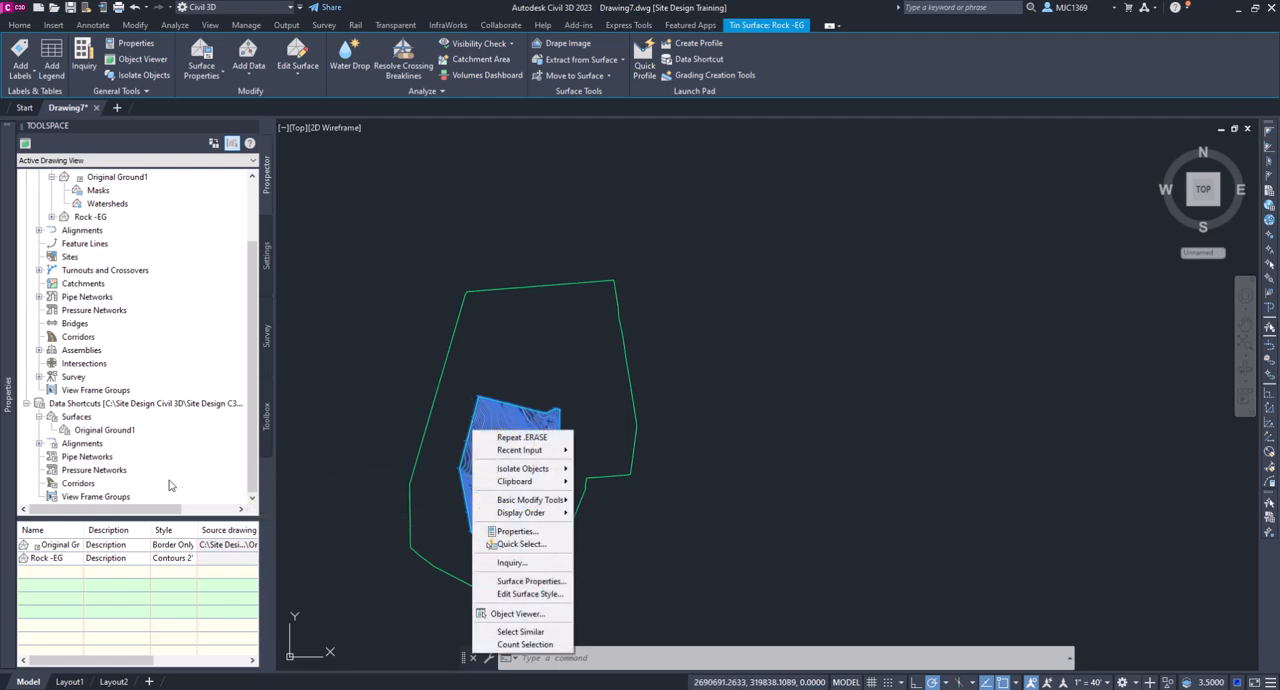
{"action": "left_click", "coordinate": [101, 403]}
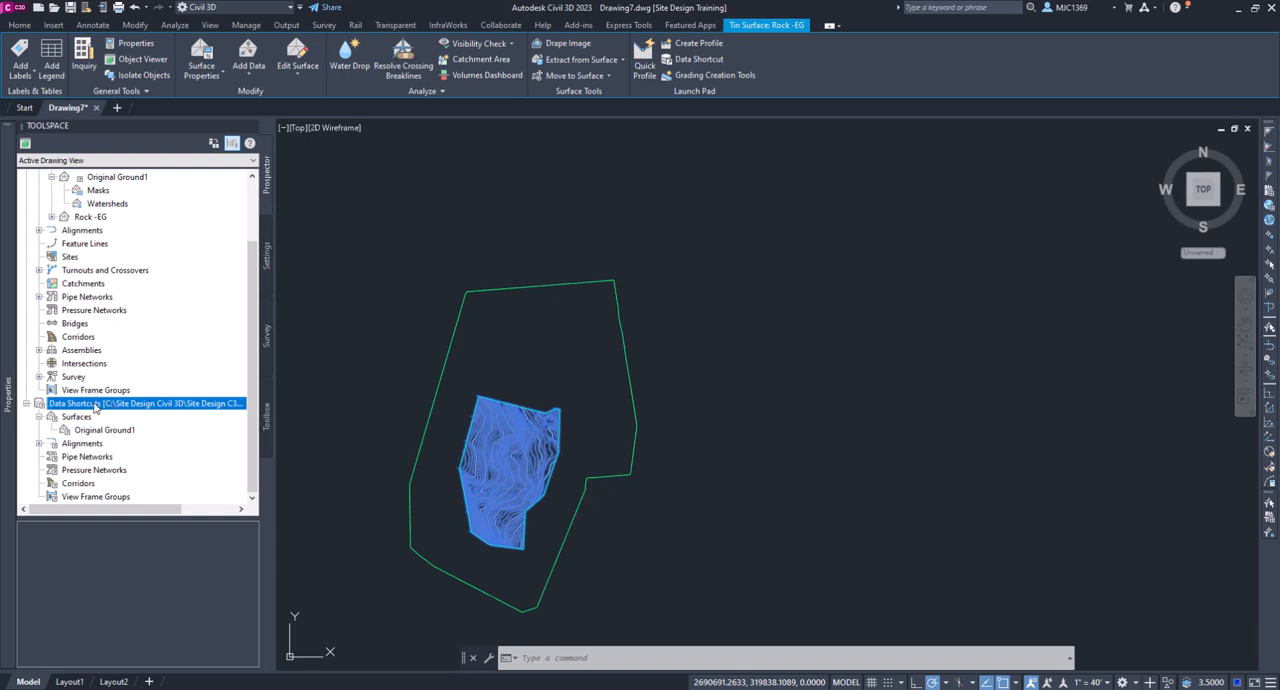
{"action": "right_click", "coordinate": [96, 407]}
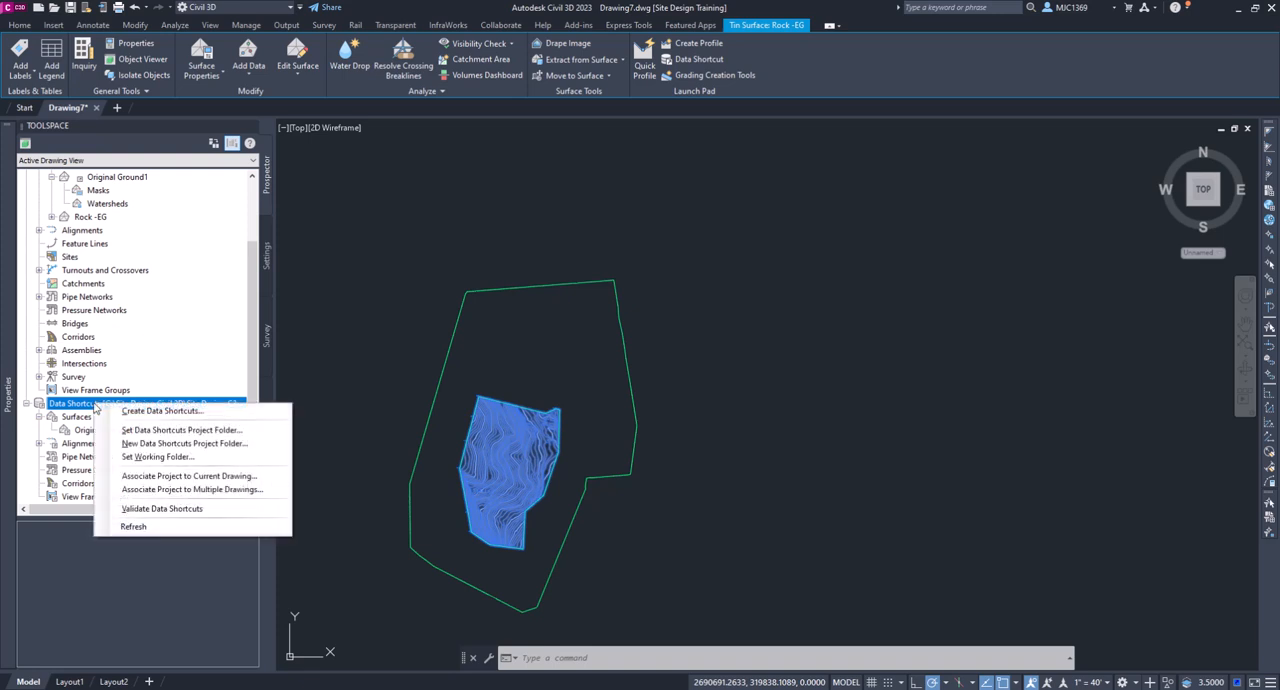
{"action": "left_click", "coordinate": [150, 411]}
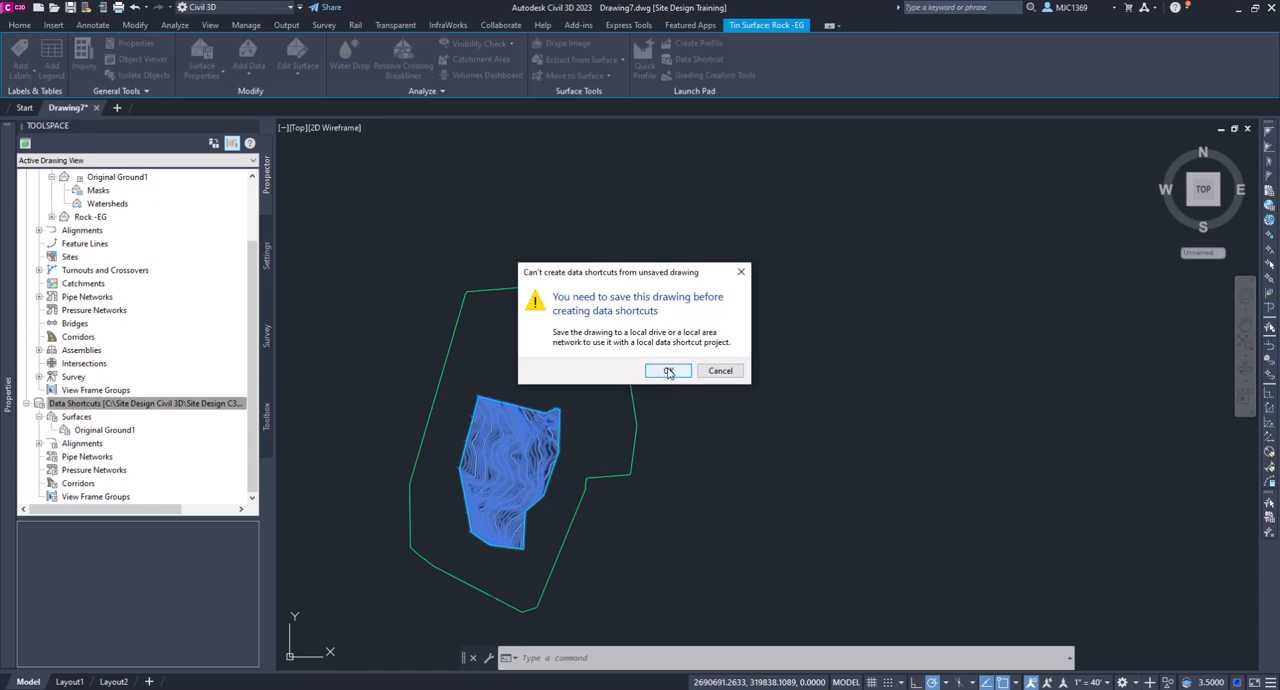
{"action": "left_click", "coordinate": [668, 371]}
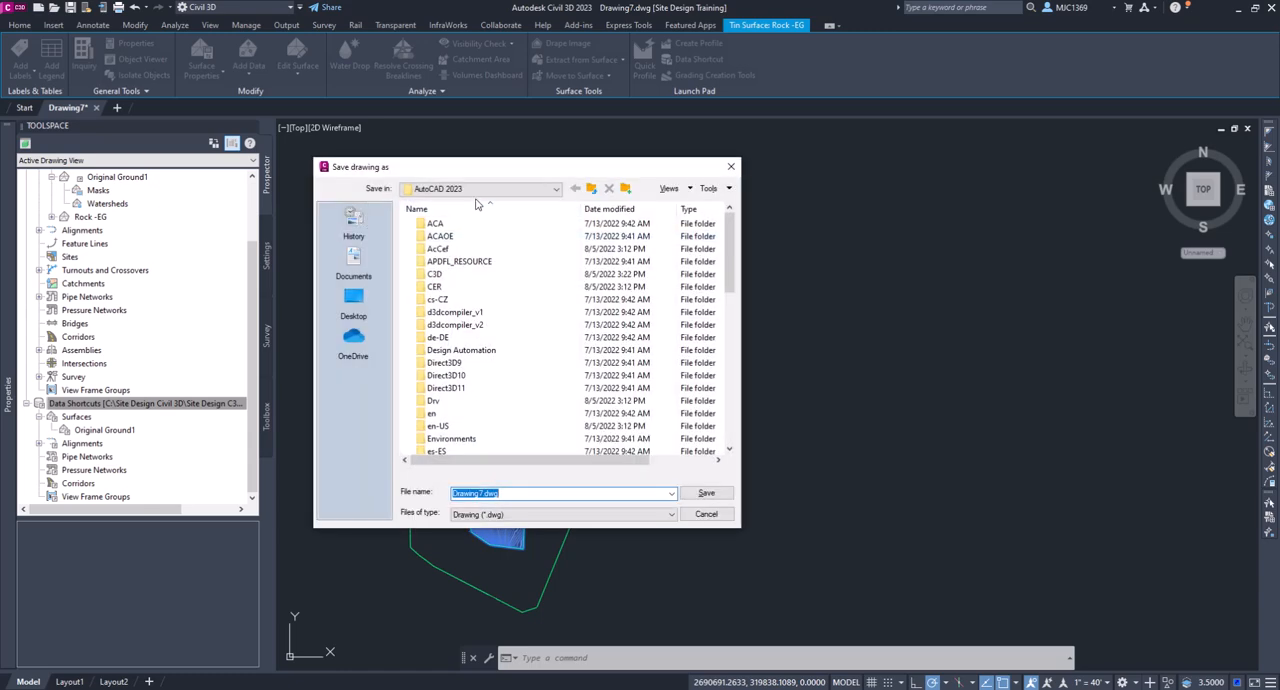
- Save the drawing as Rock Surface in C:\Site Design Civil 3D\Site Design C3D\4-Create Subsurfaces and cancel the data shortcut creation
{"action": "left_click", "coordinate": [480, 189]}
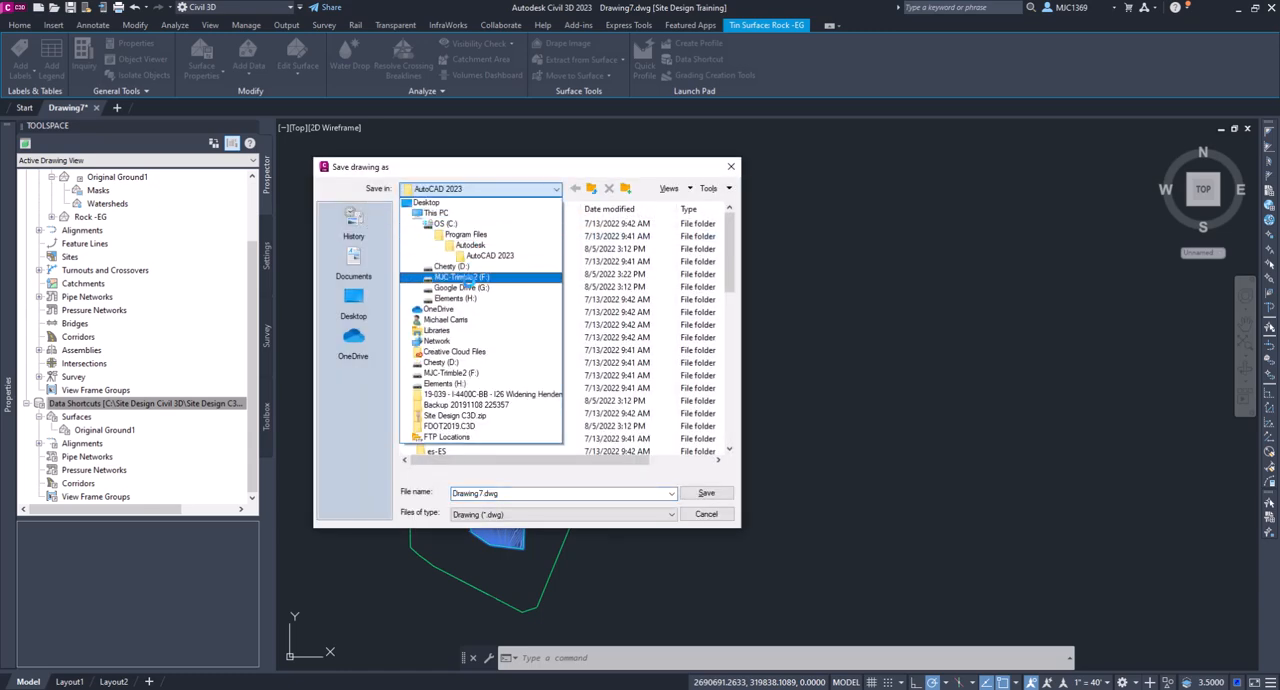
{"action": "left_click", "coordinate": [444, 223]}
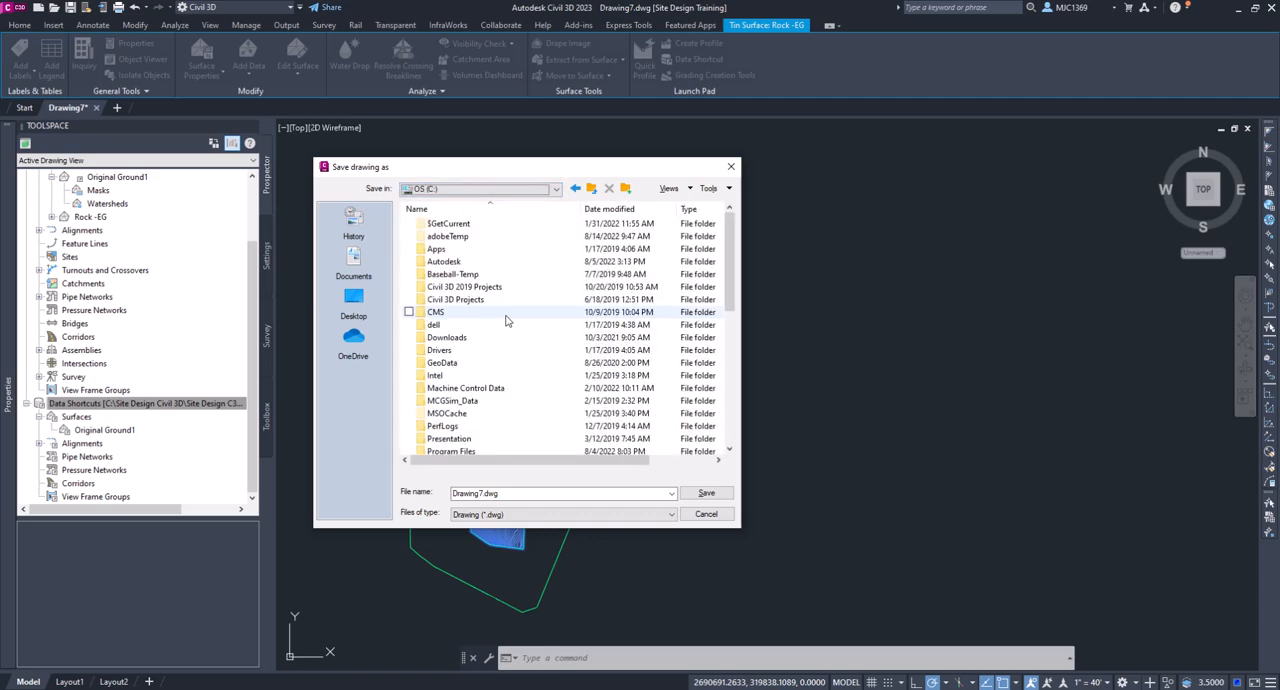
{"action": "scroll", "coordinate": [505, 385], "scroll_direction": "down", "scroll_amount": 5}
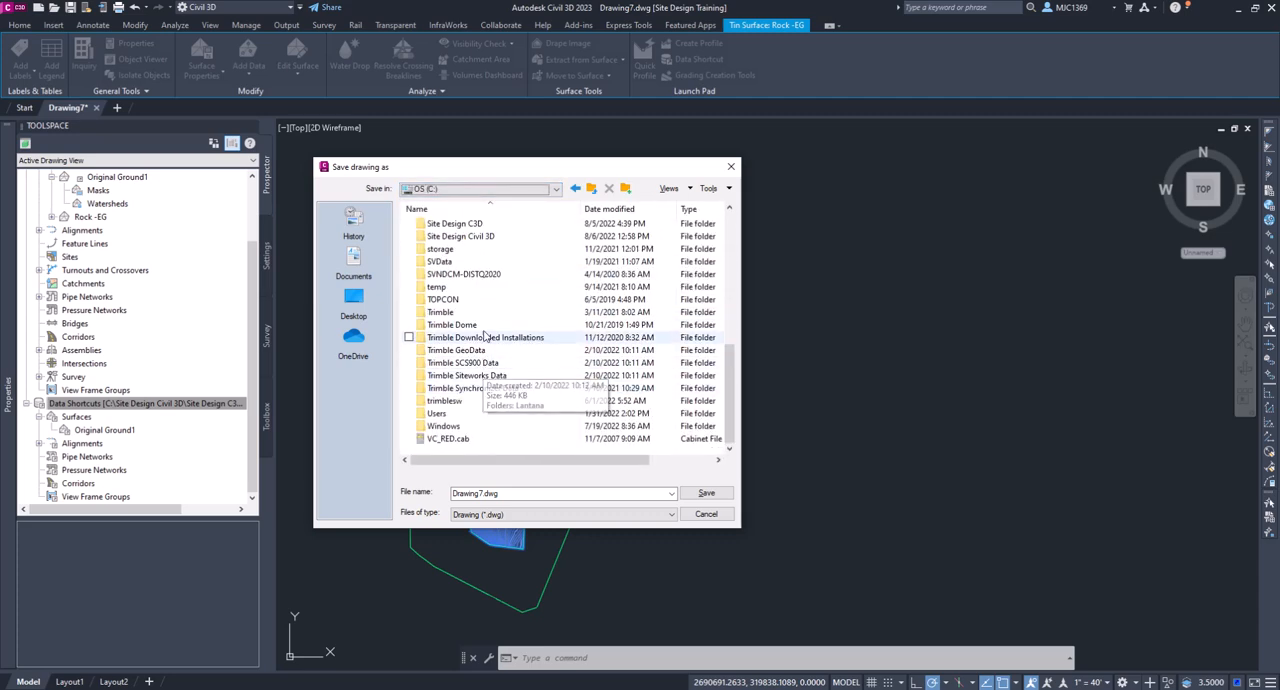
{"action": "scroll", "coordinate": [481, 273], "scroll_direction": "up", "scroll_amount": 1}
{"action": "double_click", "coordinate": [474, 274]}
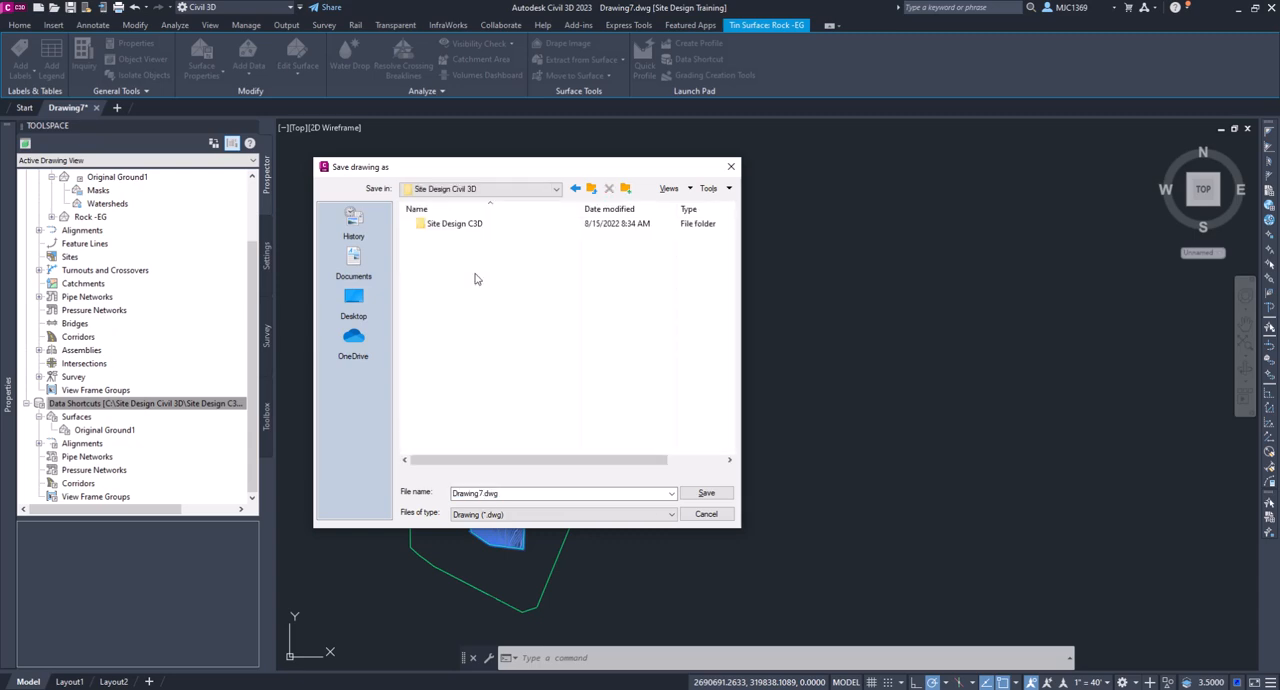
{"action": "double_click", "coordinate": [458, 224]}
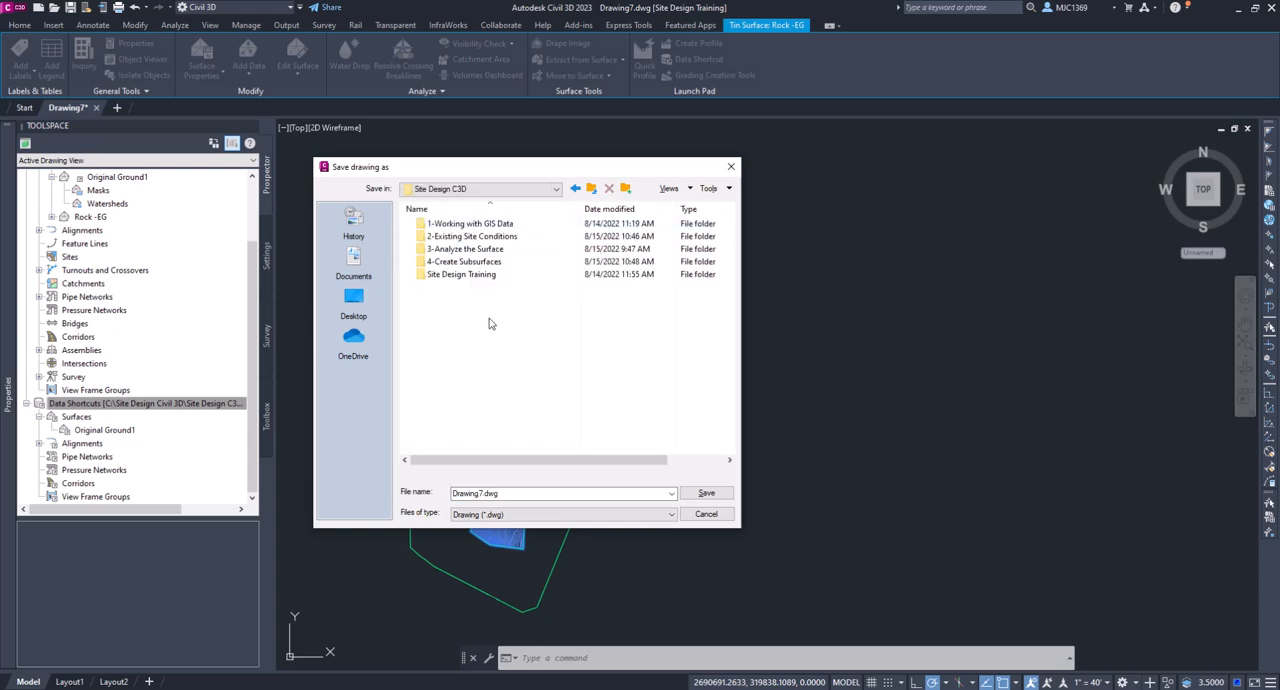
{"action": "double_click", "coordinate": [466, 262]}
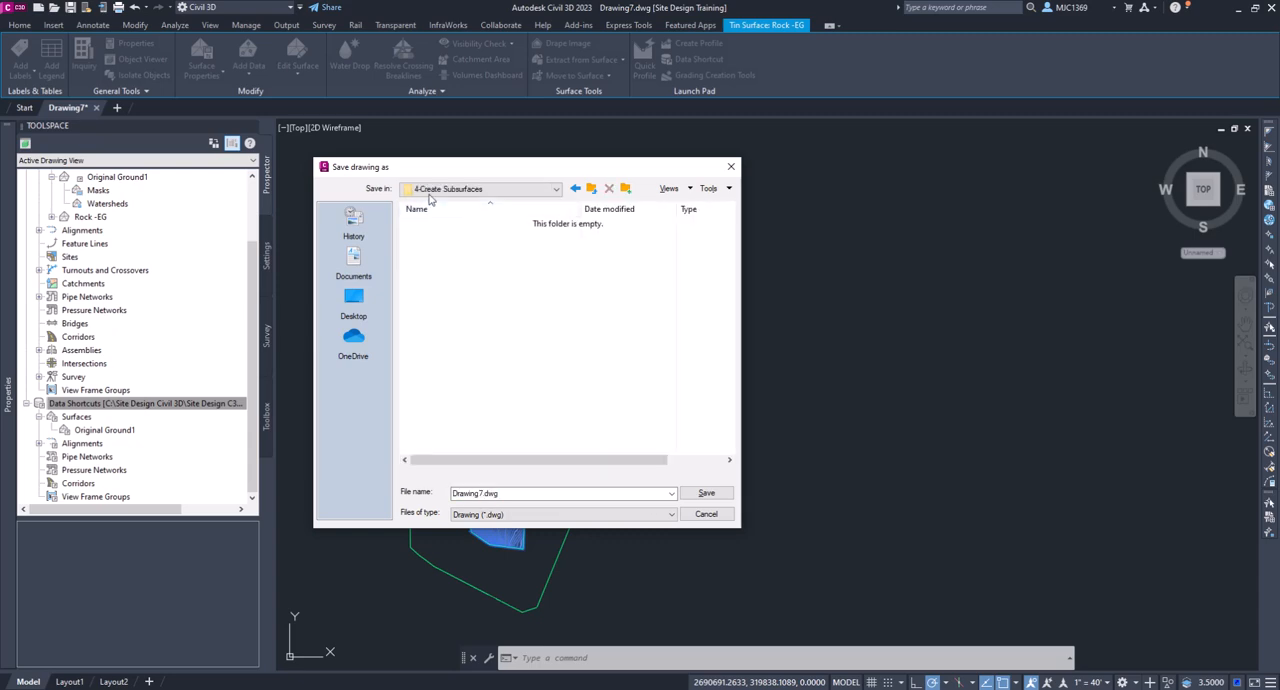
{"action": "double_click", "coordinate": [522, 493]}
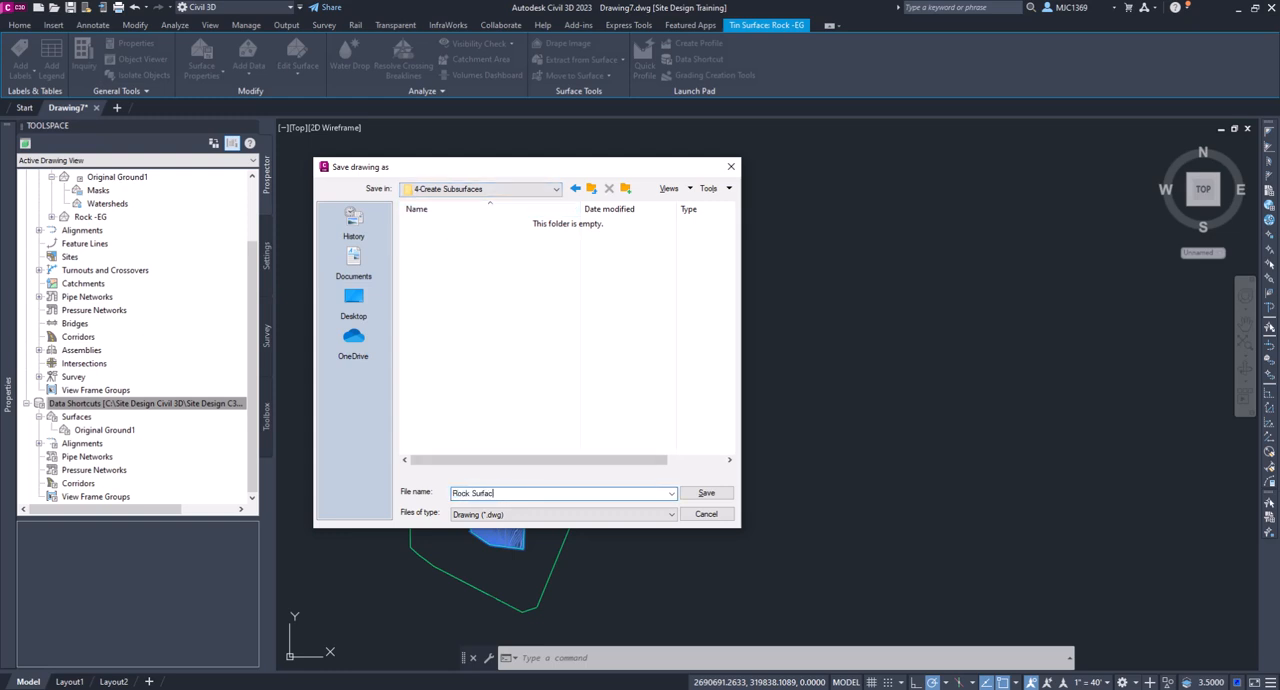
{"action": "type", "text": "Rock Surface"}
{"action": "left_click", "coordinate": [706, 493]}
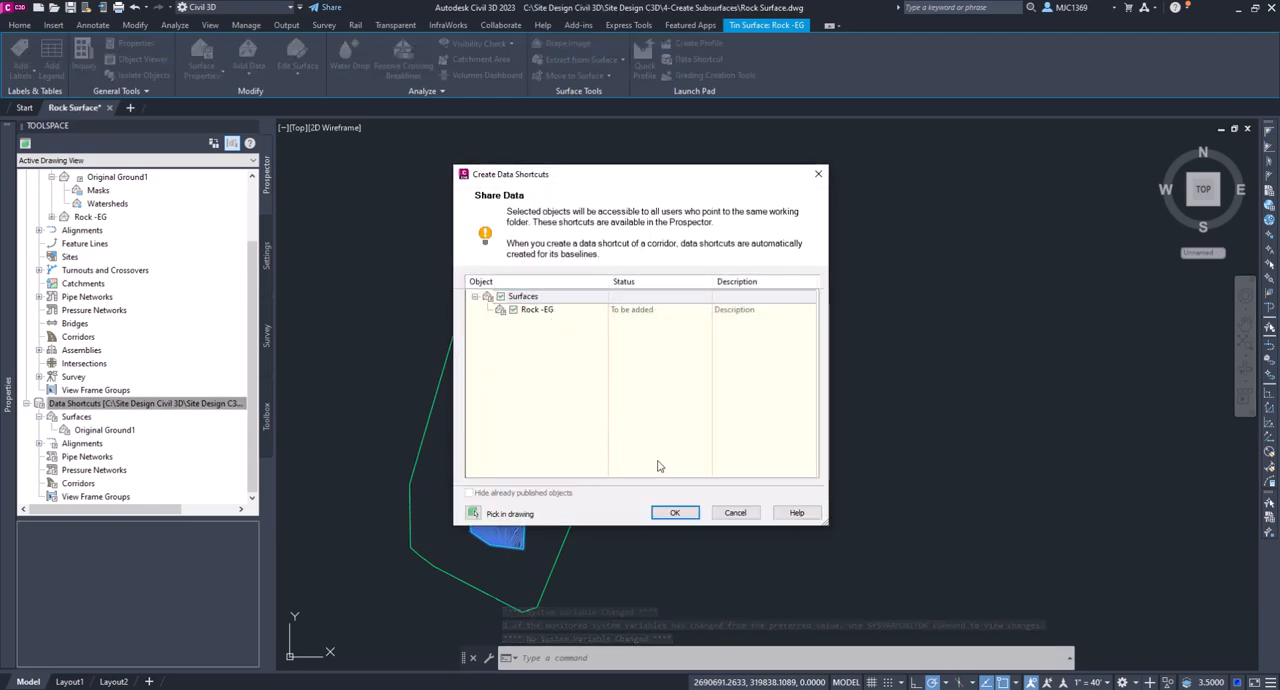
{"action": "left_click", "coordinate": [734, 513]}
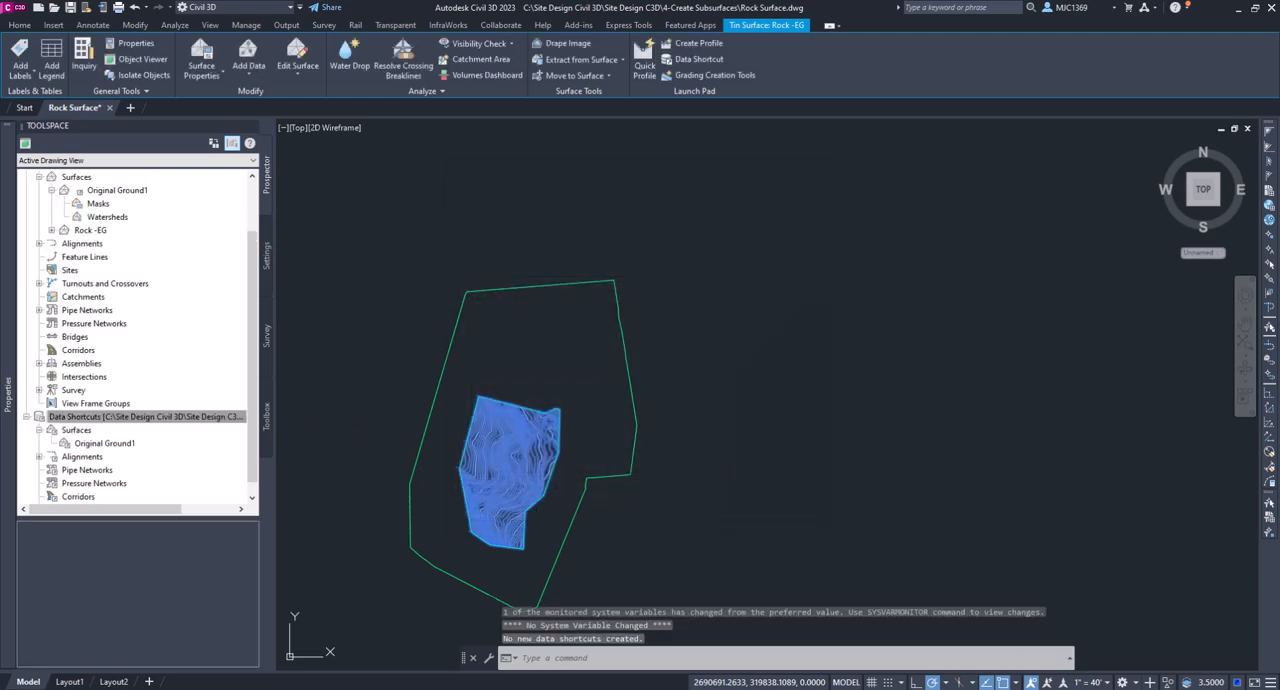
- Rename the Rock -EG surface to Rock Surface and set its surface style to Border Only
{"action": "right_click", "coordinate": [96, 236]}
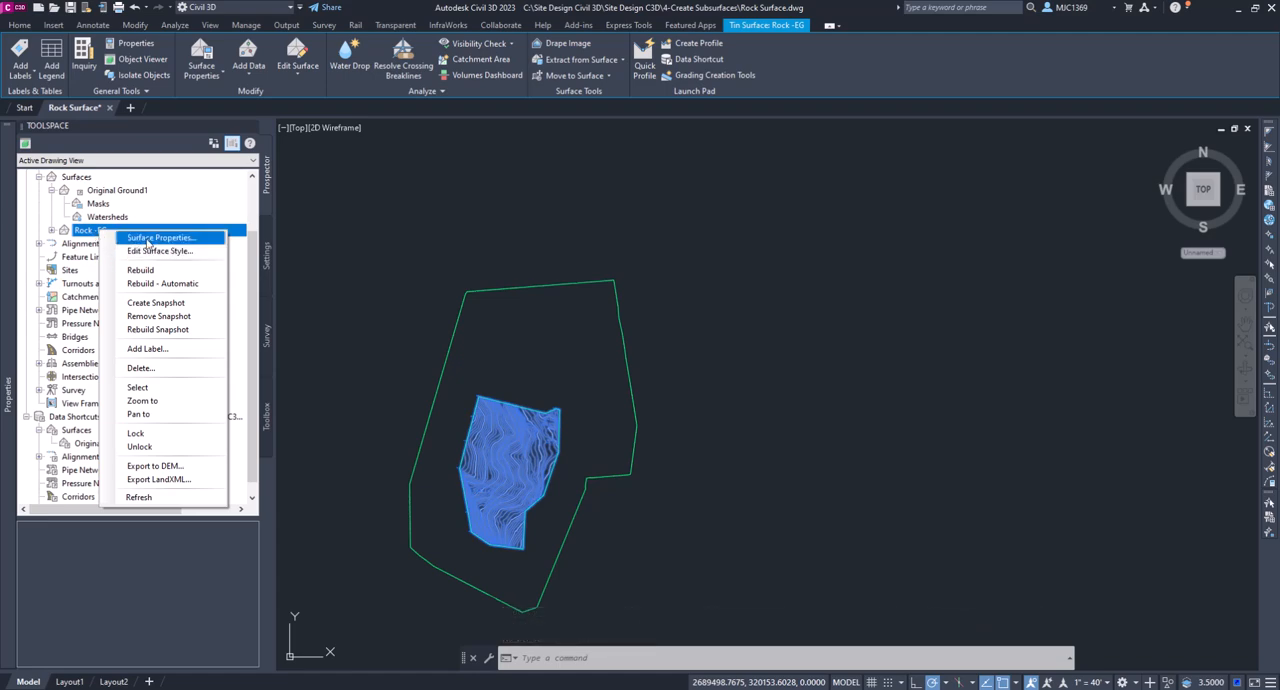
{"action": "left_click", "coordinate": [149, 238]}
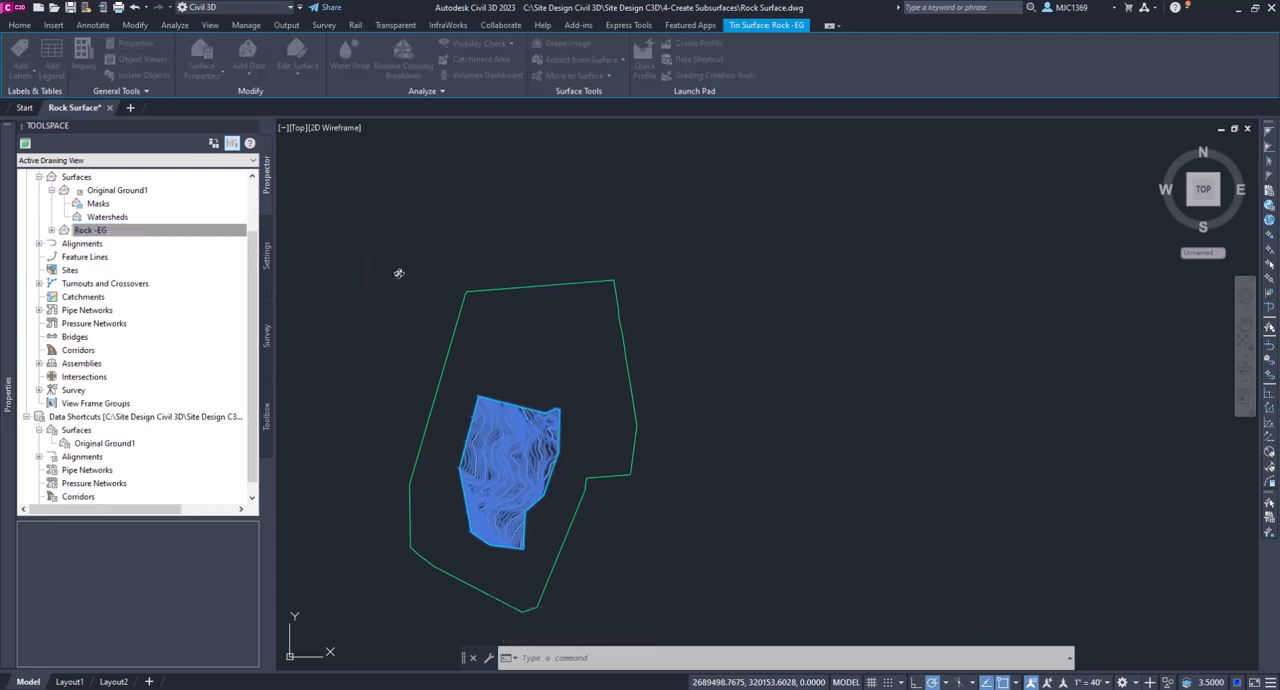
{"action": "left_click", "coordinate": [335, 173]}
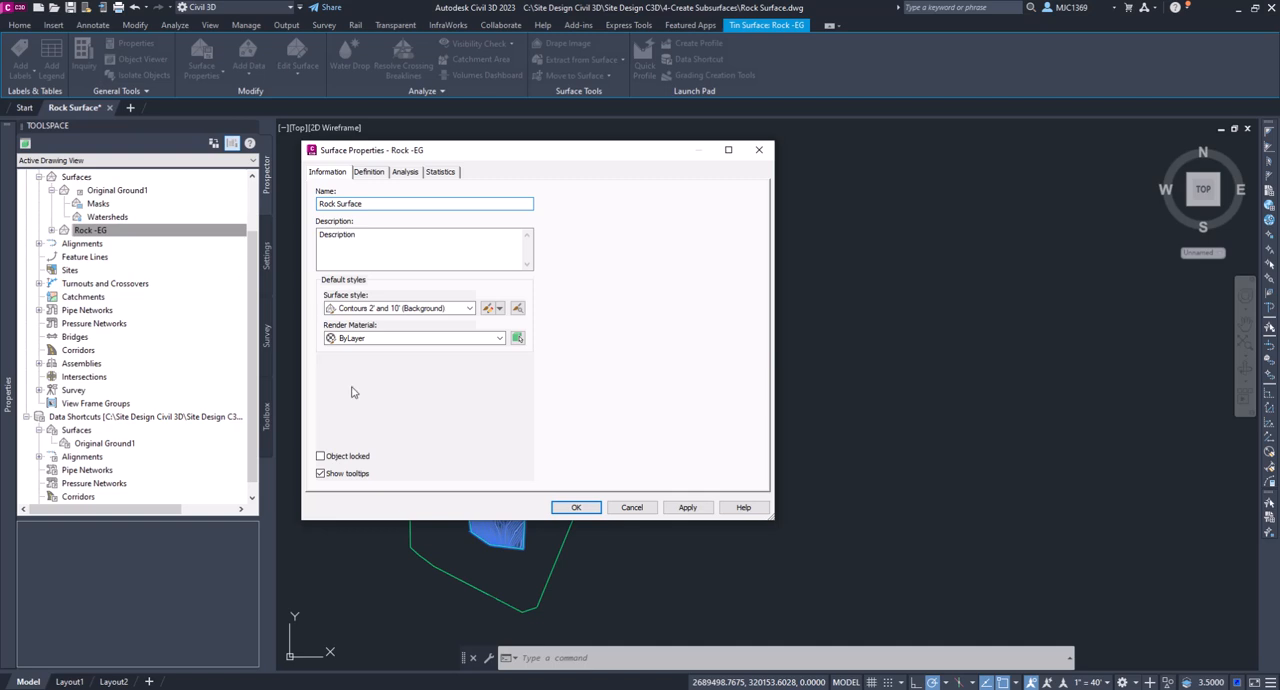
{"action": "left_click", "coordinate": [470, 308]}
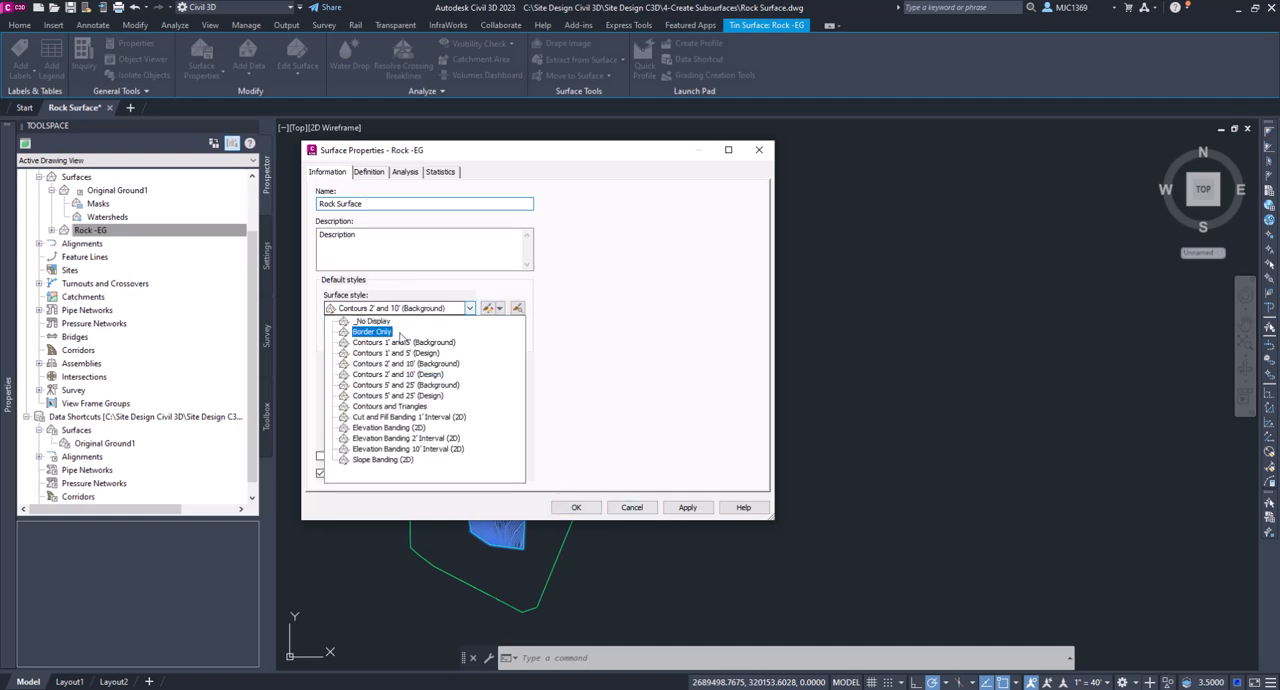
{"action": "left_click", "coordinate": [372, 338]}
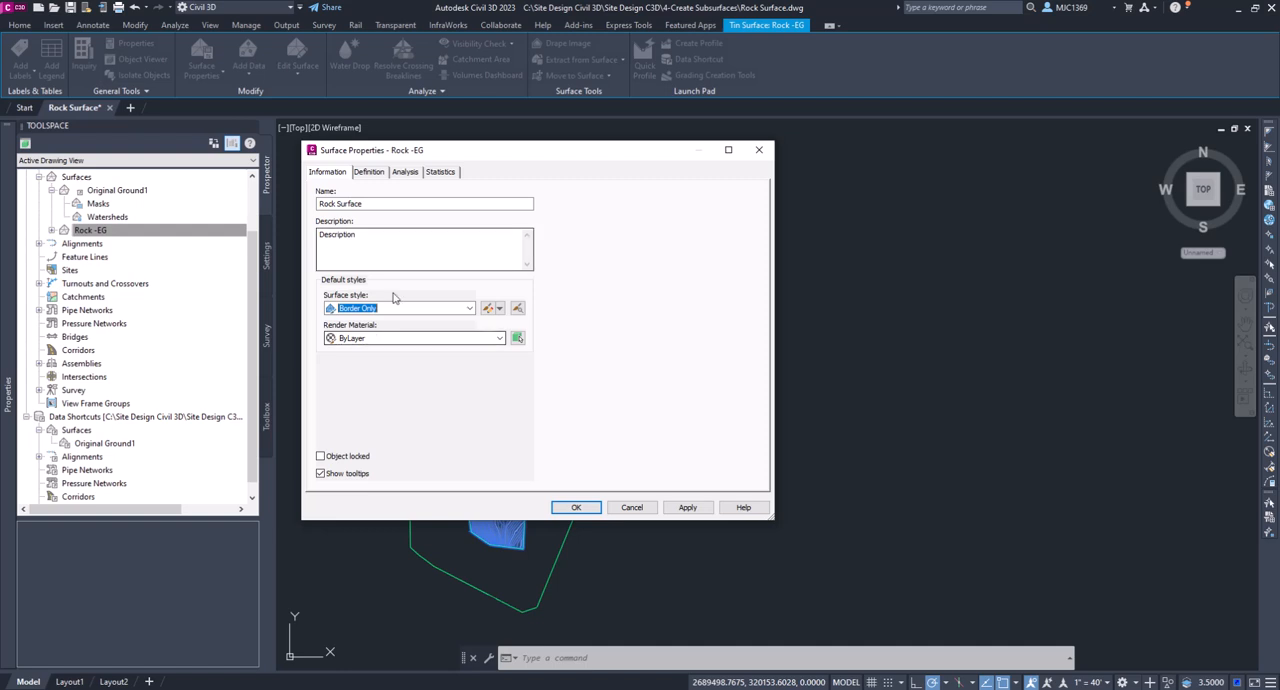
{"action": "left_click", "coordinate": [576, 507]}
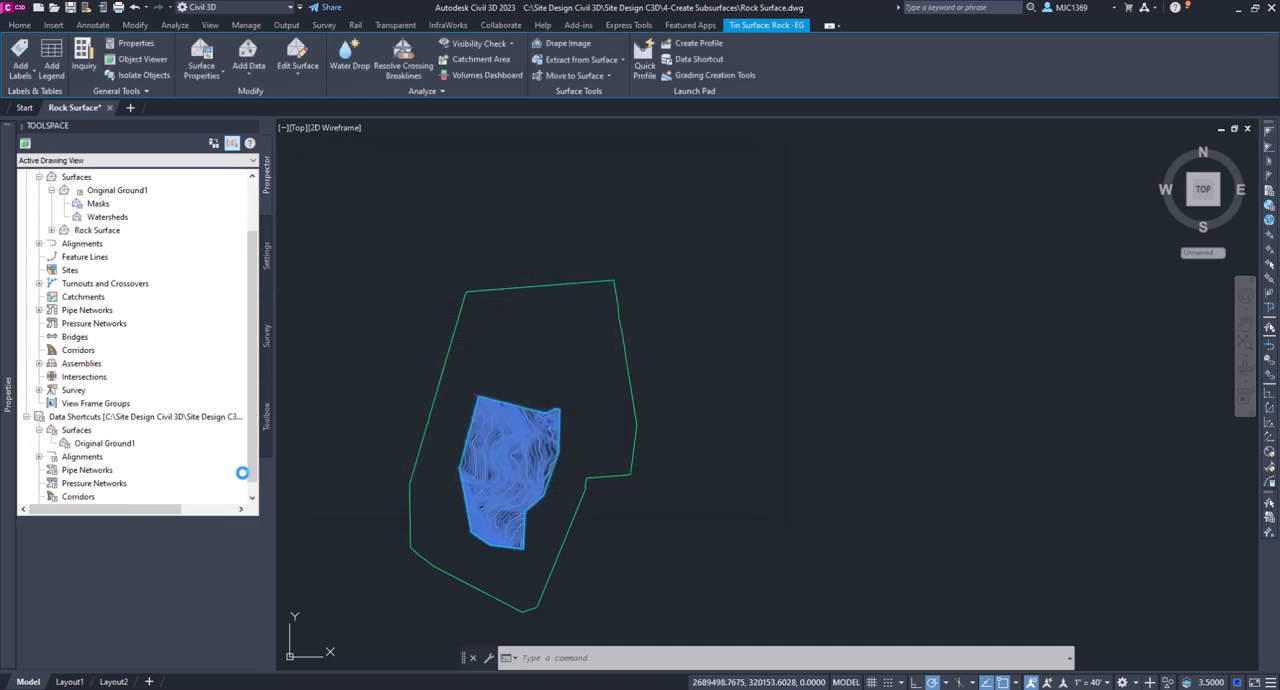
{"action": "right_click", "coordinate": [119, 418]}
{"action": "left_click", "coordinate": [162, 433]}
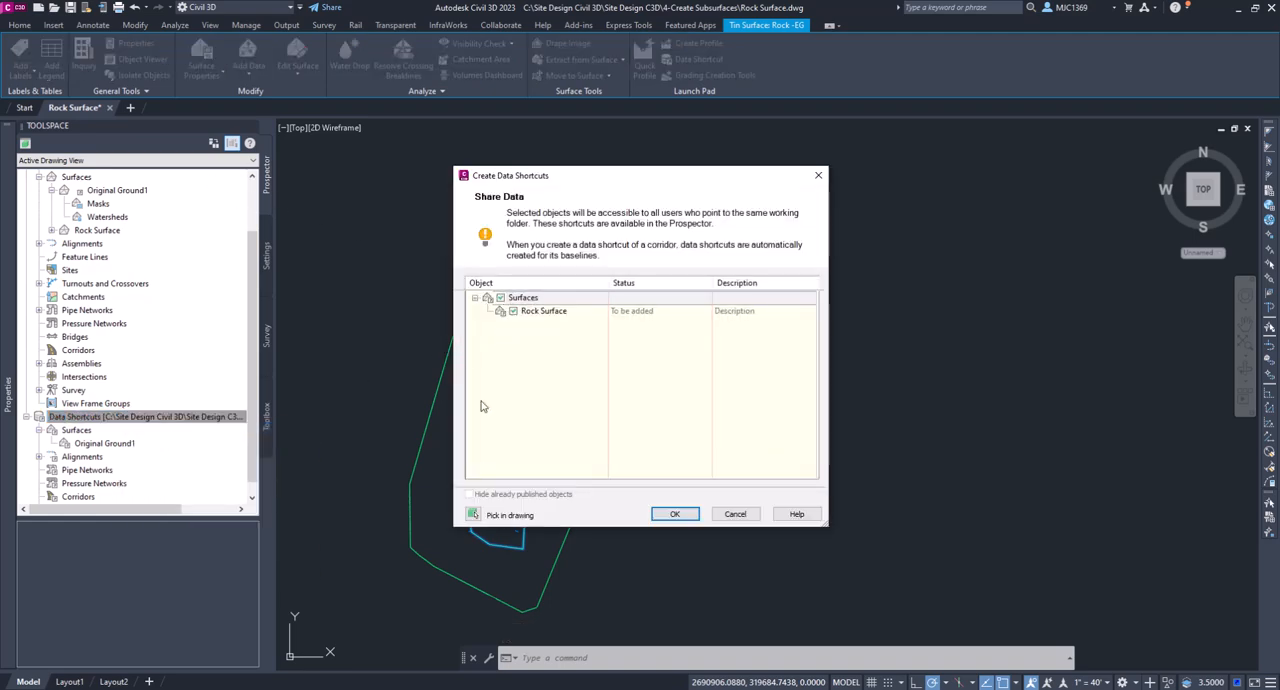
{"action": "left_click", "coordinate": [733, 515]}
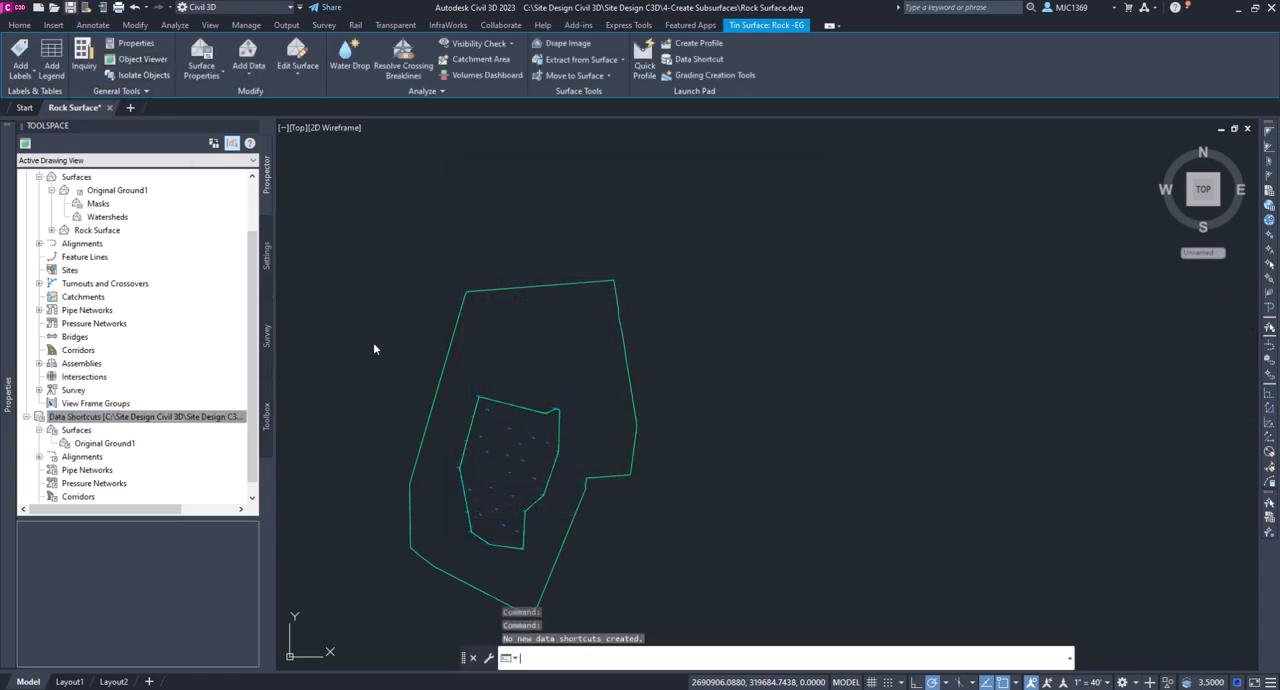
- Save the drawing and create a data shortcut for Rock Surface in the project's Data Shortcuts collection
{"action": "key", "text": "ctrl+s"}
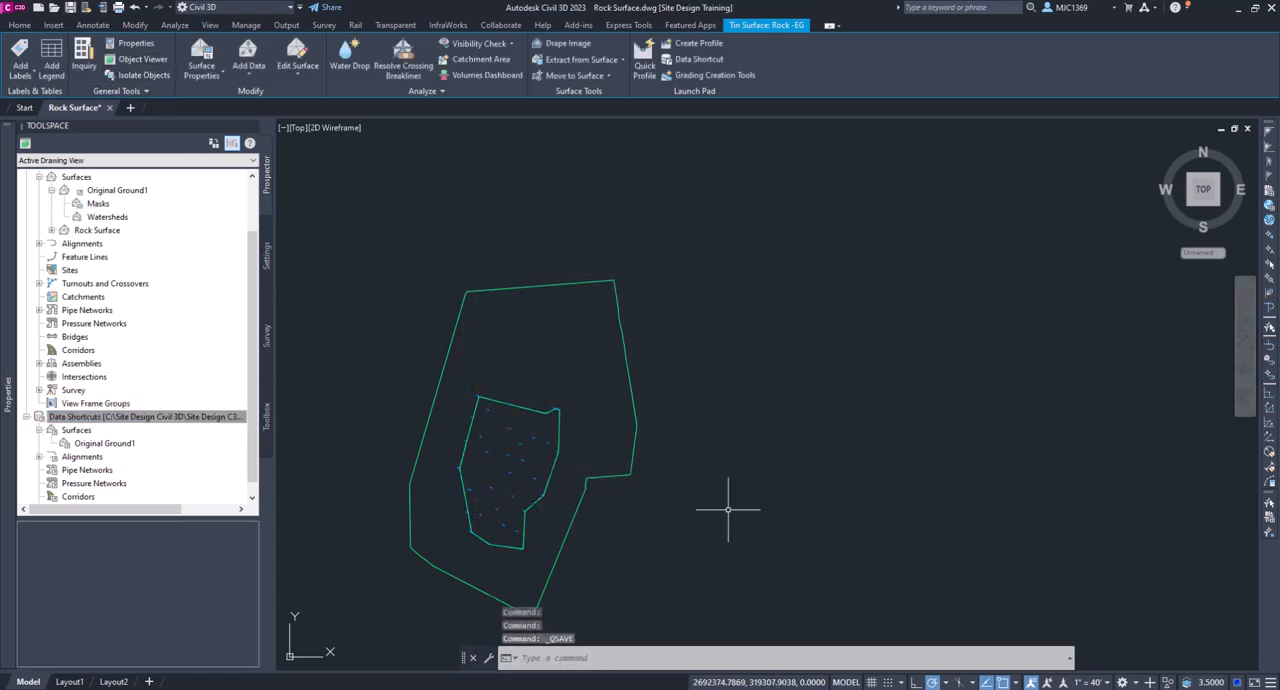
{"action": "right_click", "coordinate": [177, 420]}
{"action": "left_click", "coordinate": [205, 427]}
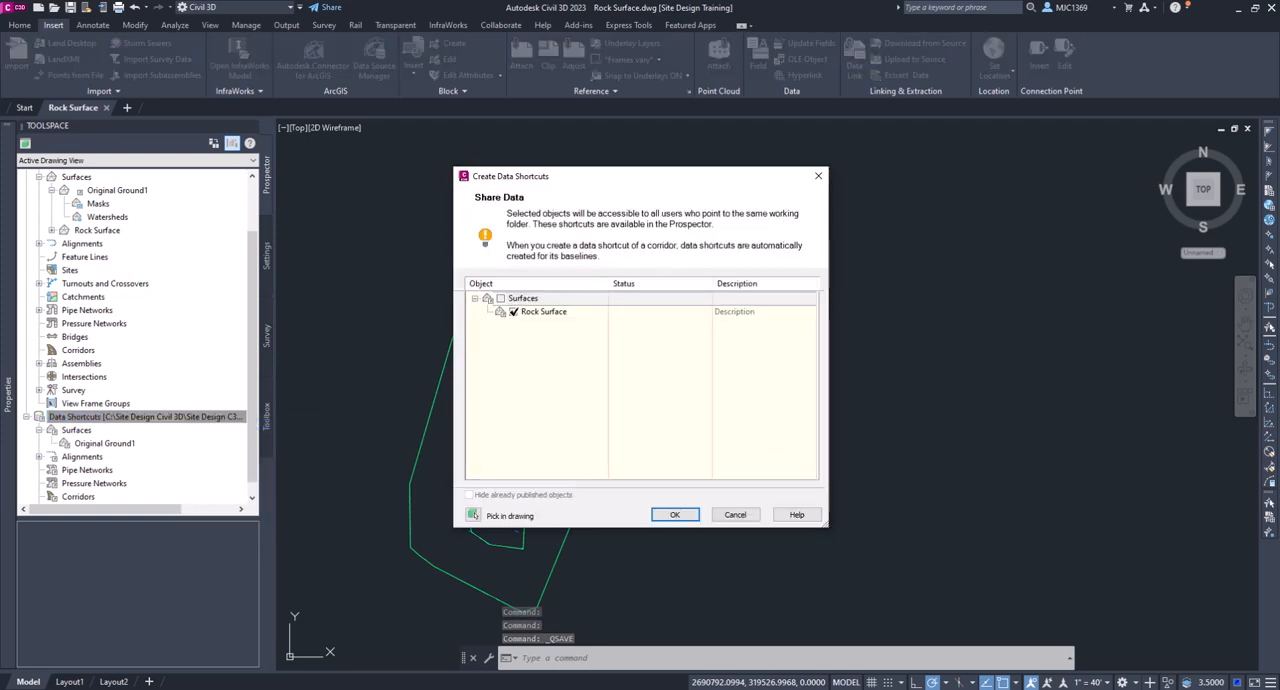
{"action": "left_click", "coordinate": [522, 313]}
{"action": "left_click", "coordinate": [674, 515]}
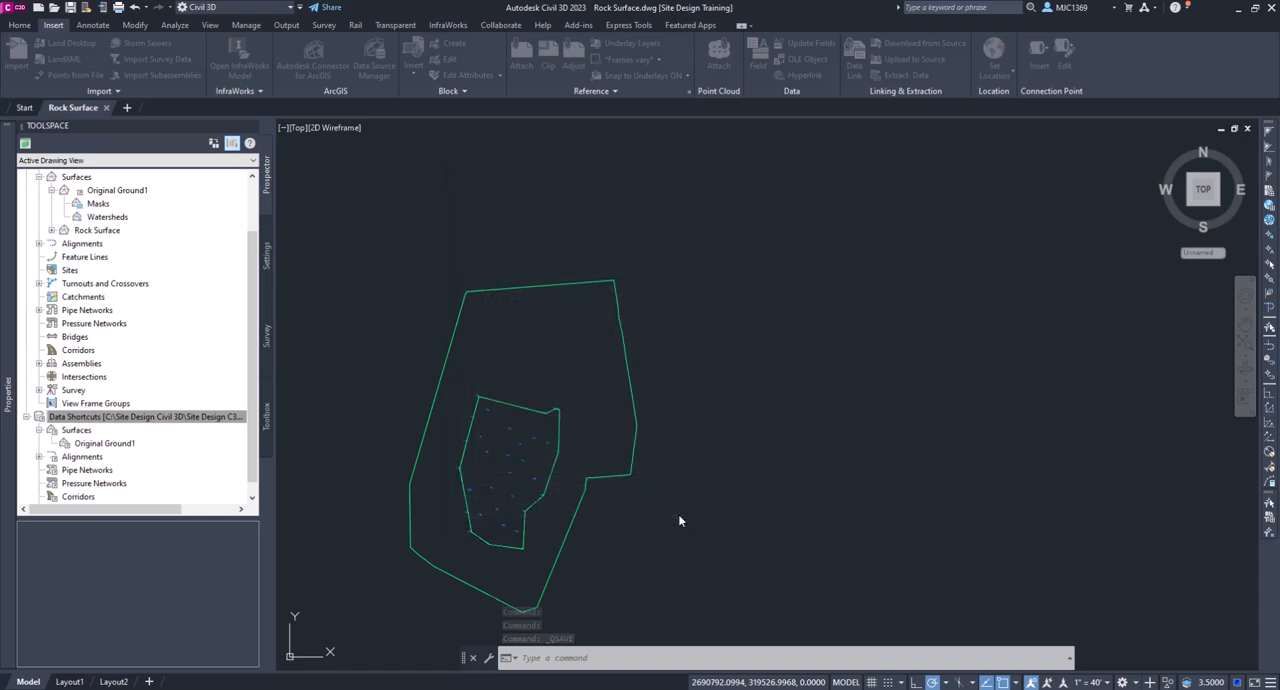
{"action": "left_click_drag", "start_coordinate": [253, 404], "coordinate": [251, 474]}
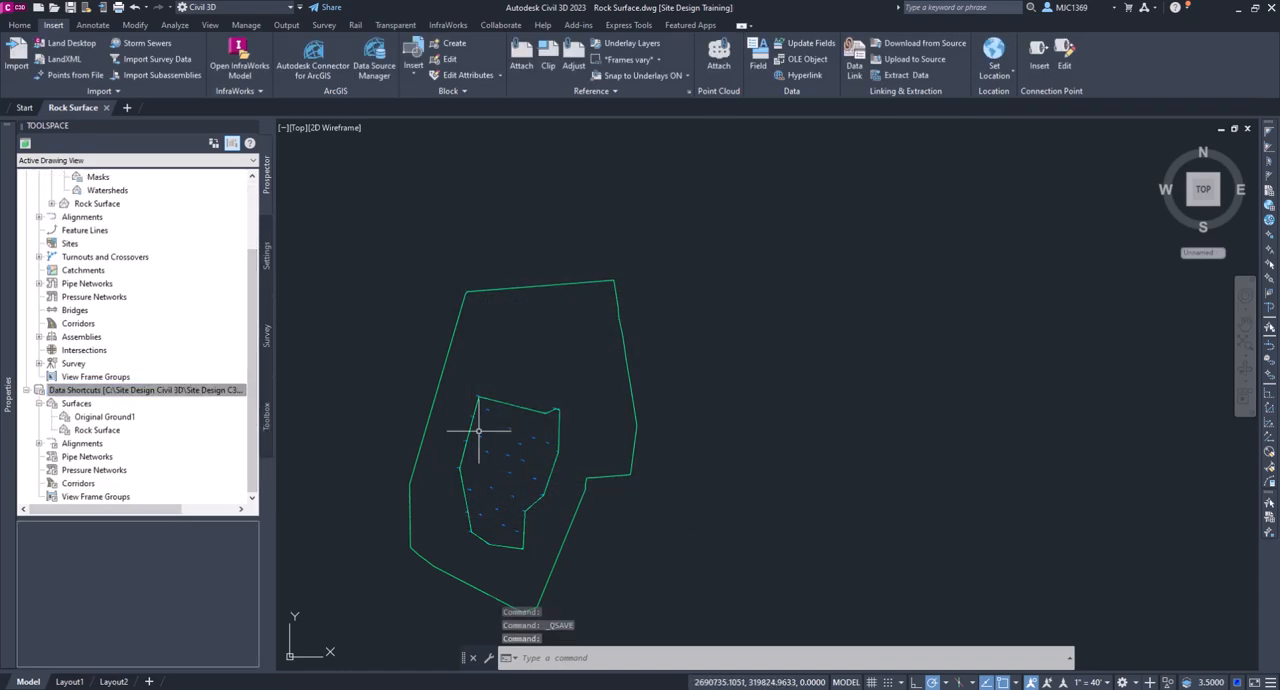
{"action": "middle_click_drag", "start_coordinate": [563, 463], "coordinate": [642, 401]}
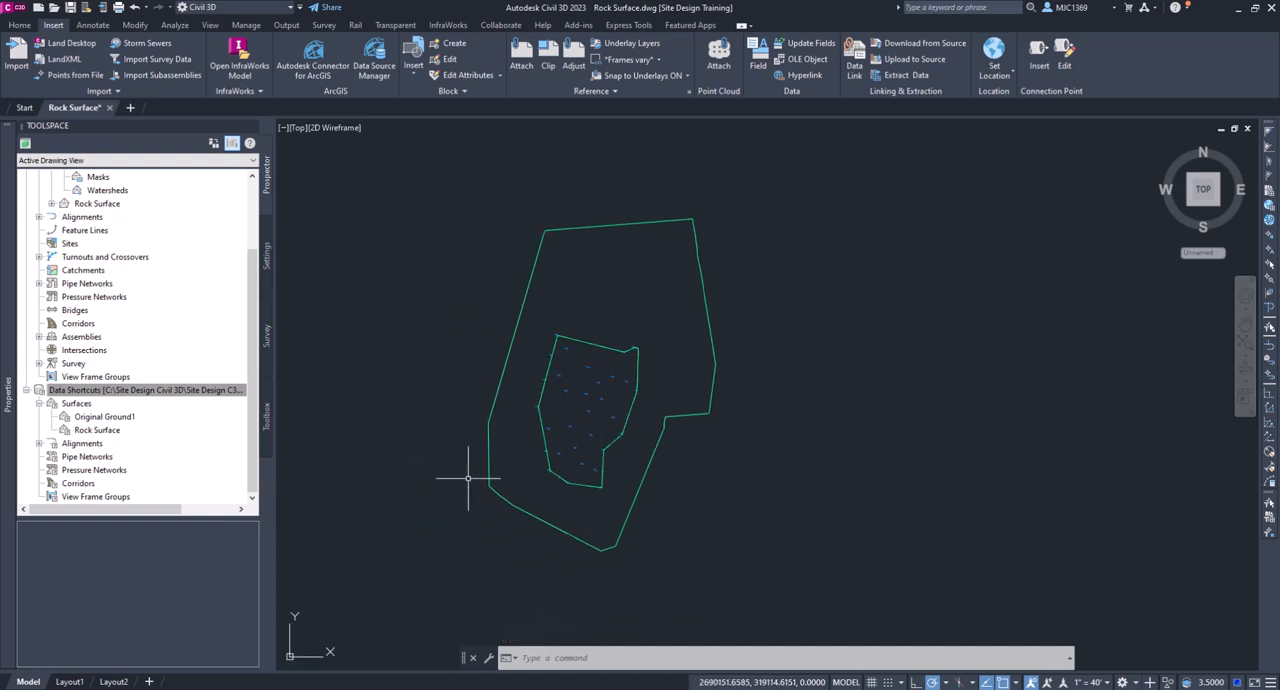